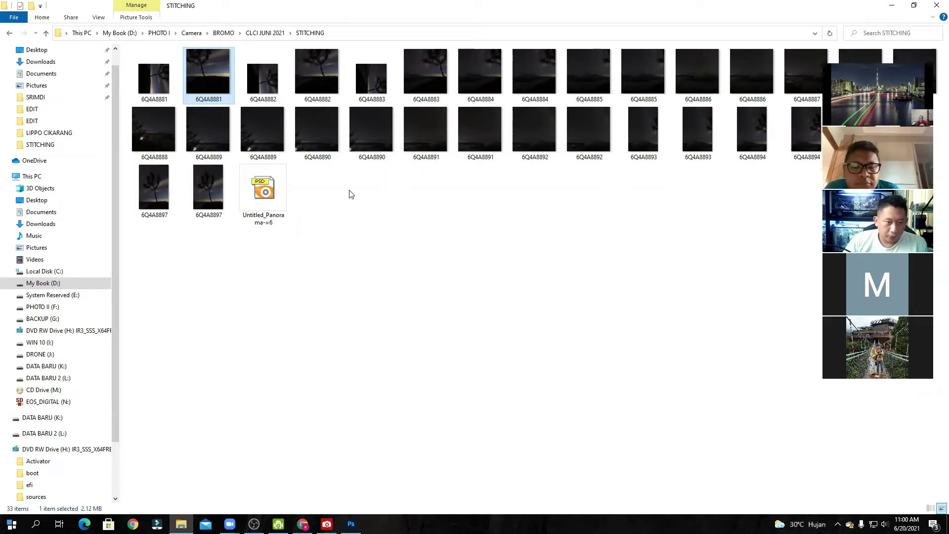
Step: Go up to the CLCI JUNI 2021 folder, then switch to Photoshop and start the Photomerge command
click(266, 33)
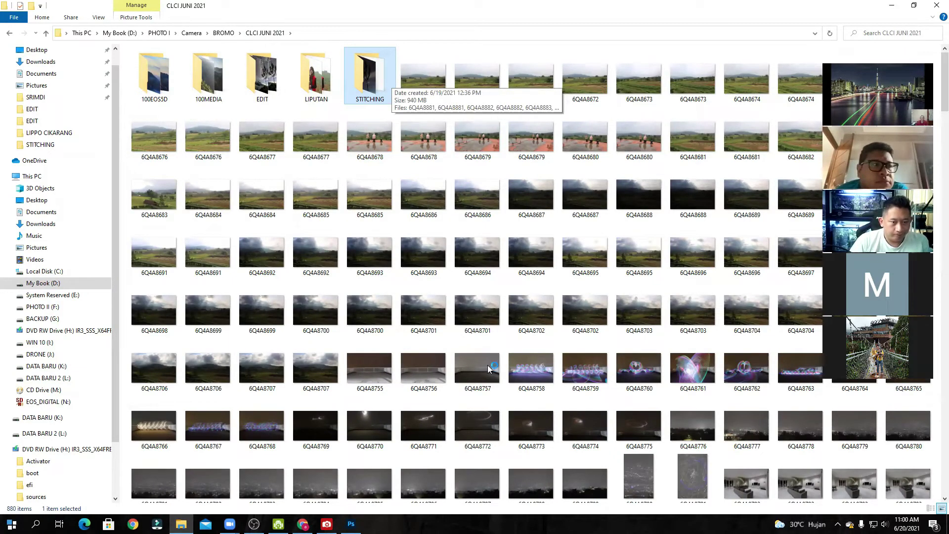
click(351, 524)
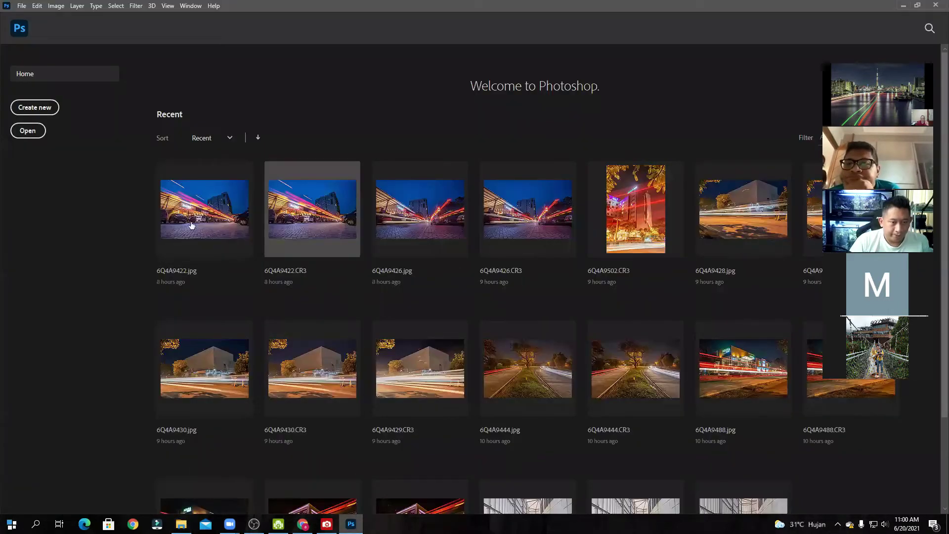
click(20, 10)
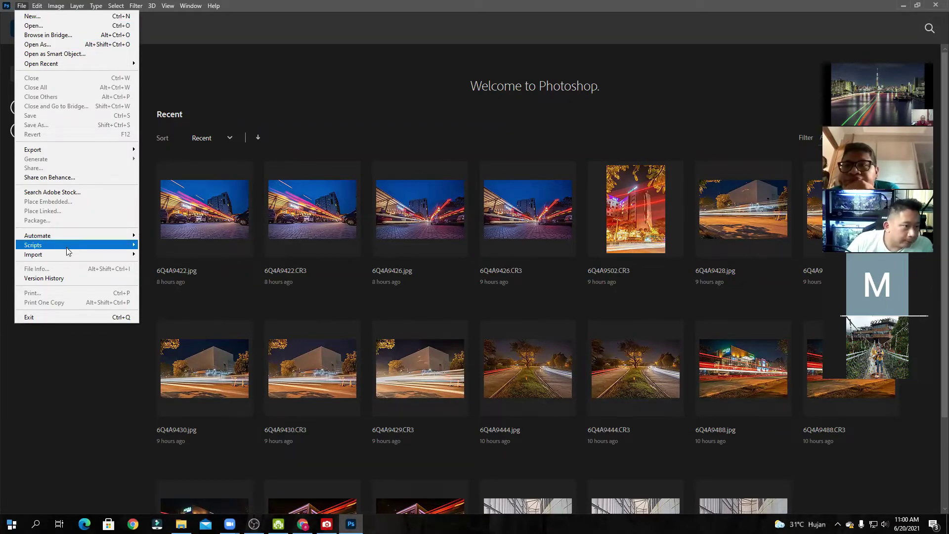
mouse_move(75, 240)
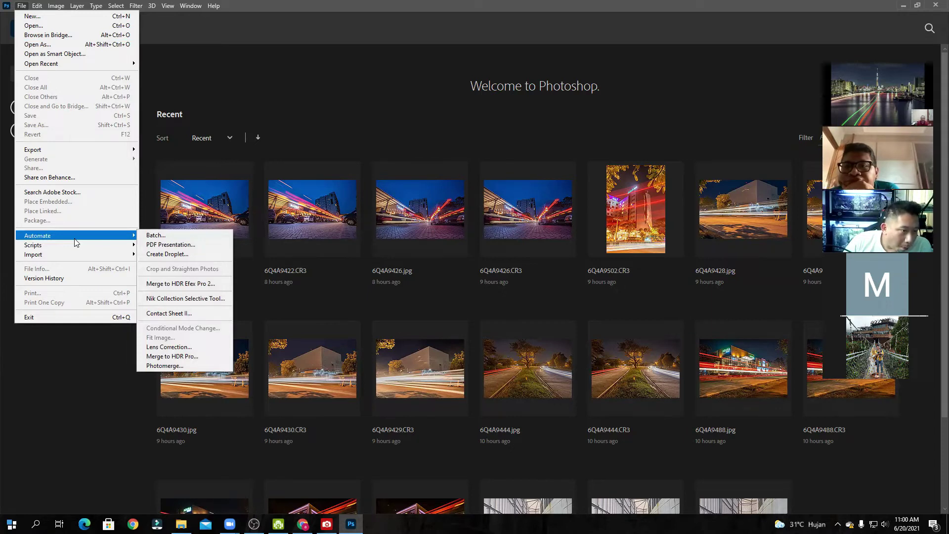
click(182, 367)
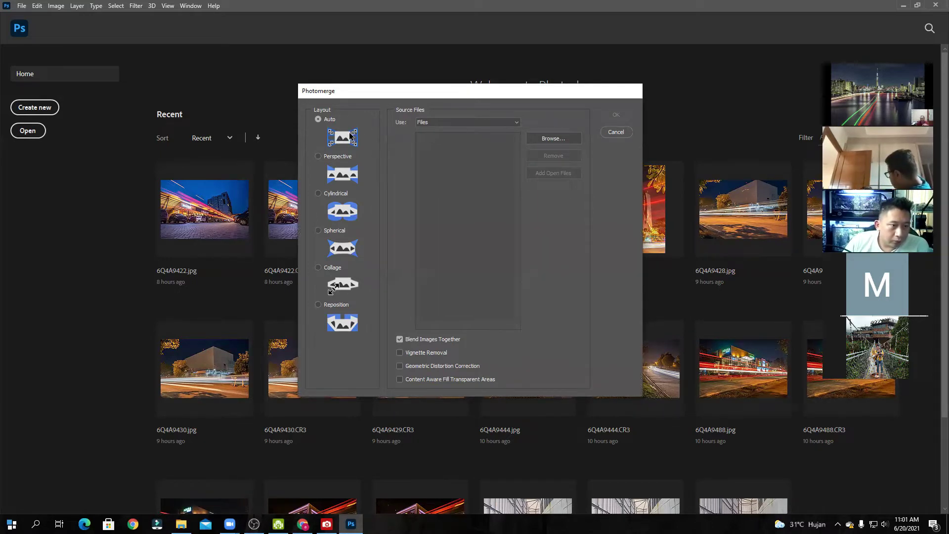
Step: Browse for source files in the STITCHING folder at My Book (D:), PHOTO I, Camera, BROMO, CLCI JUNI 2021
click(577, 141)
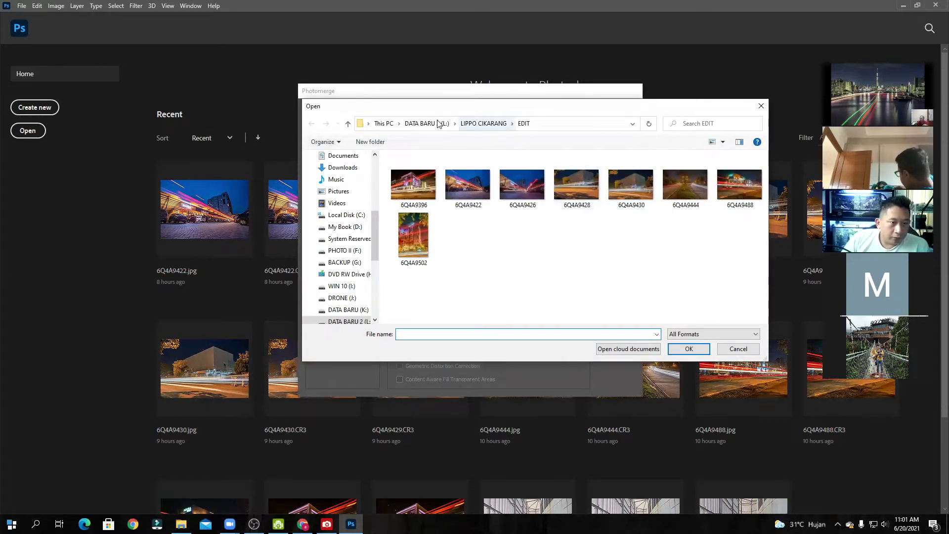
click(437, 124)
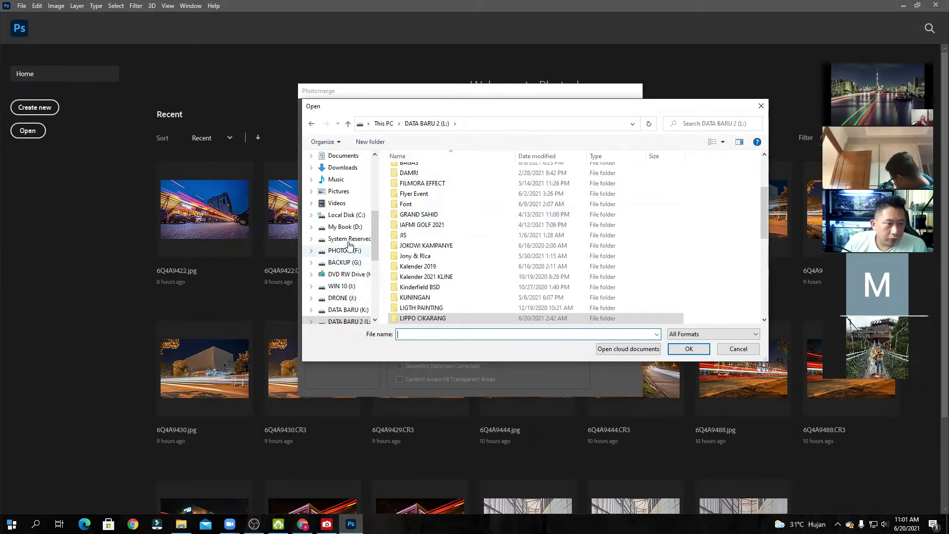
click(345, 227)
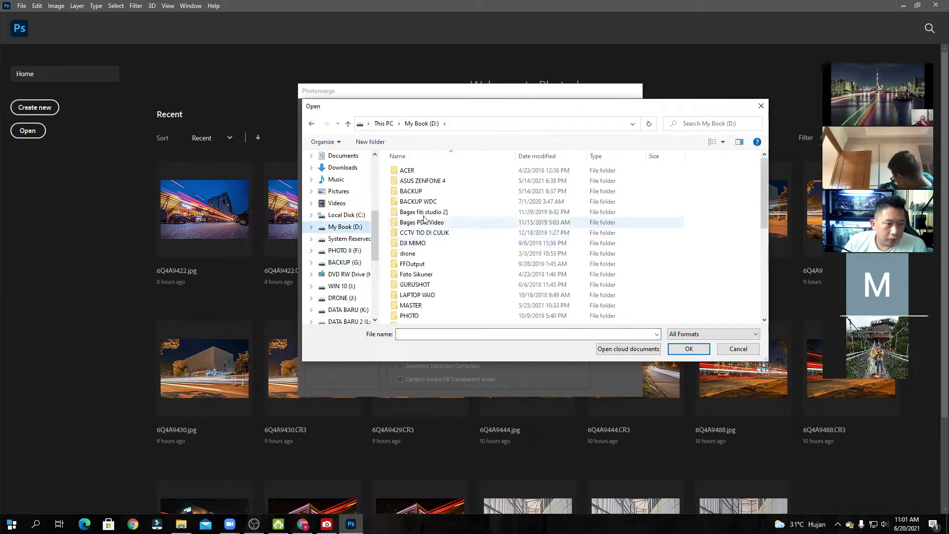
scroll(424, 219, down, 4)
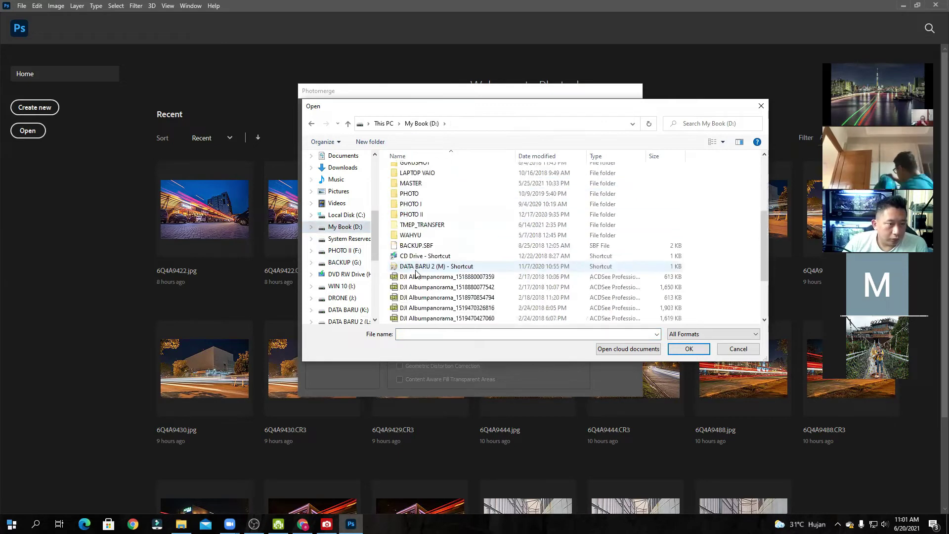
double_click(423, 209)
double_click(412, 213)
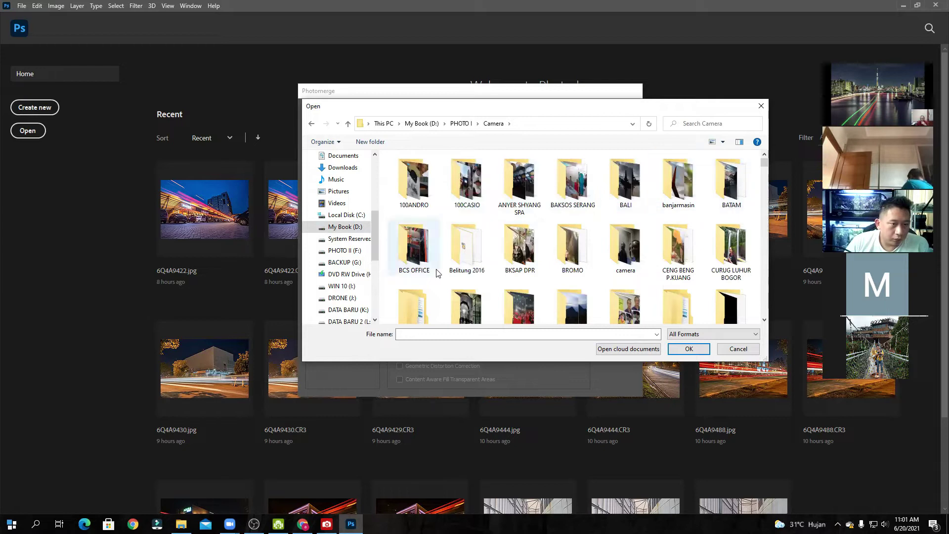
double_click(573, 245)
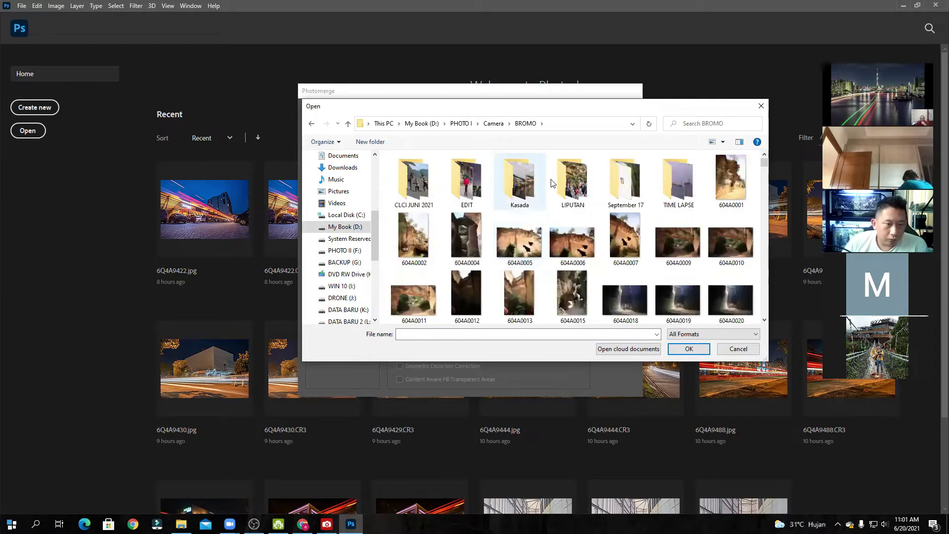
double_click(418, 193)
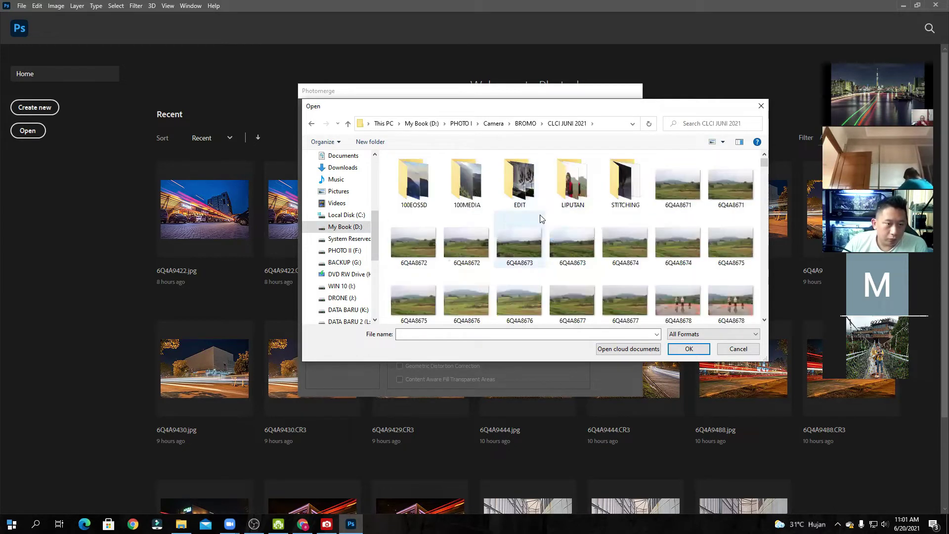
double_click(615, 184)
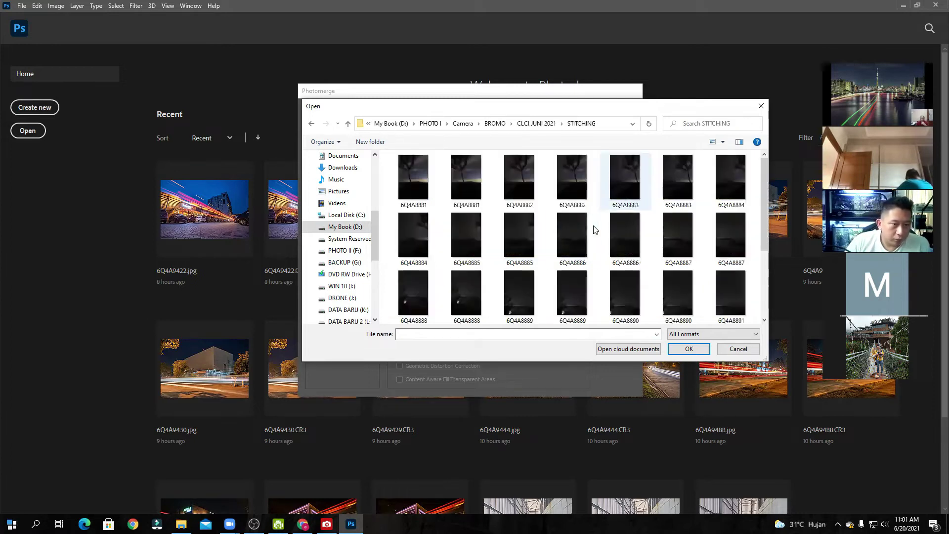
Step: Restrict the file list in the STITCHING folder to the Camera Raw format
click(728, 335)
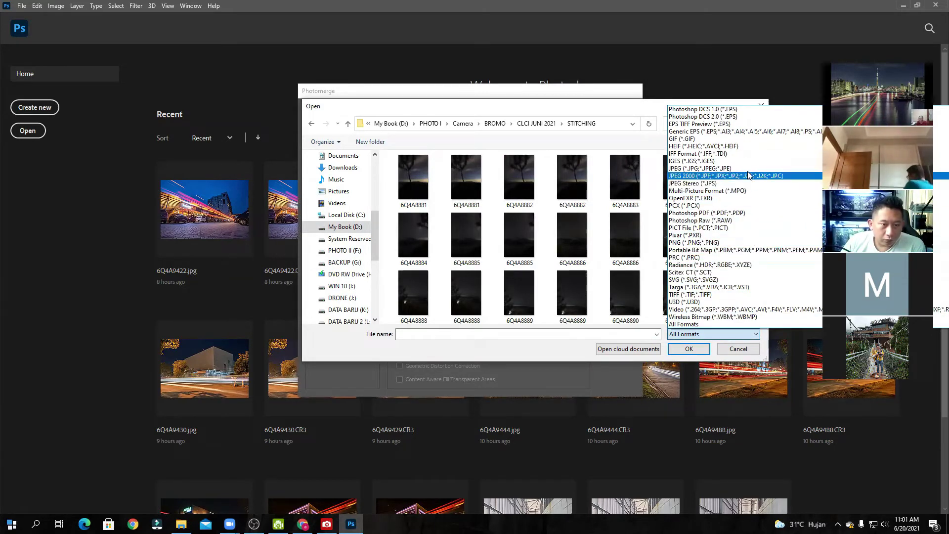
scroll(750, 178, up, 1)
scroll(749, 173, up, 2)
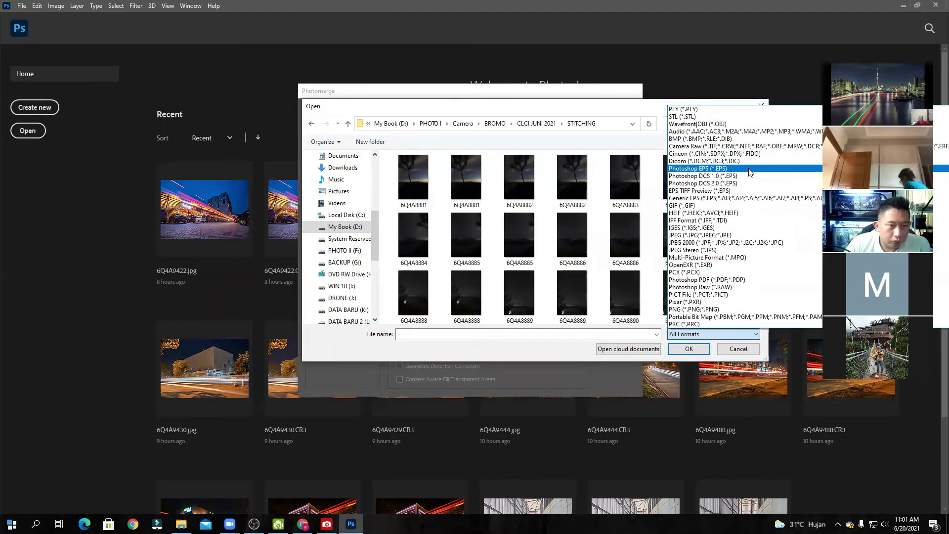
click(757, 147)
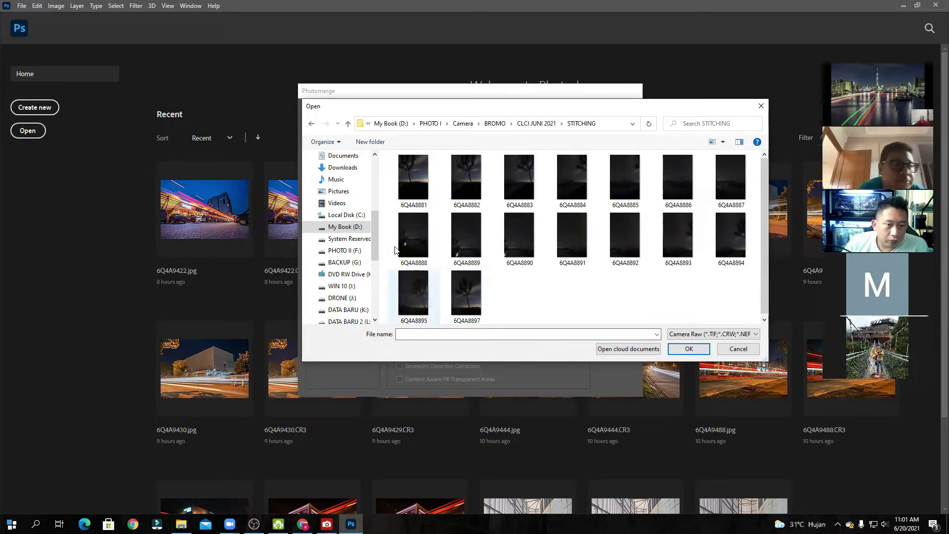
Step: Add all the raw photos from 6Q4A8881 to 6Q4A8897 as source files and merge them with the Auto layout and image blending
click(411, 180)
key(ctrl+a)
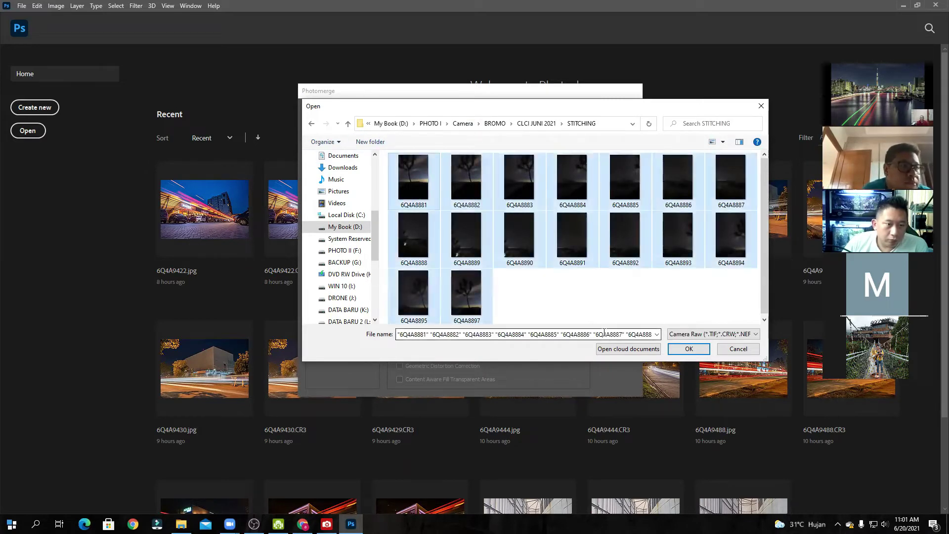
click(689, 349)
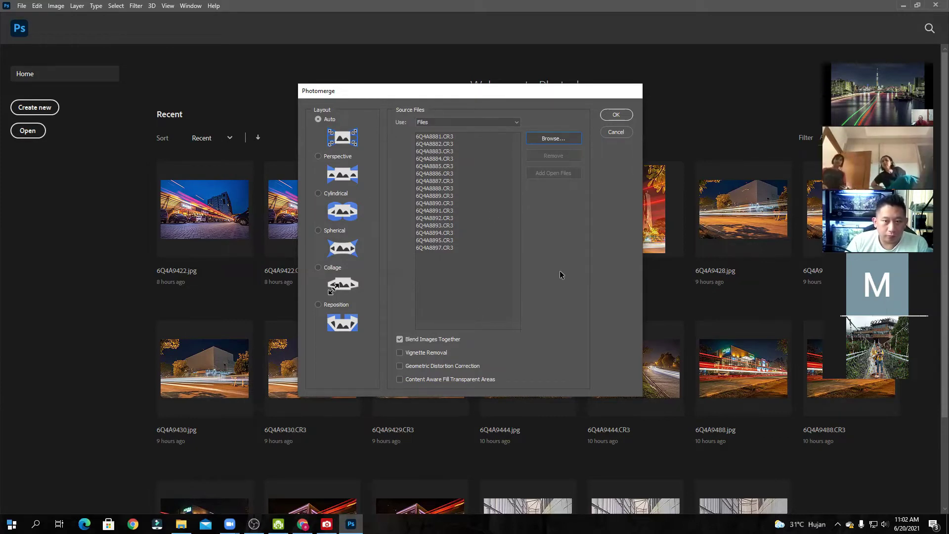
click(617, 114)
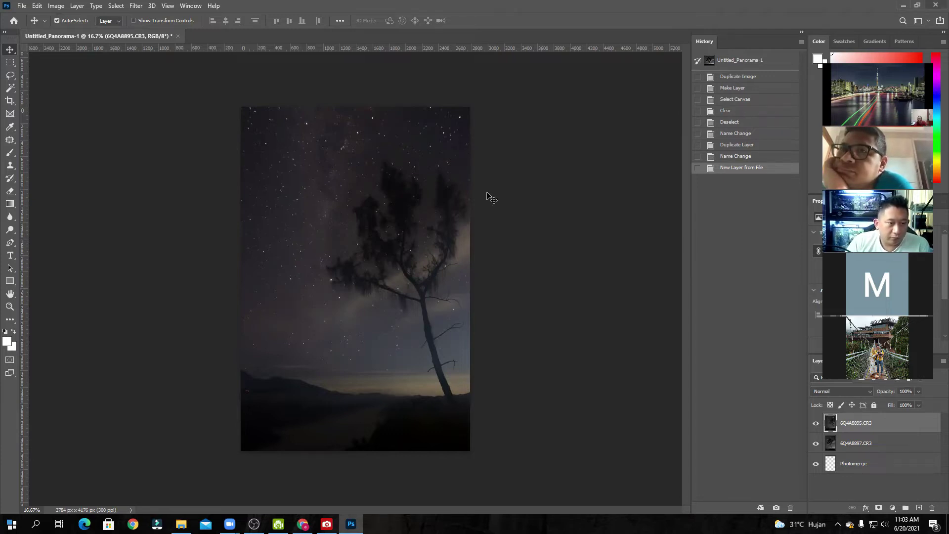
Step: Examine the merged panorama in a floating window, maximized and restored, and dock it back as a tabbed document
click(477, 233)
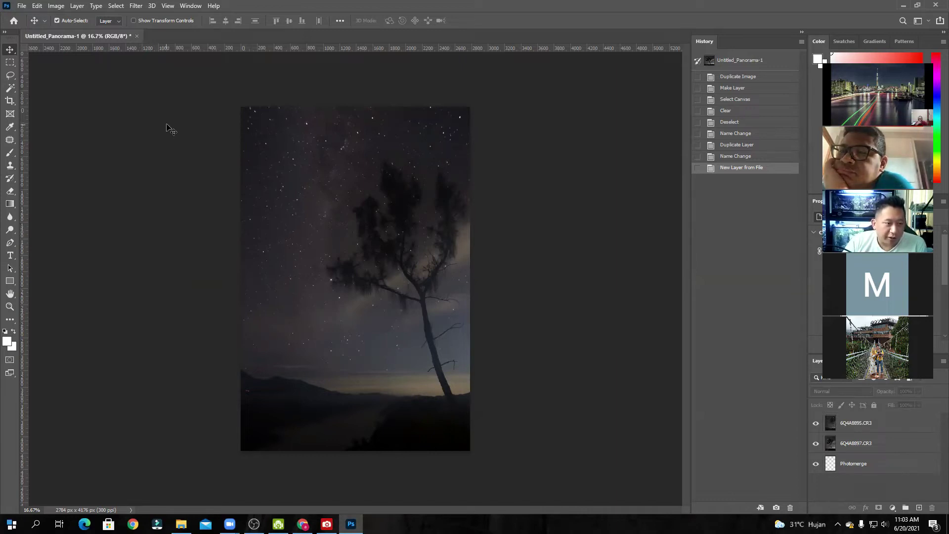
click(439, 174)
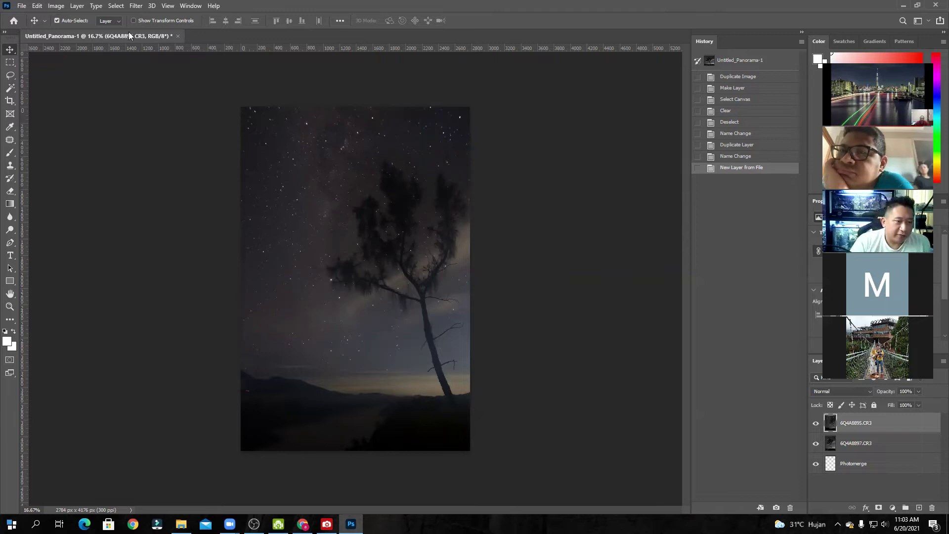
drag(128, 38, 206, 85)
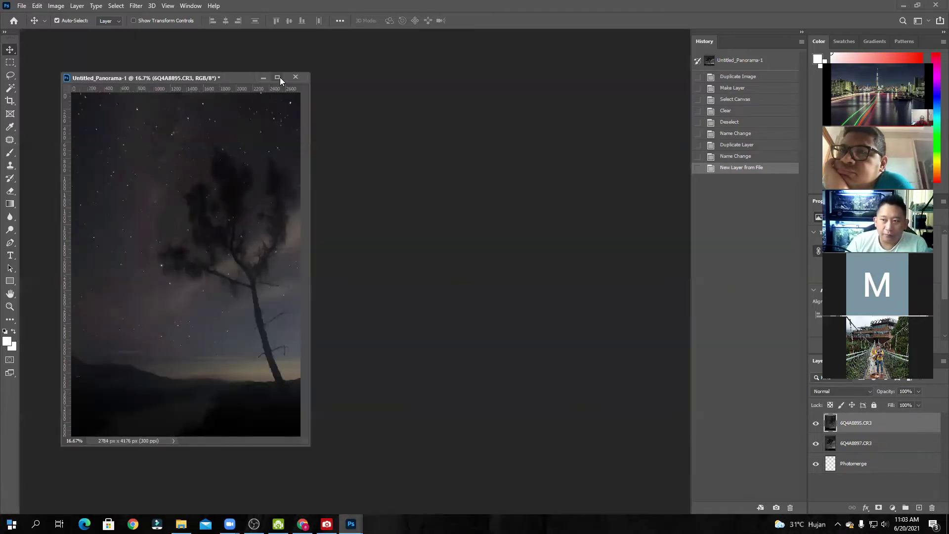
click(279, 78)
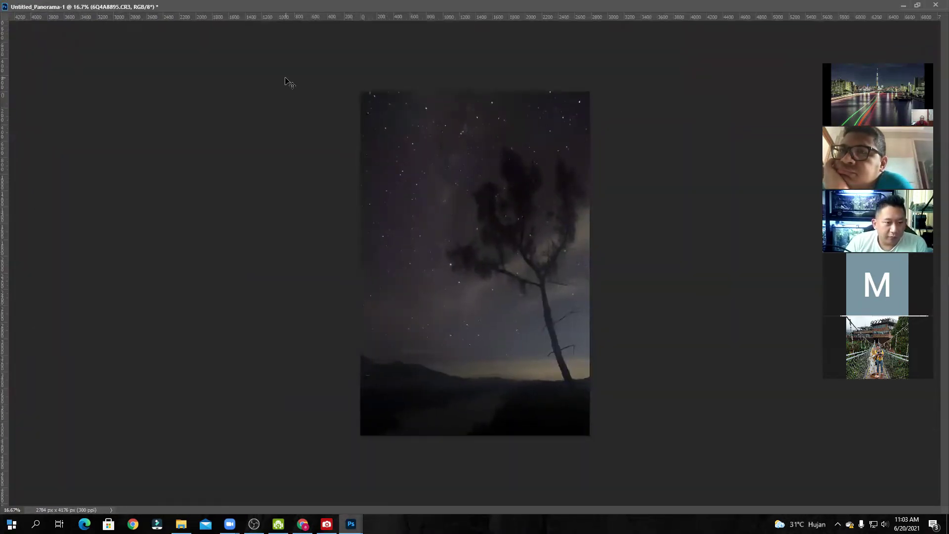
click(918, 6)
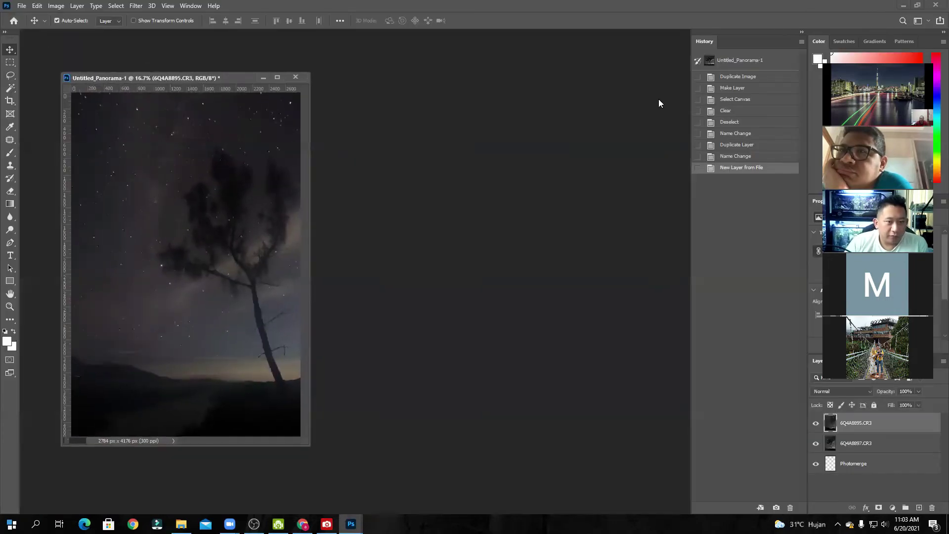
click(277, 78)
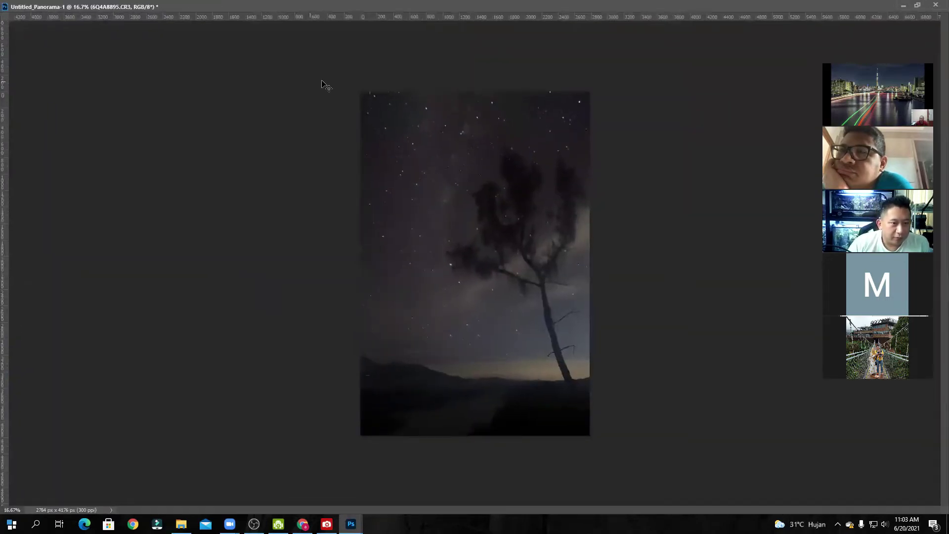
click(919, 6)
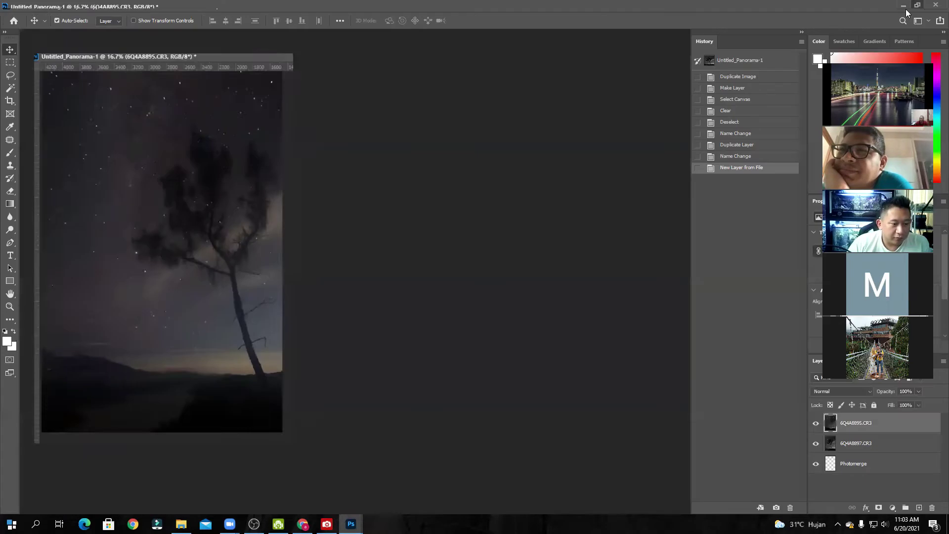
drag(228, 80, 282, 34)
click(586, 207)
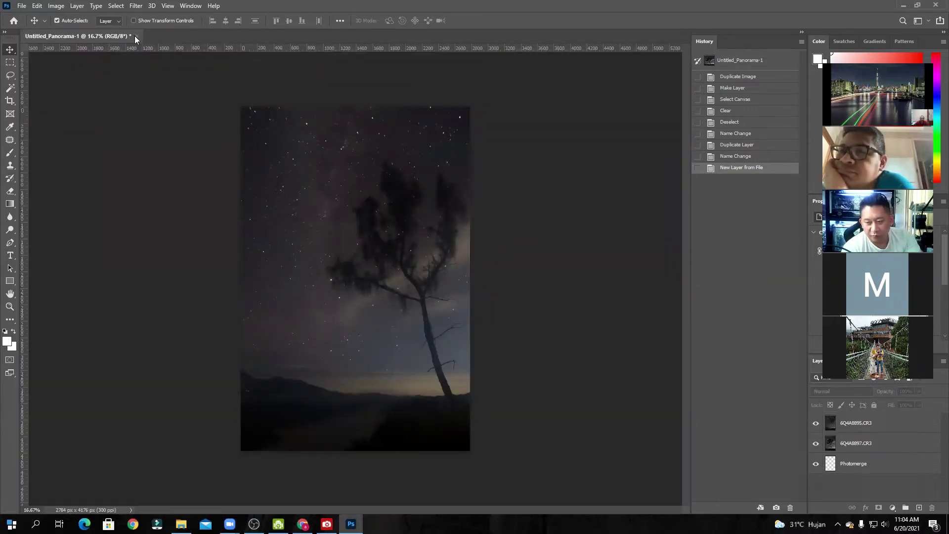
Step: Close the untitled panorama document without saving it
click(137, 36)
click(483, 199)
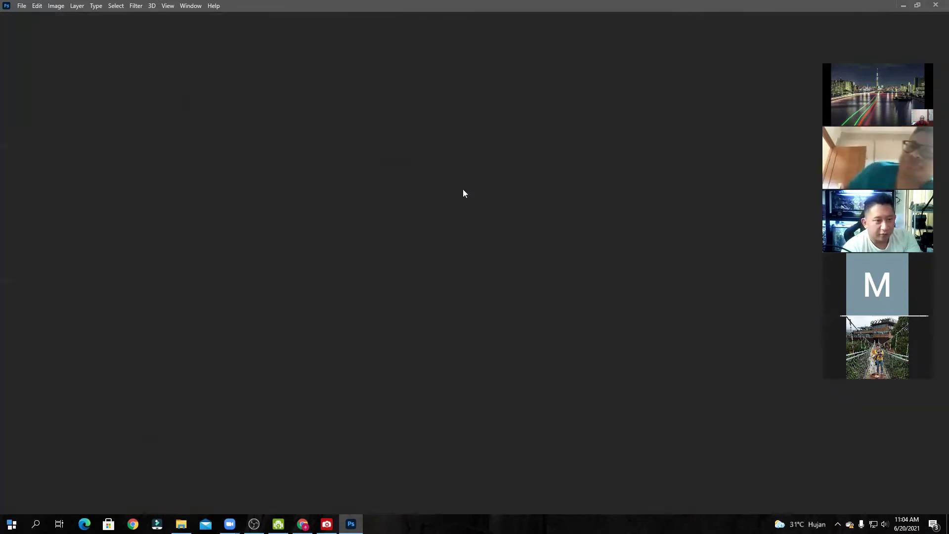
Step: Start Photomerge again and browse for its source files in the STITCHING folder
click(23, 6)
mouse_move(44, 238)
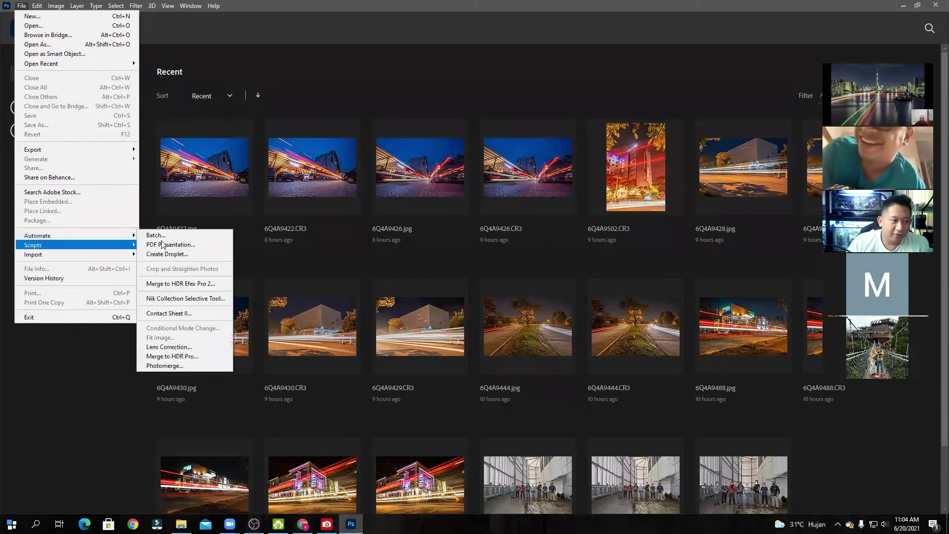
click(173, 366)
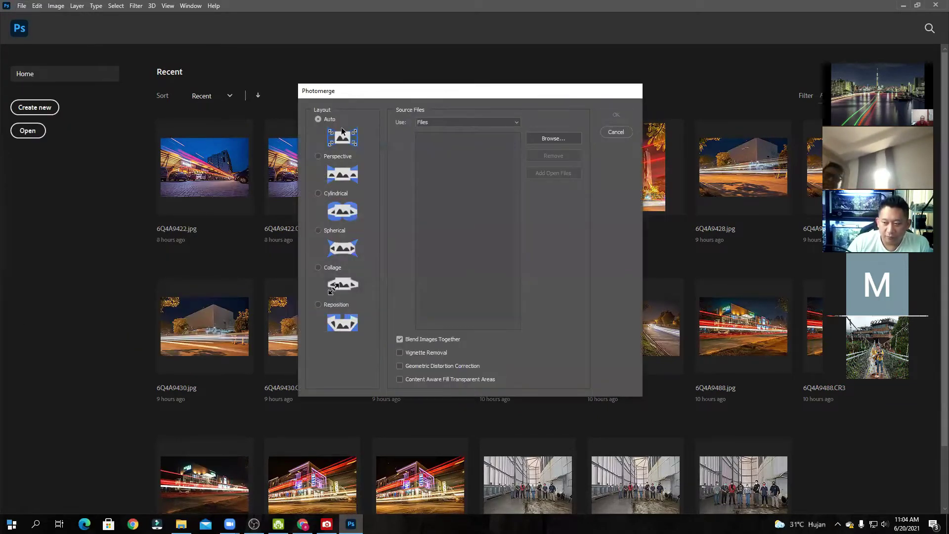
click(555, 138)
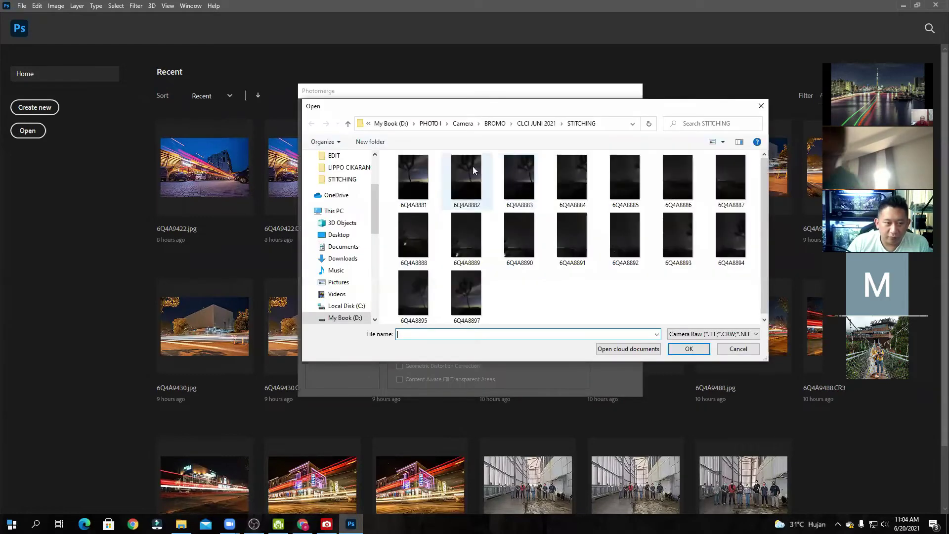
Step: Select the raw photos from 6Q4A8897 back to 6Q4A8881 and load them all as Photomerge source files
click(426, 182)
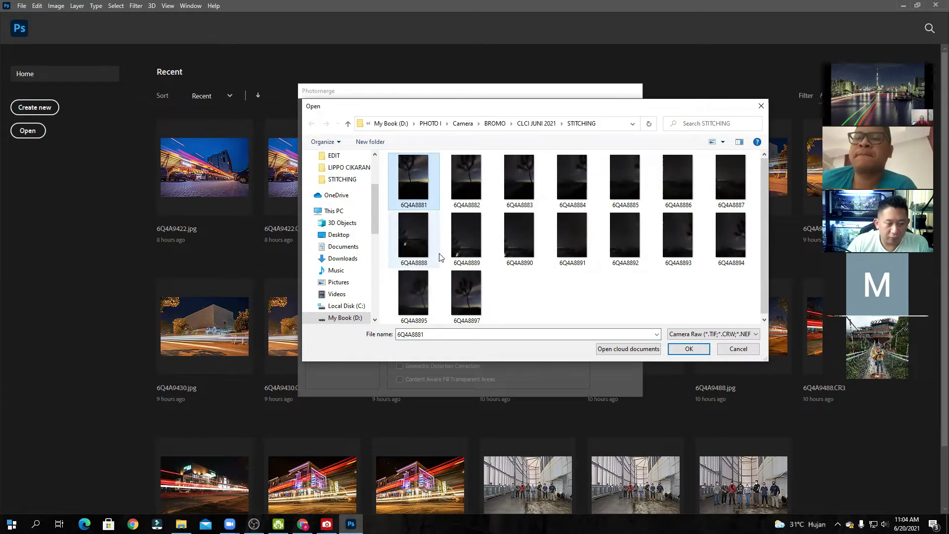
click(467, 294)
key(shift+Left)
key(shift+Left)
key(shift+Left)
key(shift+Left)
key(shift+Left)
key(shift+Left)
key(shift+Left)
key(shift+Left)
key(shift+Left)
key(shift+Left)
key(shift+Left)
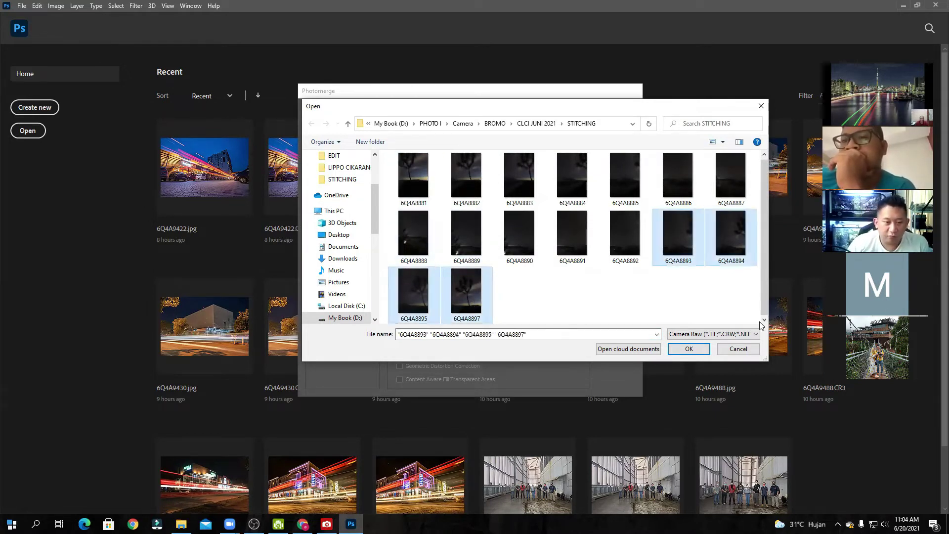
key(shift+Left)
key(shift+Left)
key(shift+Left)
key(shift+Left)
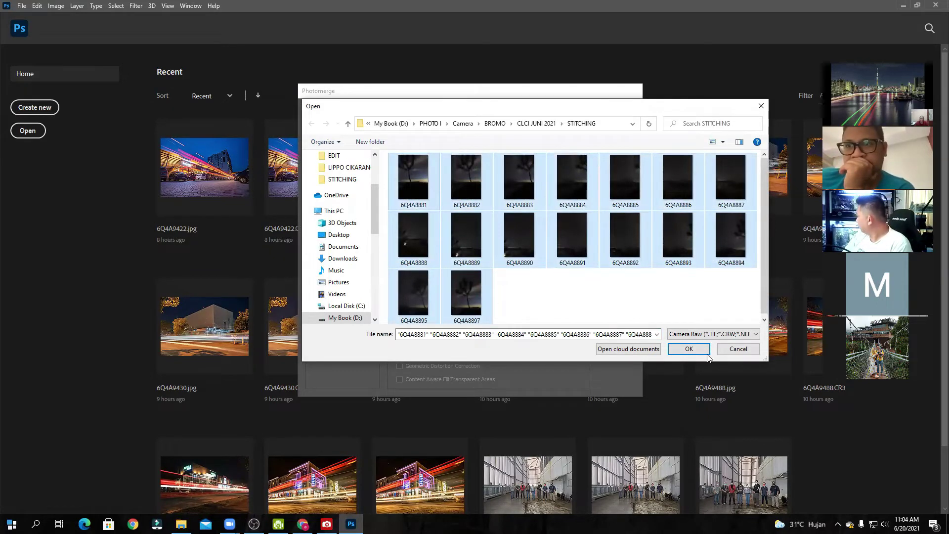
click(692, 349)
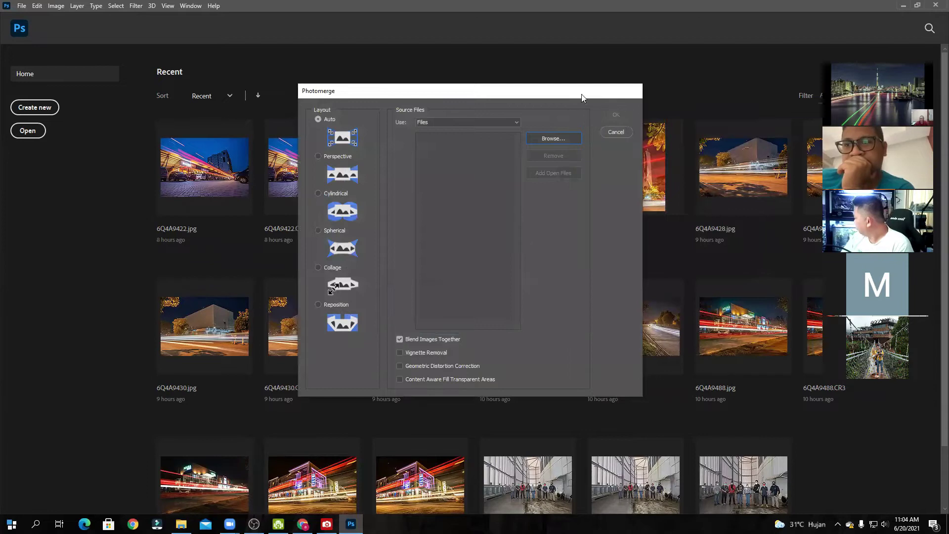
Step: Run Photomerge with the Auto layout and Blend Images Together, and flatten the resulting panorama
click(624, 113)
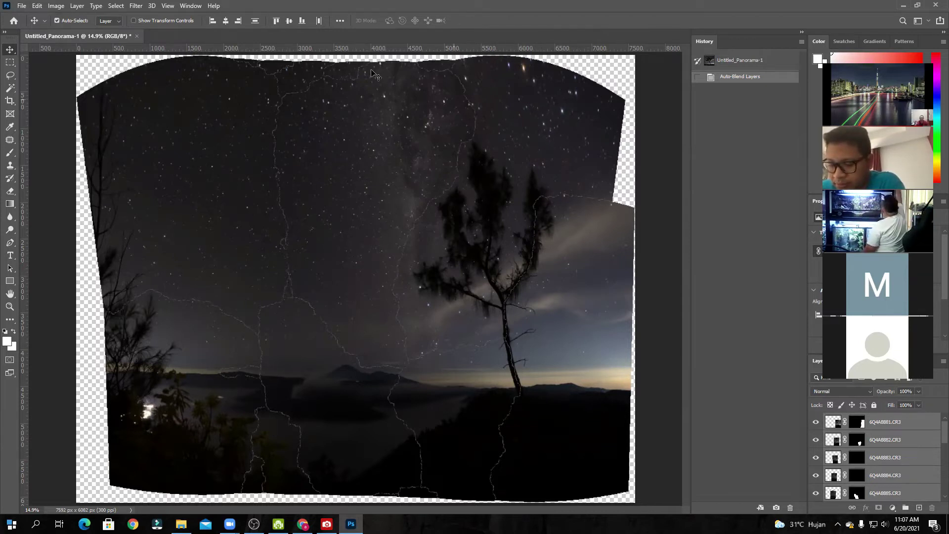
click(77, 6)
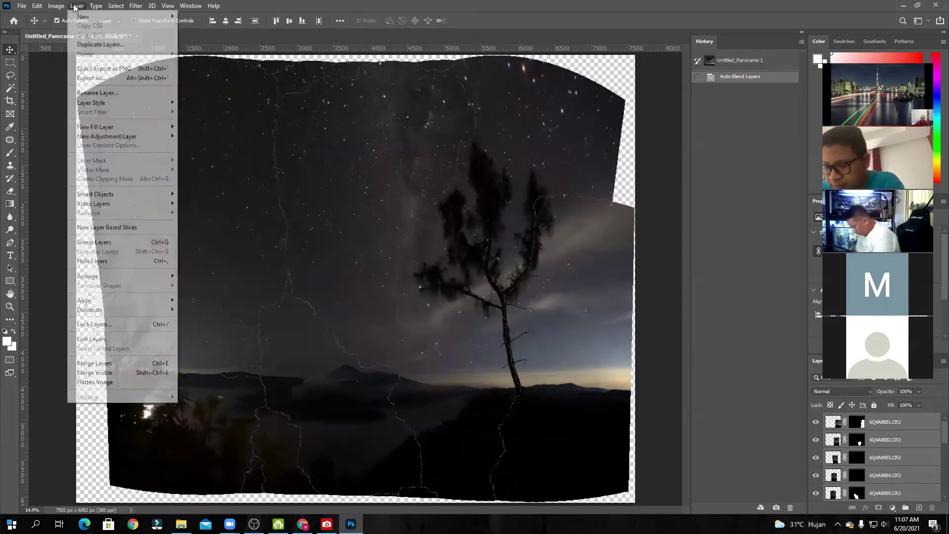
click(118, 383)
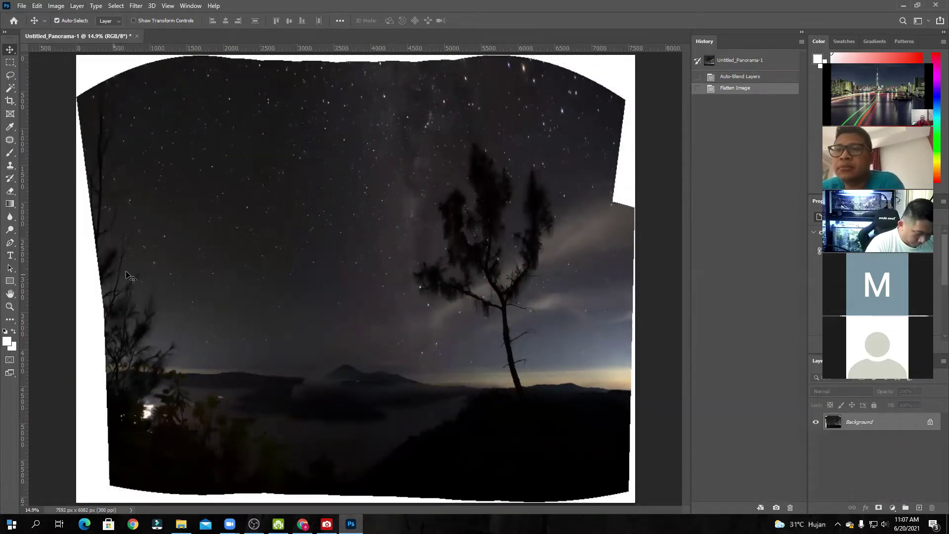
Step: Try cropping the panorama to exclude its white borders, and undo the crop
click(10, 102)
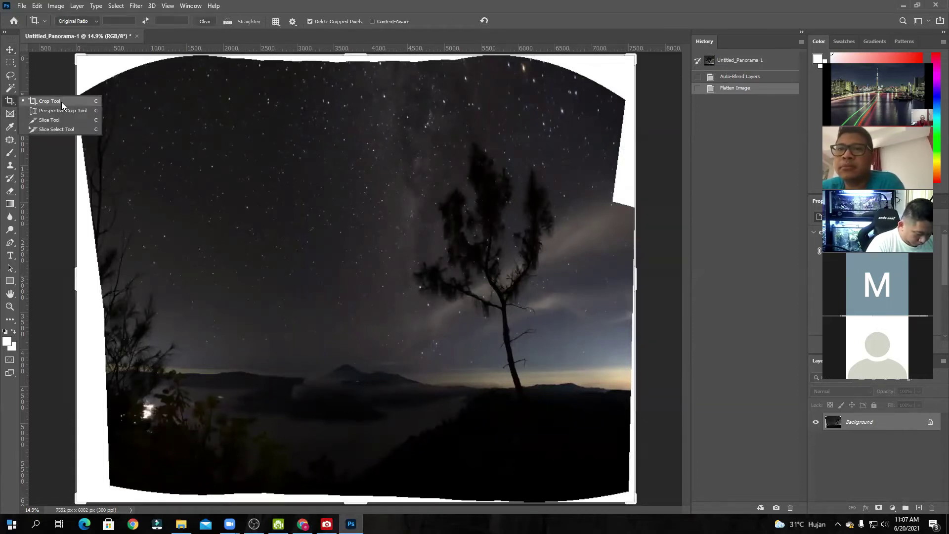
click(94, 101)
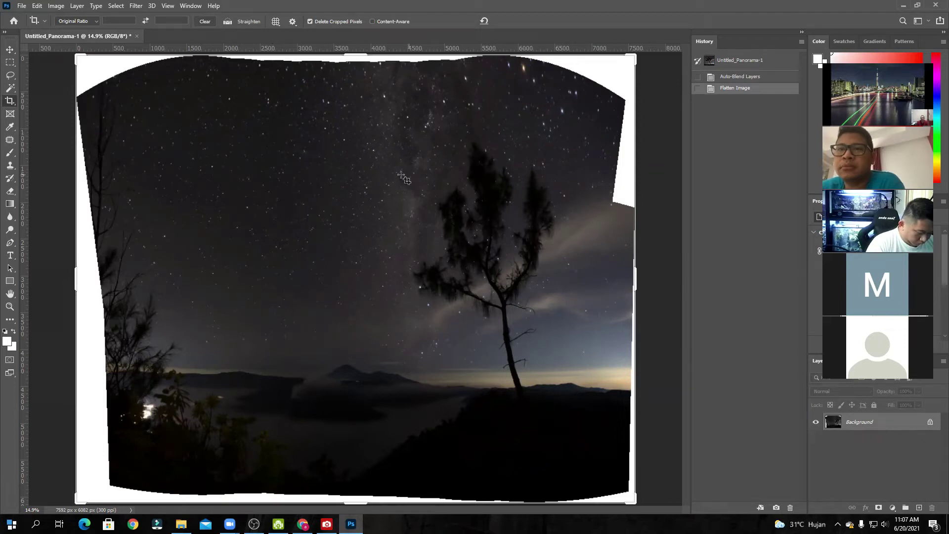
drag(77, 54, 98, 70)
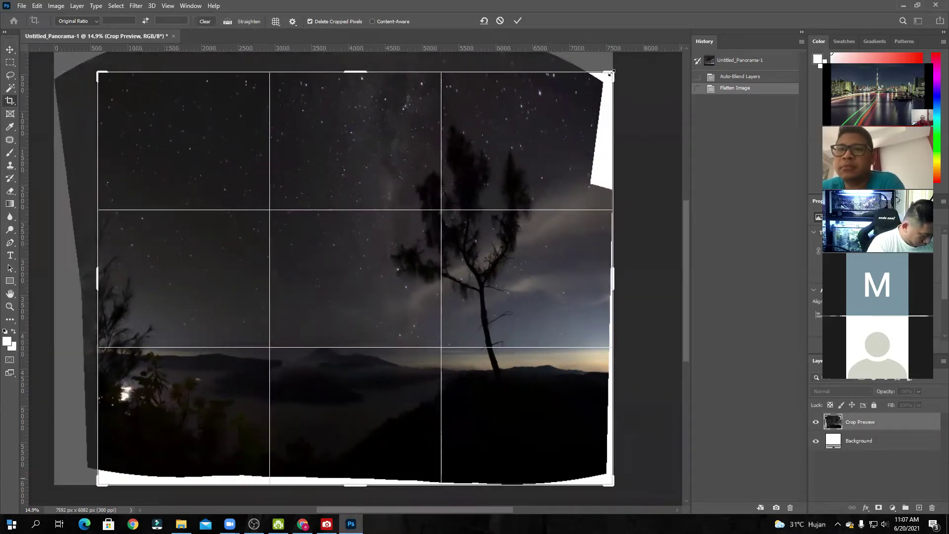
drag(611, 73, 579, 99)
drag(554, 166, 560, 186)
drag(598, 89, 606, 85)
drag(217, 108, 223, 118)
mouse_move(602, 283)
mouse_down()
mouse_move(617, 285)
mouse_move(606, 281)
mouse_up()
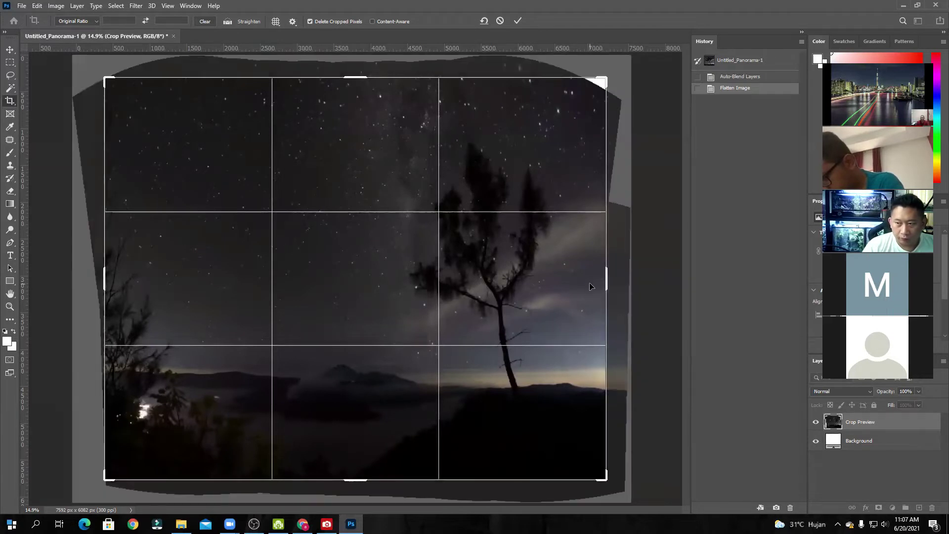
click(517, 21)
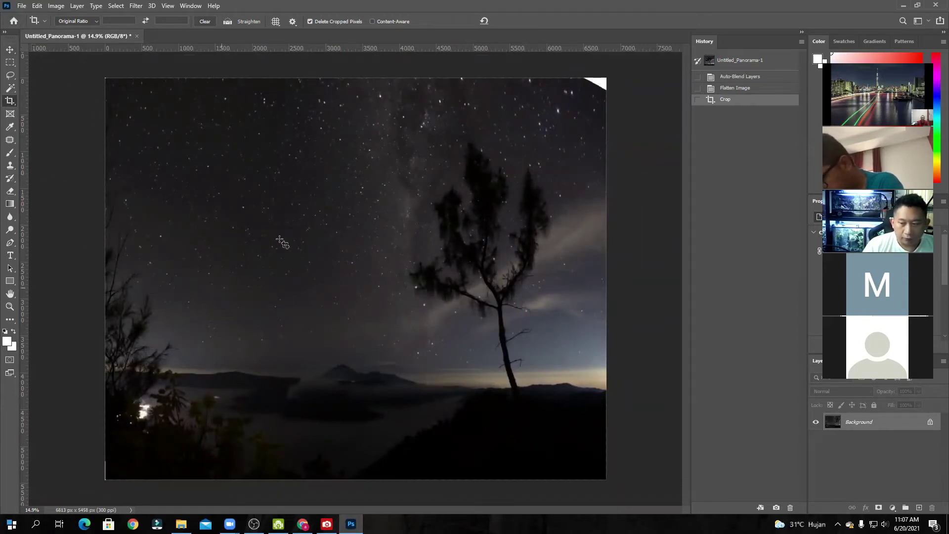
key(ctrl)
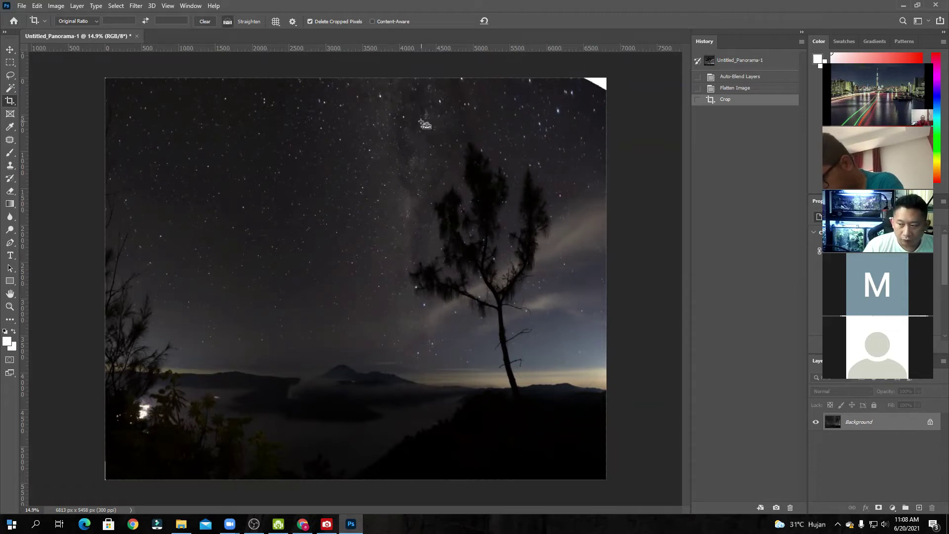
key(ctrl+z)
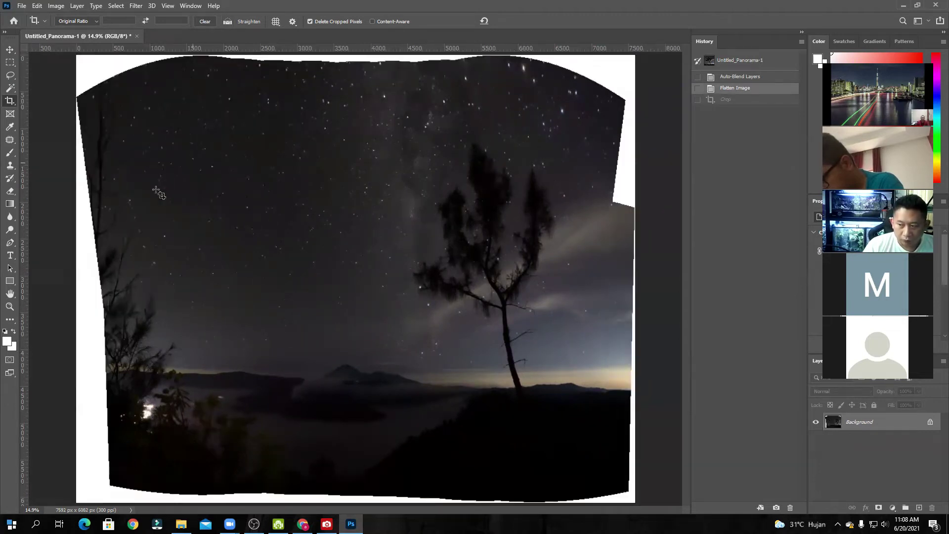
Step: Patch the white notch at the panorama's upper right edge with the adjacent starry sky using the Patch tool, and deselect
click(9, 141)
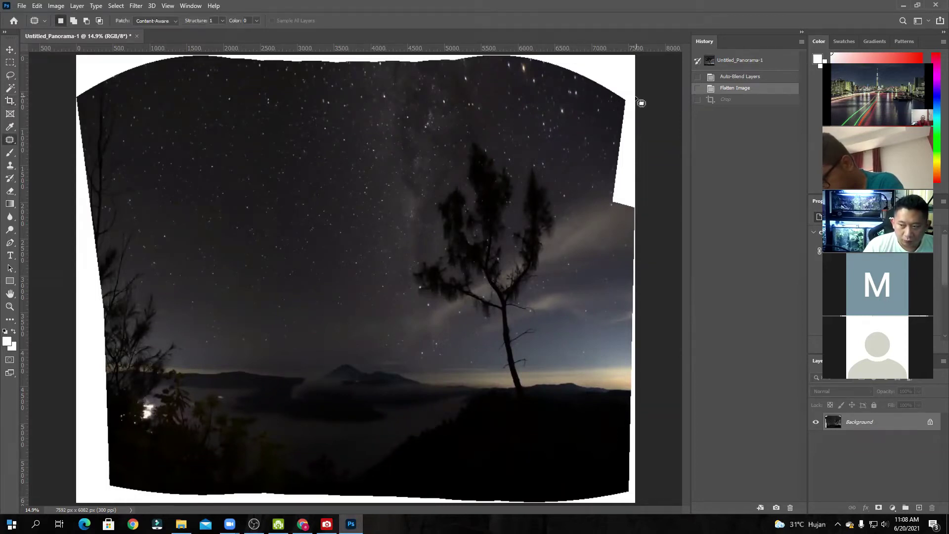
drag(626, 100, 604, 143)
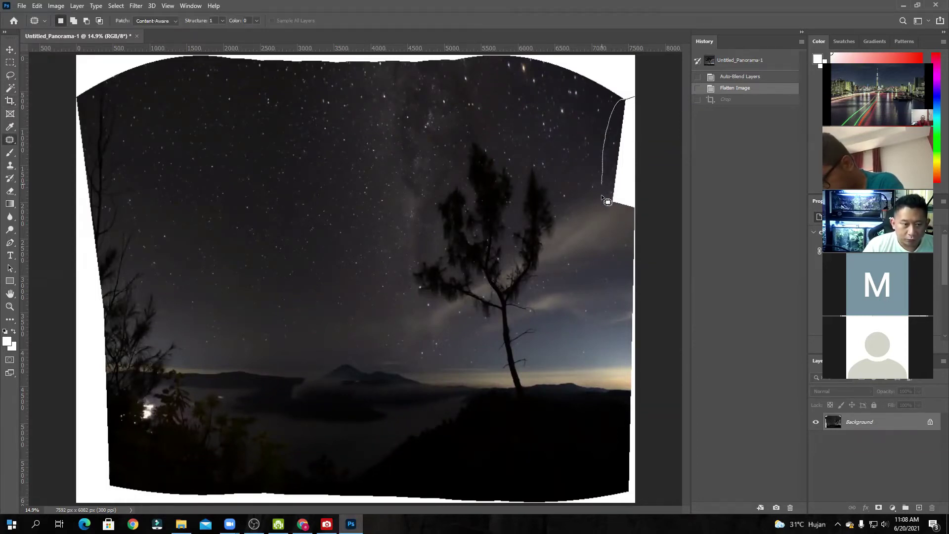
drag(652, 100, 653, 99)
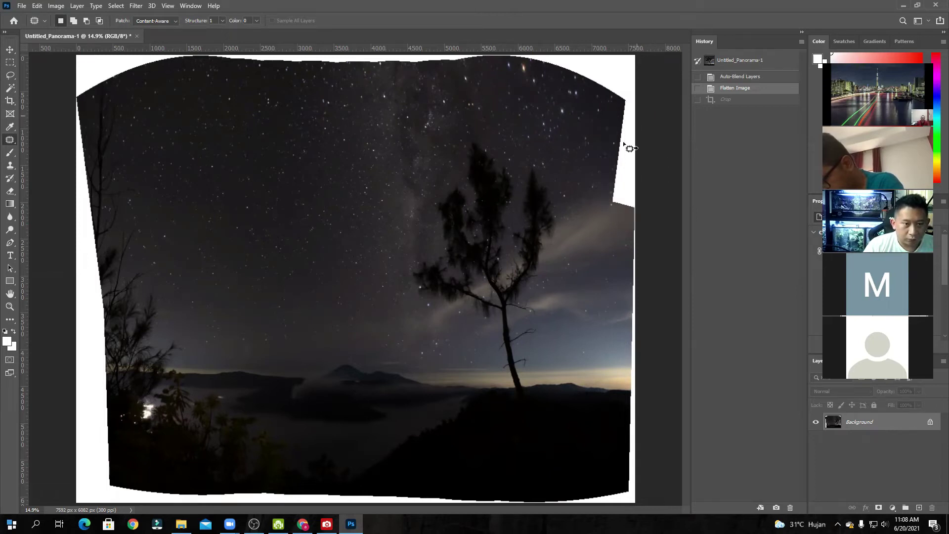
drag(621, 159, 583, 156)
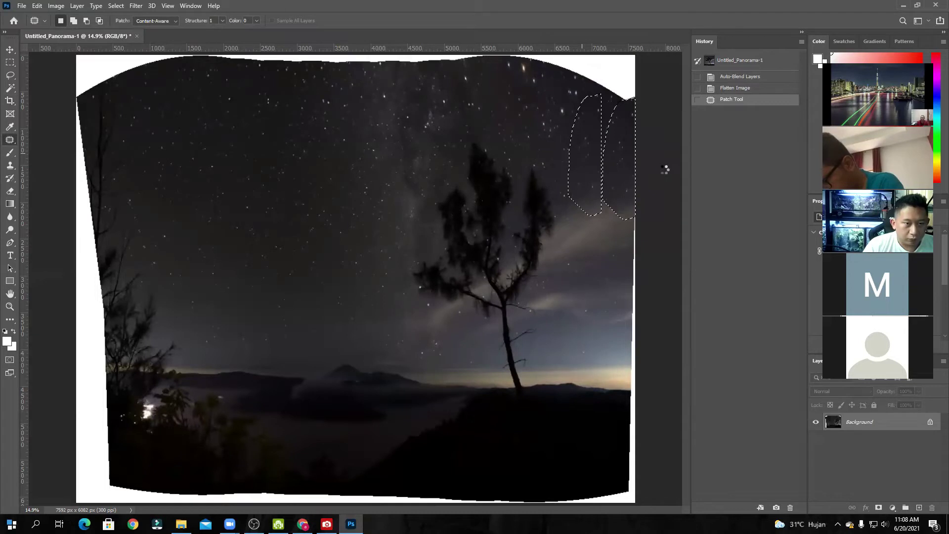
key(ctrl+d)
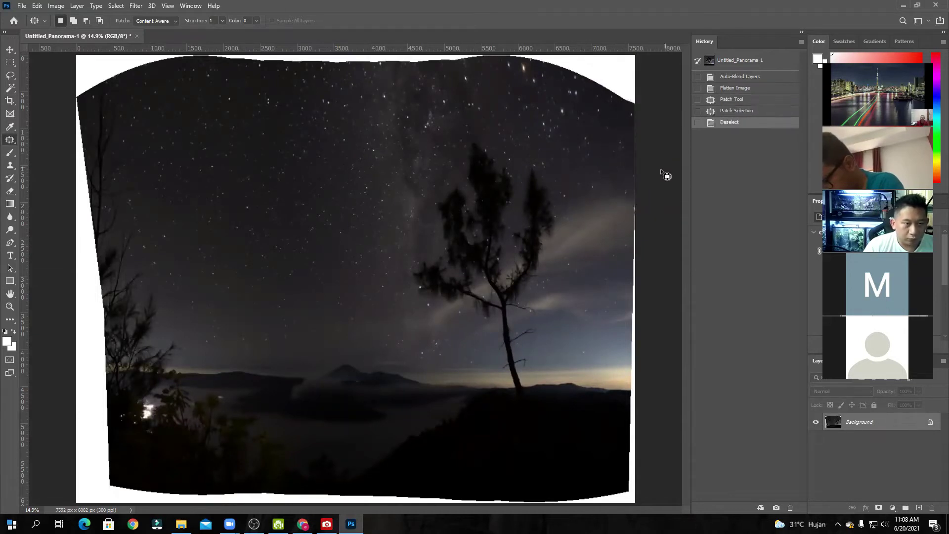
Step: Patch the white upper-right corner of the panorama with nearby starry sky, and clear the selection
mouse_move(641, 55)
mouse_down()
mouse_move(515, 58)
mouse_move(501, 79)
mouse_up()
mouse_move(673, 86)
mouse_down()
mouse_move(618, 143)
mouse_move(497, 58)
mouse_up()
drag(596, 115, 579, 112)
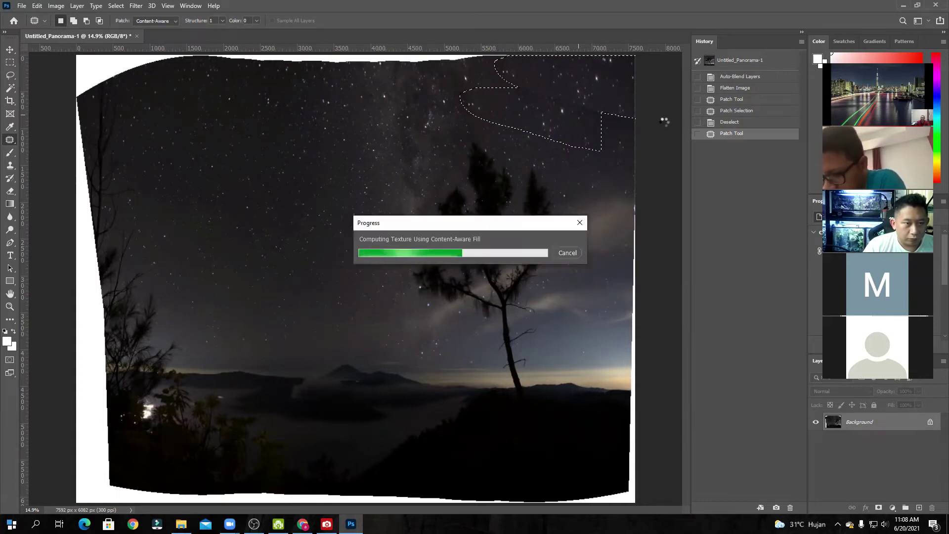
key(ctrl+d)
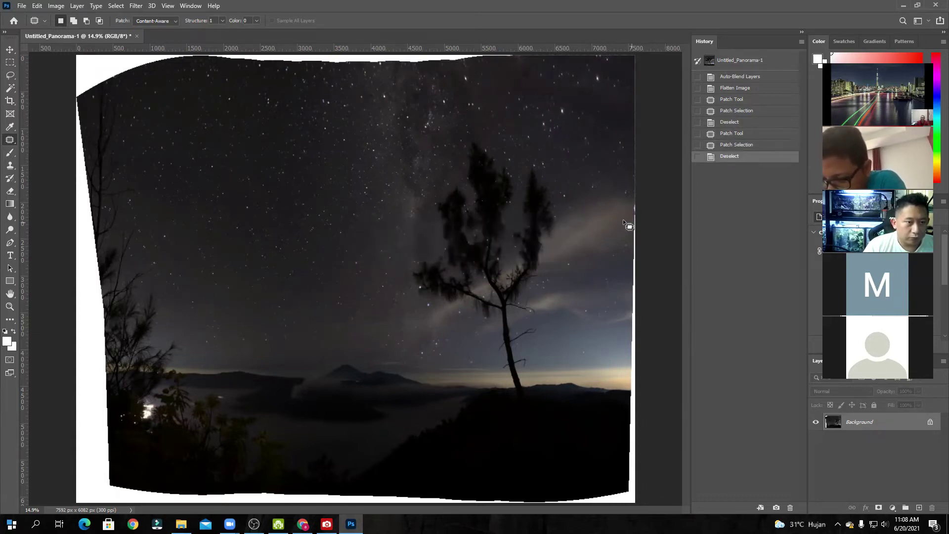
Step: Patch the thin white strip along the middle of the panorama's top edge with sky from below it, and deselect
mouse_move(522, 52)
mouse_down()
mouse_move(504, 71)
mouse_move(448, 75)
mouse_move(271, 75)
mouse_move(178, 52)
mouse_move(190, 39)
mouse_move(524, 54)
mouse_up()
drag(449, 78, 447, 82)
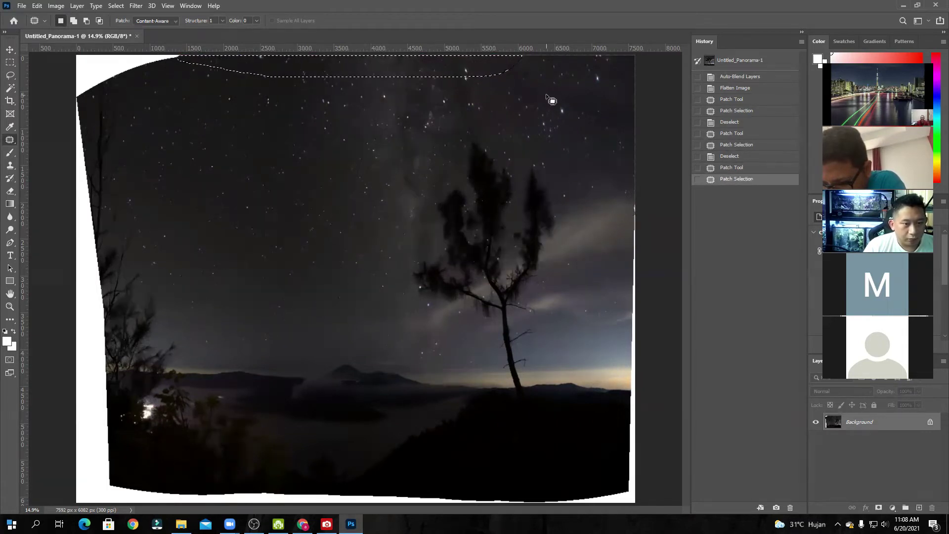
key(ctrl+d)
Step: Patch the white upper-left corner of the panorama with starry sky from beside it, and deselect
drag(194, 58, 157, 53)
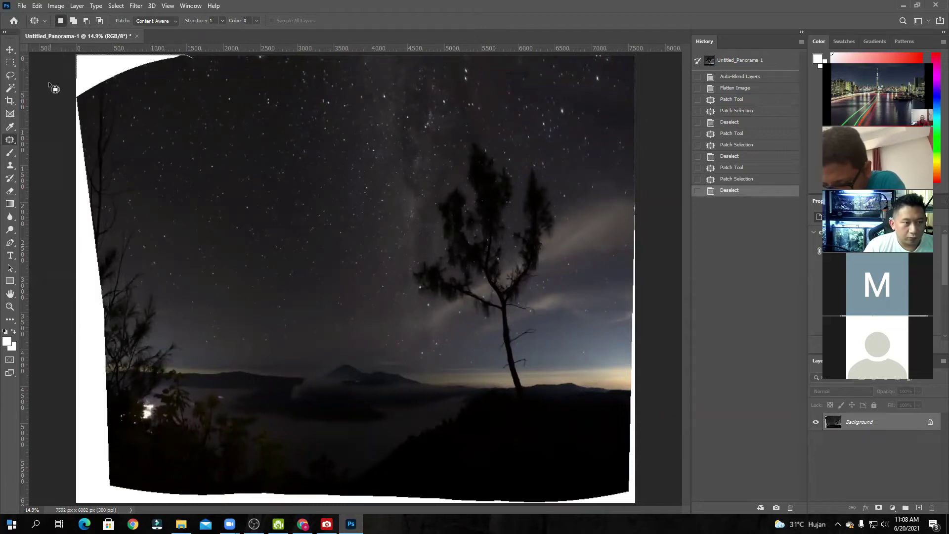
mouse_move(98, 103)
mouse_down()
mouse_move(136, 78)
mouse_move(194, 67)
mouse_move(293, 69)
mouse_up()
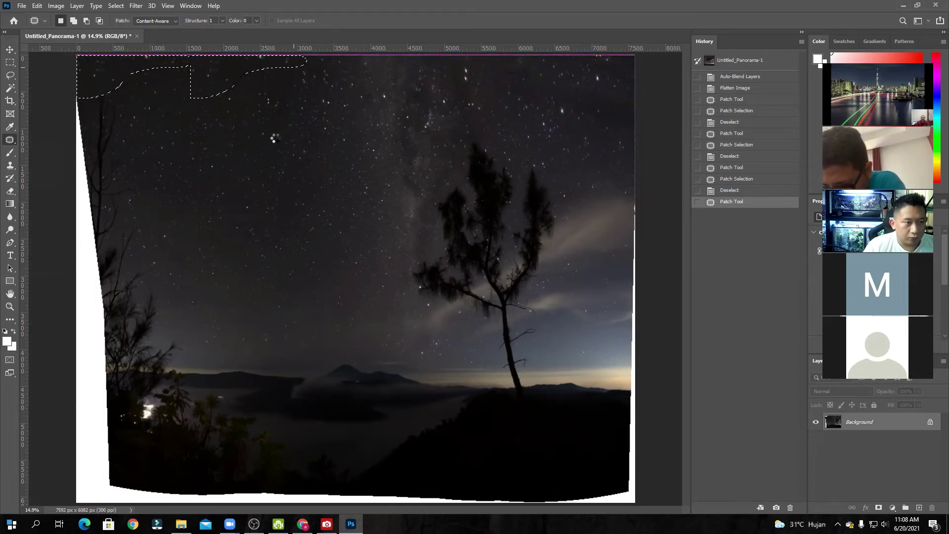
key(ctrl+d)
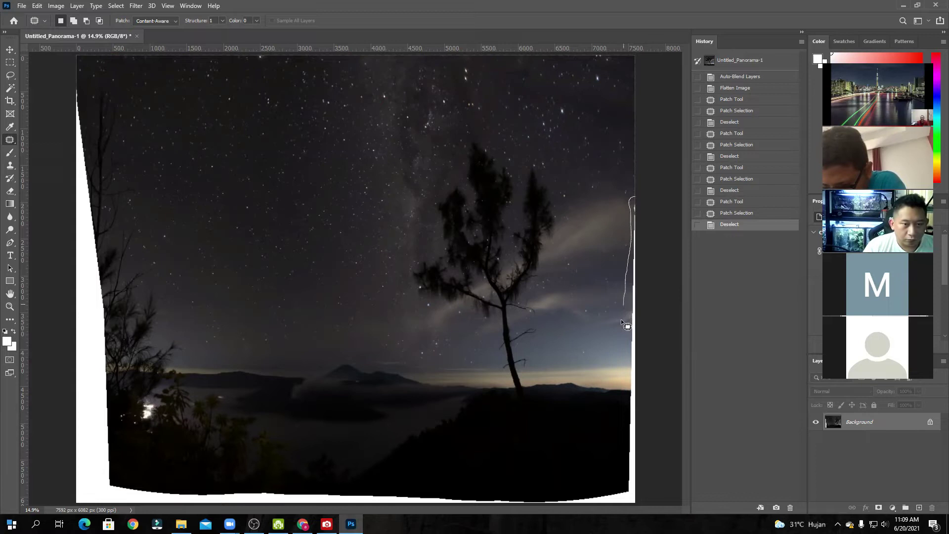
Step: Patch the narrow white strip along the panorama's right edge with the adjoining sky and hillside, and deselect
mouse_move(618, 410)
mouse_down()
mouse_move(618, 485)
mouse_move(630, 506)
mouse_up()
mouse_move(662, 476)
mouse_down()
mouse_move(687, 253)
mouse_move(684, 216)
mouse_move(637, 211)
mouse_up()
drag(638, 290, 609, 375)
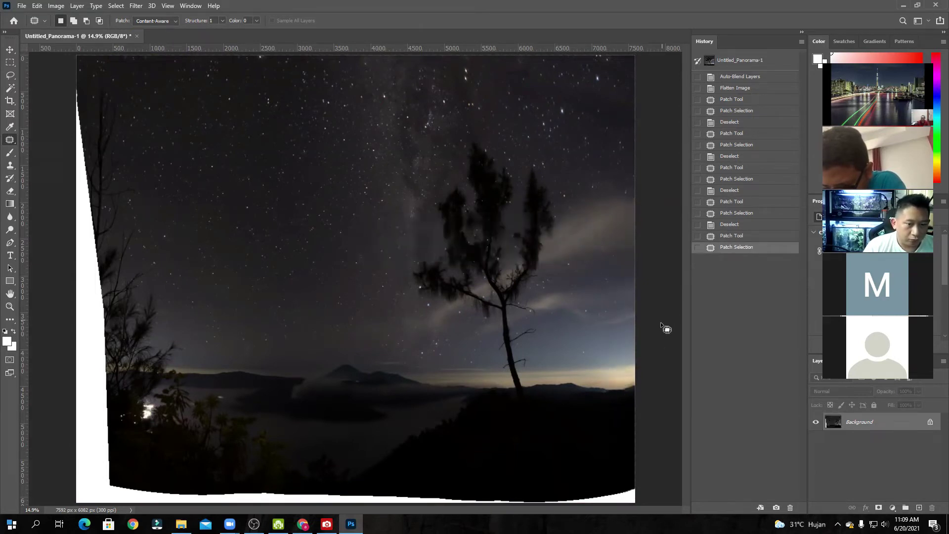
key(ctrl+d)
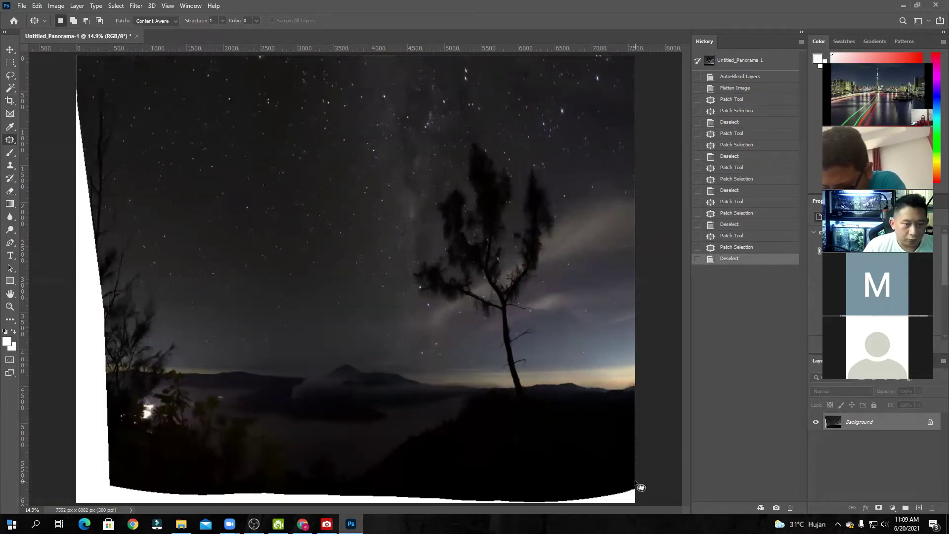
mouse_move(638, 483)
mouse_down()
mouse_move(509, 498)
mouse_move(286, 488)
mouse_move(108, 498)
mouse_up()
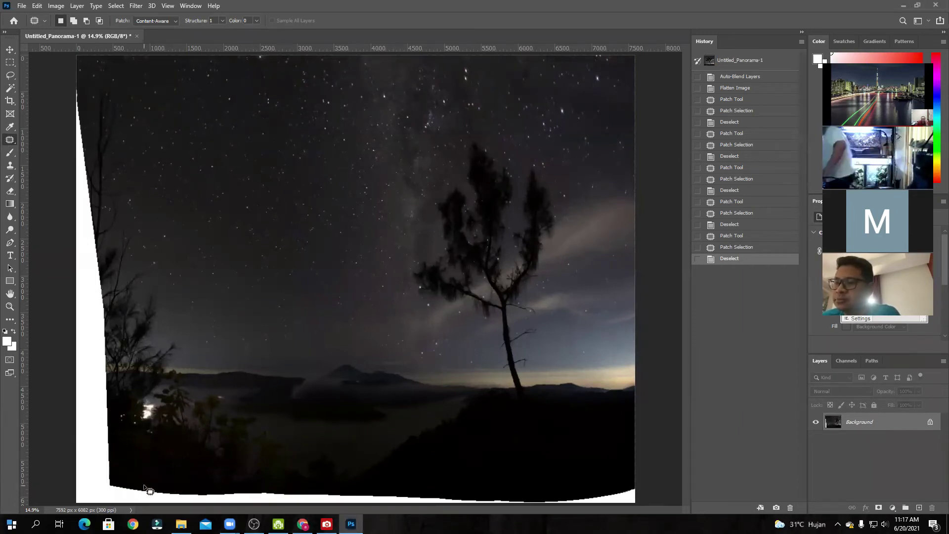
mouse_move(121, 482)
mouse_down()
mouse_move(108, 494)
mouse_move(153, 503)
mouse_move(656, 506)
mouse_move(625, 488)
mouse_move(401, 497)
mouse_move(121, 487)
mouse_up()
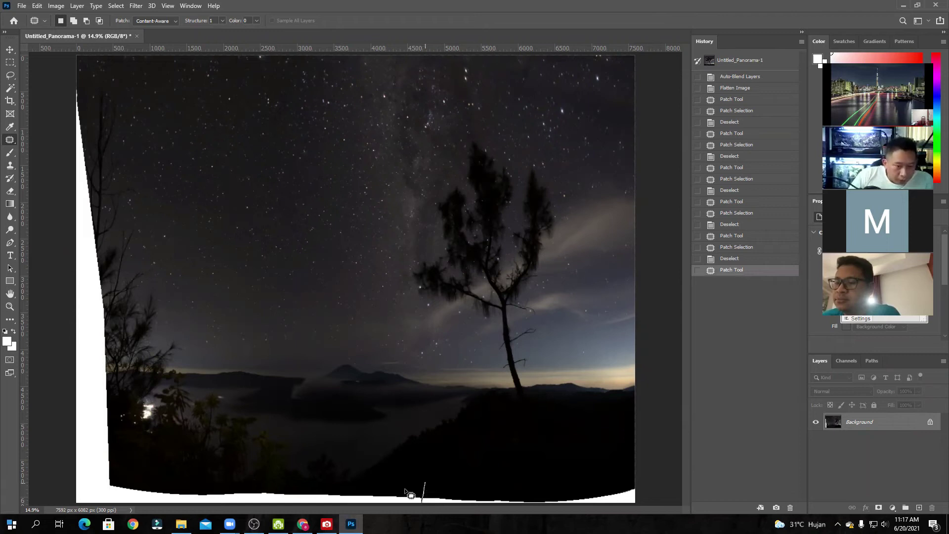
click(391, 503)
key(ctrl+d)
Step: Outline the white strip along the panorama's bottom edge, patch it with the dark ground just above, and deselect
drag(112, 481, 556, 497)
mouse_move(629, 487)
mouse_down()
mouse_move(639, 487)
mouse_move(638, 509)
mouse_move(118, 514)
mouse_move(102, 510)
mouse_move(113, 486)
mouse_up()
drag(193, 500, 201, 483)
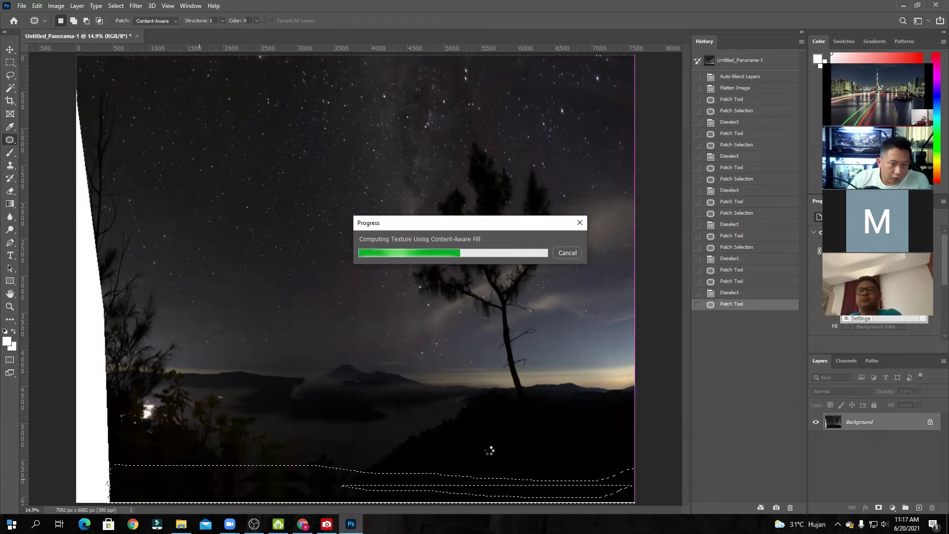
key(ctrl+d)
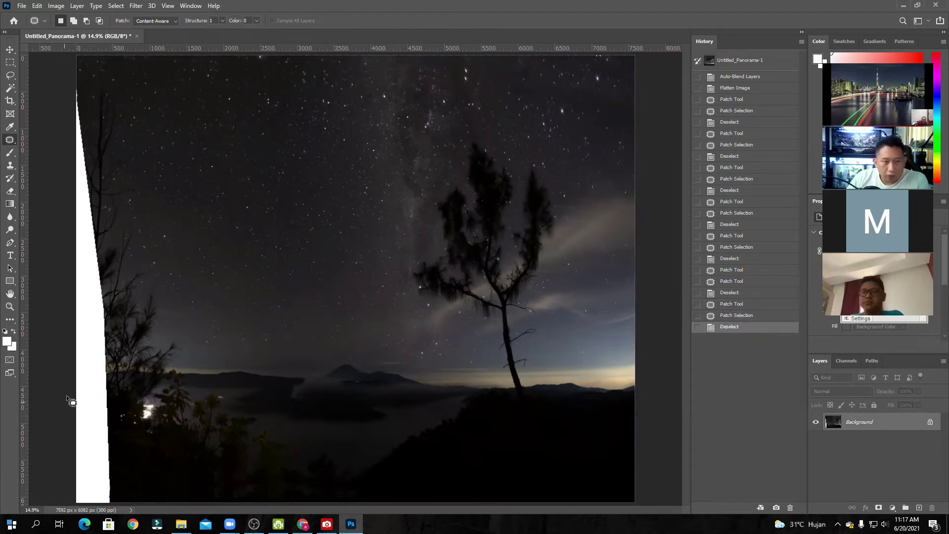
Step: Patch the lower part of the white area on the panorama's left edge with the neighbouring dark foliage, and deselect
mouse_move(74, 350)
mouse_down()
mouse_move(110, 363)
mouse_move(121, 499)
mouse_move(51, 507)
mouse_move(54, 383)
mouse_move(62, 355)
mouse_move(76, 349)
mouse_up()
mouse_move(103, 420)
mouse_down()
mouse_move(131, 420)
mouse_move(121, 420)
mouse_up()
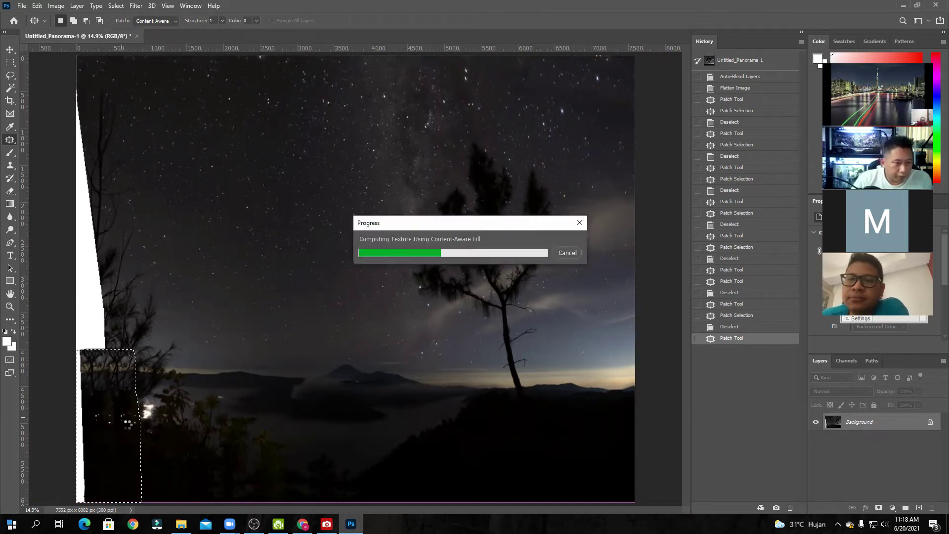
drag(111, 448, 125, 443)
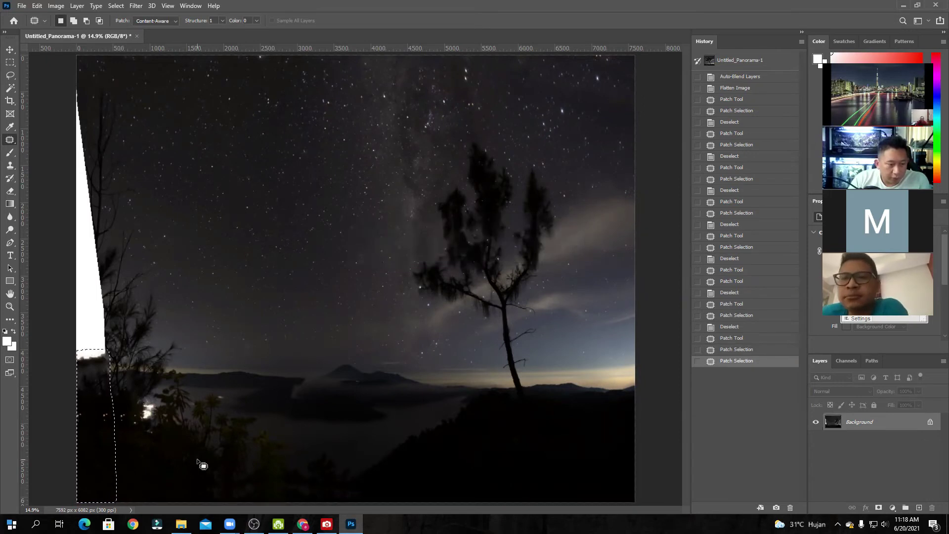
key(ctrl+d)
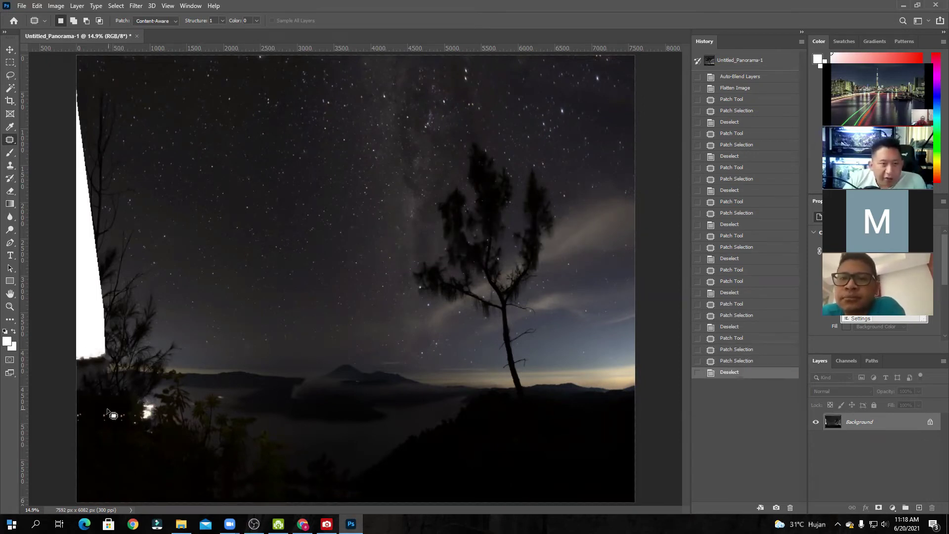
Step: Patch away the duplicated light spots in the lower-left foliage with dark ground, clearing the selection after each patch
mouse_move(114, 432)
mouse_down()
mouse_move(111, 442)
mouse_move(137, 417)
mouse_move(132, 447)
mouse_move(164, 439)
mouse_move(156, 437)
mouse_move(193, 469)
mouse_up()
key(ctrl+d)
key(ctrl+d)
key(ctrl+d)
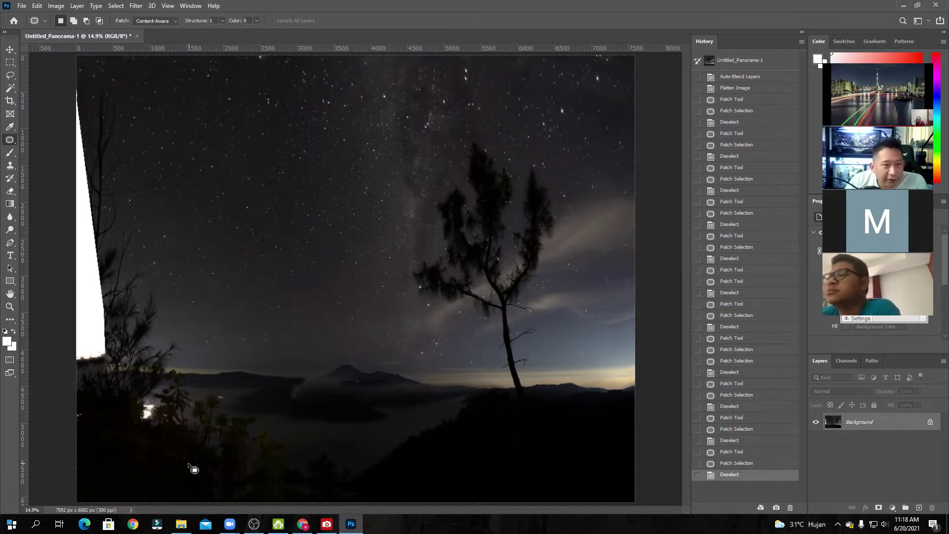
Step: Patch the middle part of the white area on the left edge with the adjacent tree branches, and deselect
mouse_move(71, 277)
mouse_down()
mouse_move(105, 279)
mouse_move(106, 336)
mouse_up()
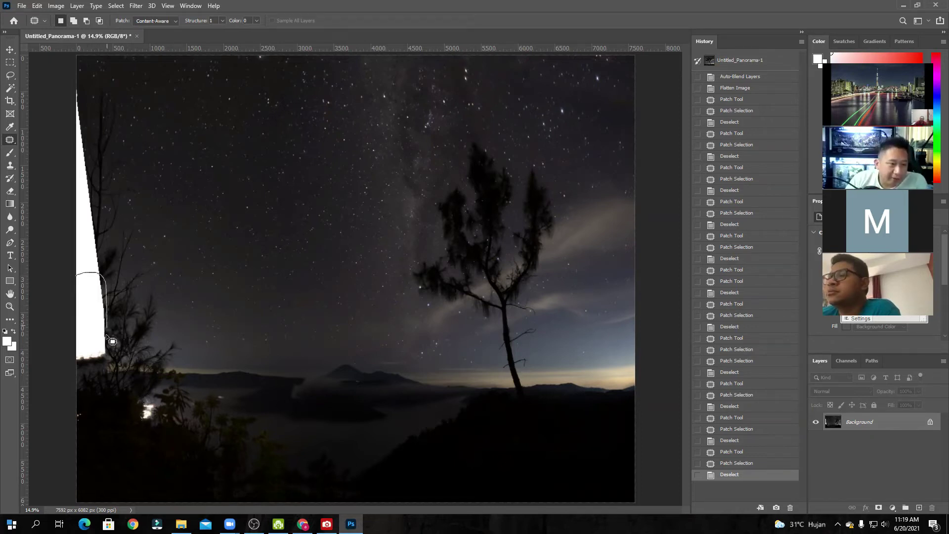
mouse_move(54, 307)
mouse_down()
mouse_move(66, 302)
mouse_move(115, 323)
mouse_up()
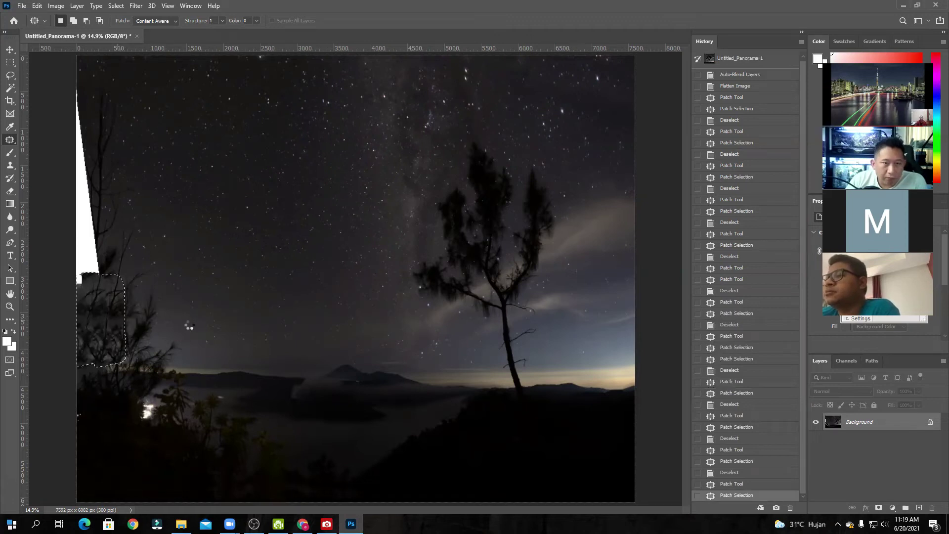
key(ctrl+d)
Step: Patch the remaining upper part of the white area on the left edge with the adjacent night sky, and deselect
mouse_move(75, 81)
mouse_down()
mouse_move(103, 301)
mouse_move(81, 313)
mouse_move(47, 310)
mouse_move(36, 222)
mouse_move(43, 76)
mouse_up()
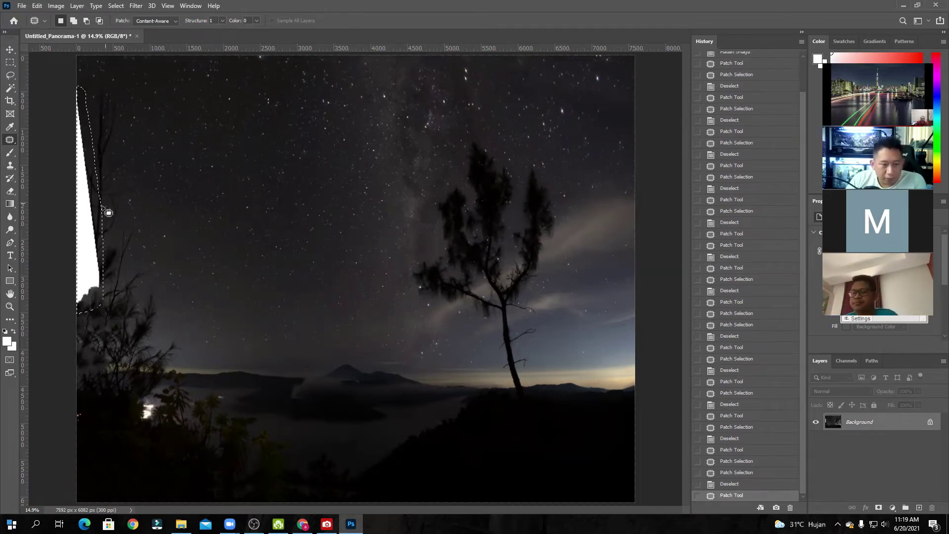
drag(95, 219, 133, 222)
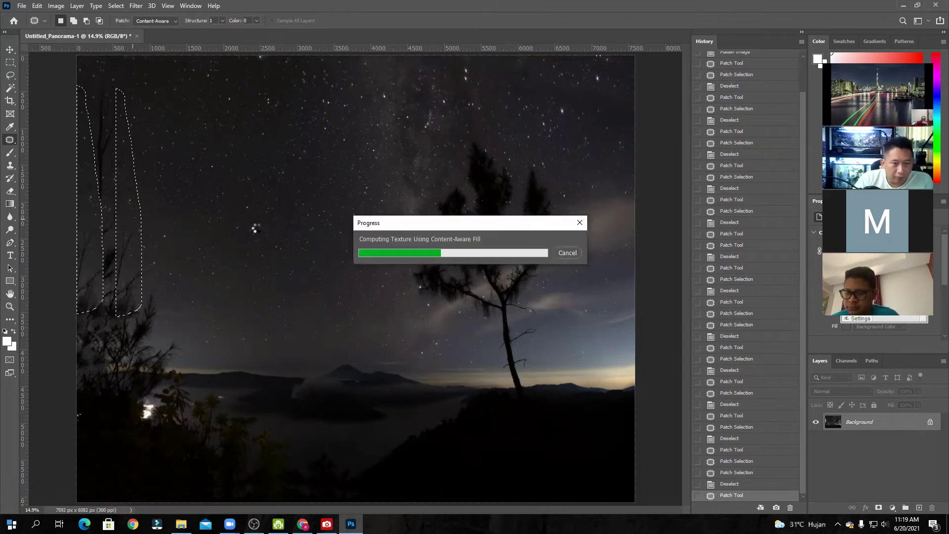
key(ctrl+d)
Step: Outline the leftover tree silhouette in the upper-left sky, patch it with the starry sky beside it, and deselect
mouse_move(129, 90)
mouse_down()
mouse_move(94, 75)
mouse_move(66, 113)
mouse_up()
drag(143, 106, 130, 91)
drag(126, 167, 201, 167)
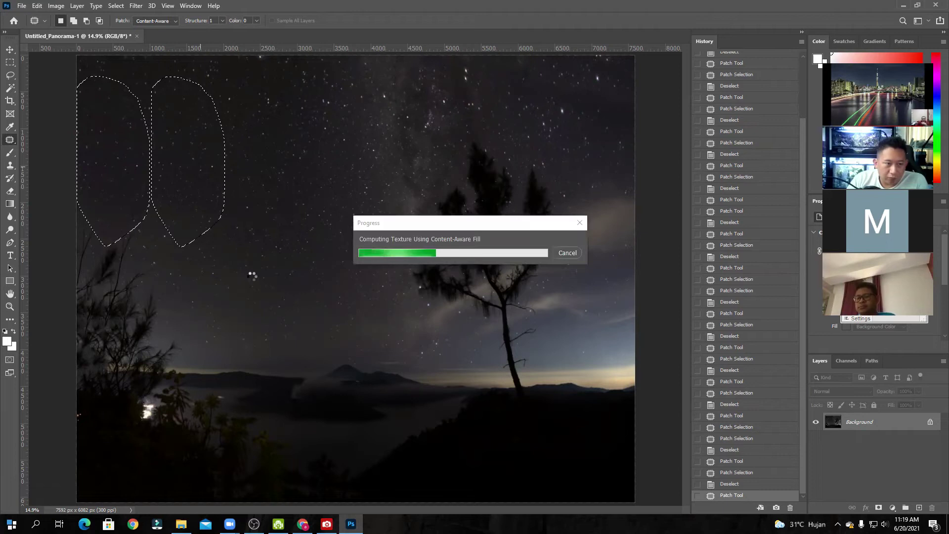
key(ctrl+d)
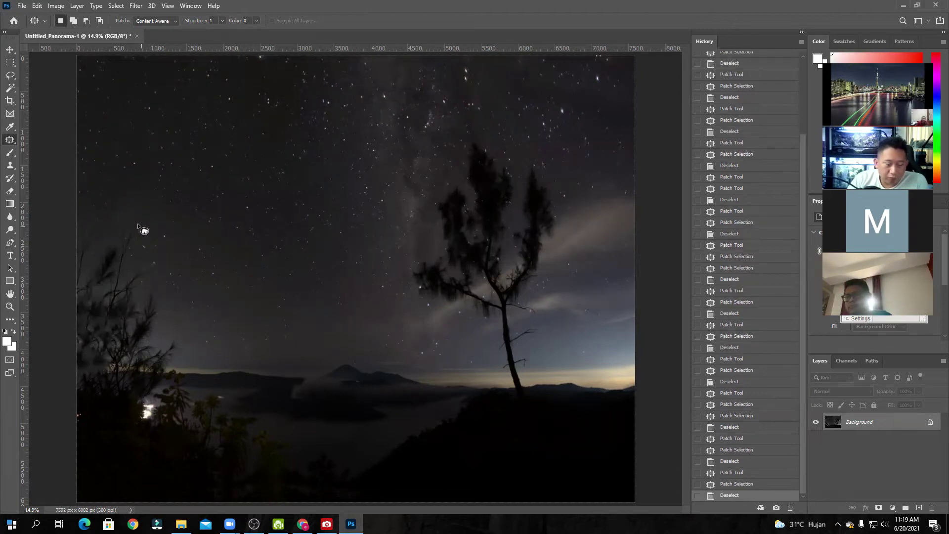
Step: Patch away the stray branch tips above the left foliage with clear sky in two passes, deselecting after each
mouse_move(153, 250)
mouse_down()
mouse_move(142, 226)
mouse_move(219, 216)
mouse_up()
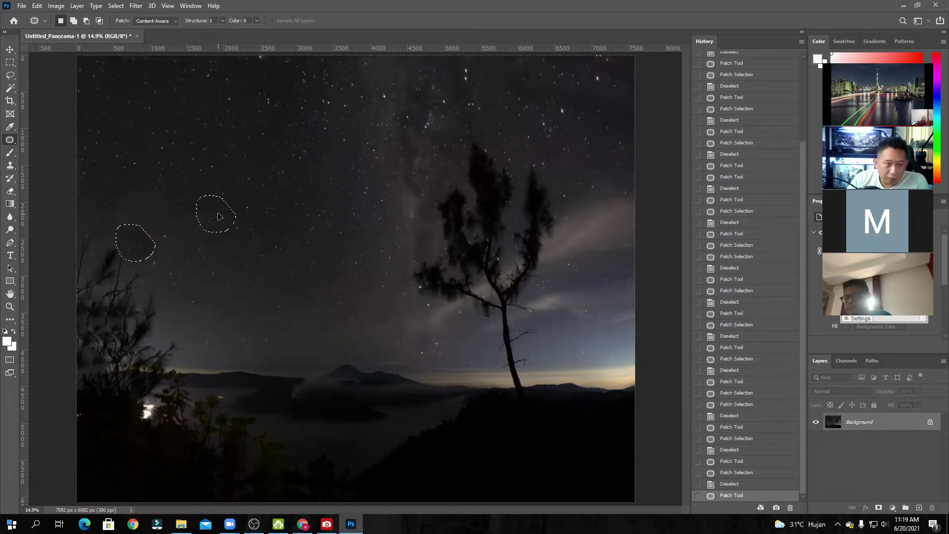
key(ctrl+d)
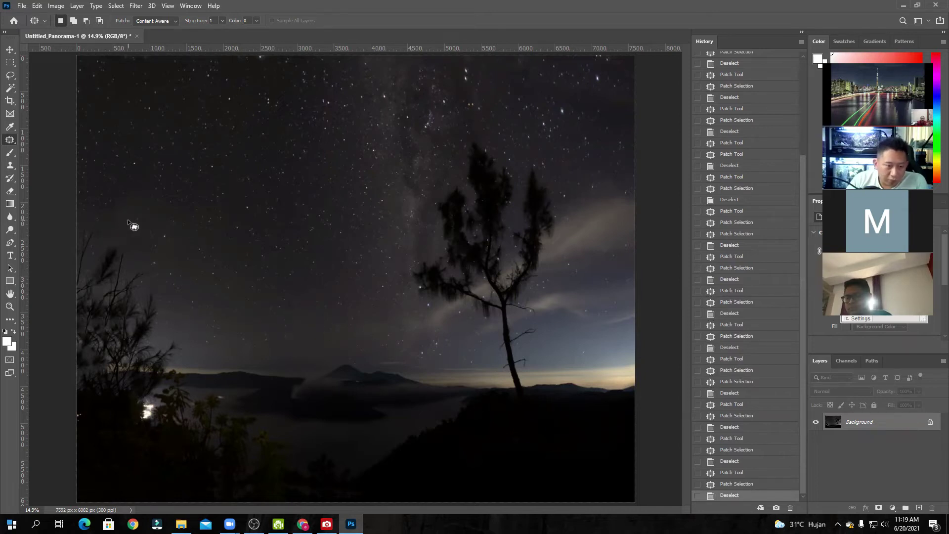
mouse_move(68, 251)
mouse_down()
mouse_move(89, 266)
mouse_move(115, 233)
mouse_move(114, 220)
mouse_move(106, 221)
mouse_move(132, 136)
mouse_up()
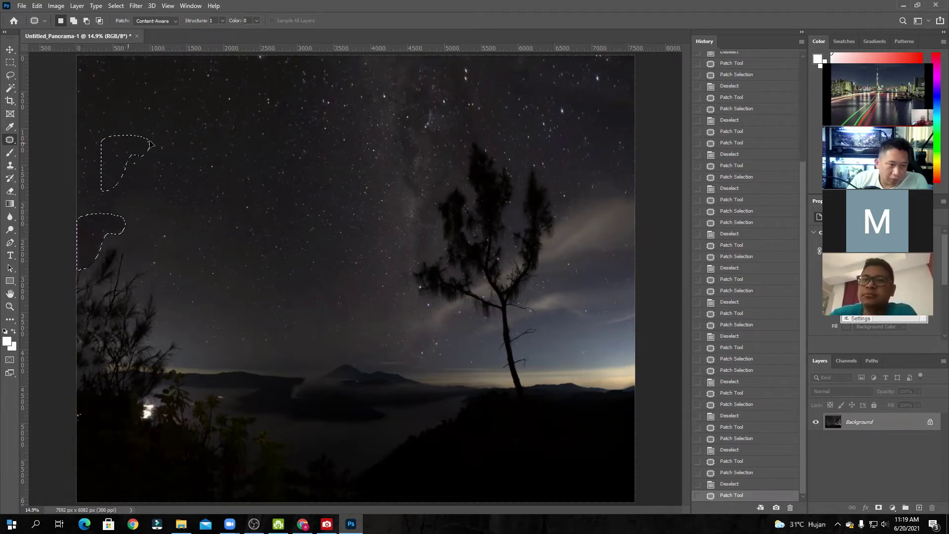
key(ctrl+d)
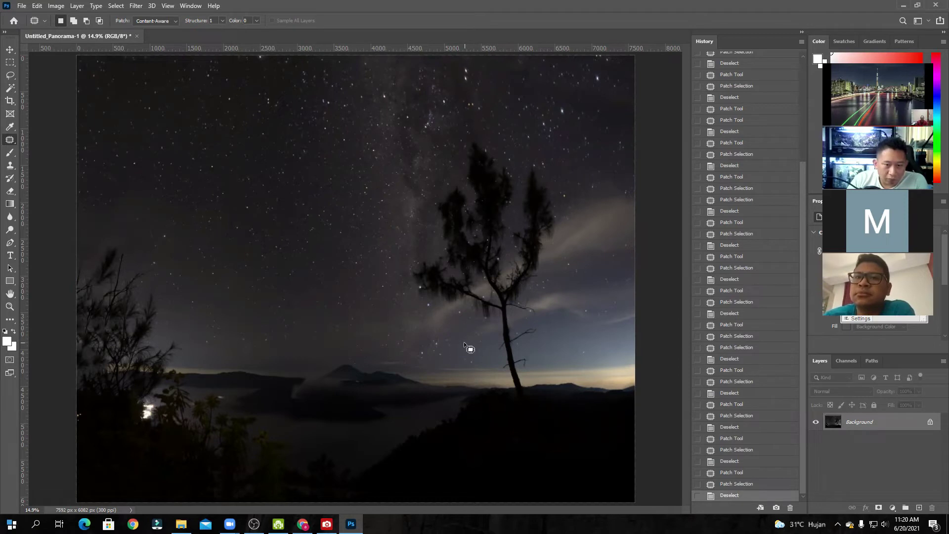
Step: Undo the recent left-edge patches back to before the middle part of the white area was filled
key(ctrl+z)
key(ctrl+z)
key(ctrl+z)
key(ctrl+z)
key(ctrl+z)
key(ctrl+z)
key(ctrl+z)
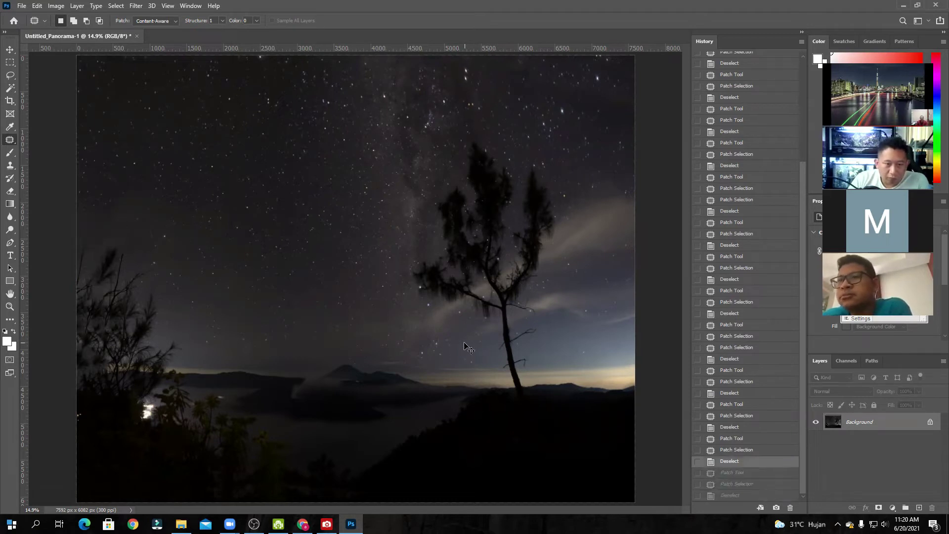
key(ctrl+z)
key(ctrl+z)
key(ctrl+z)
key(ctrl+z)
key(ctrl+z)
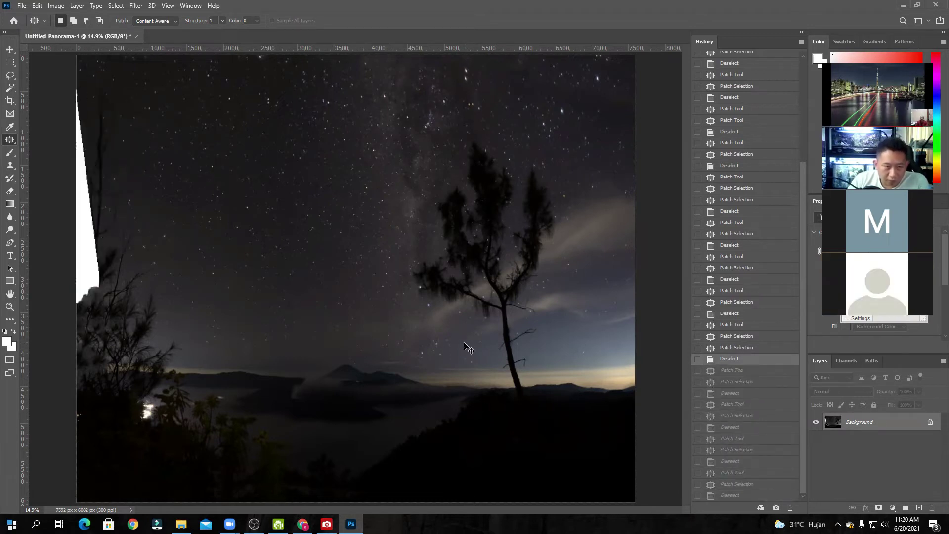
key(ctrl+z)
key(ctrl+z)
key(ctrl+z)
key(ctrl+z)
key(ctrl+z)
key(ctrl+z)
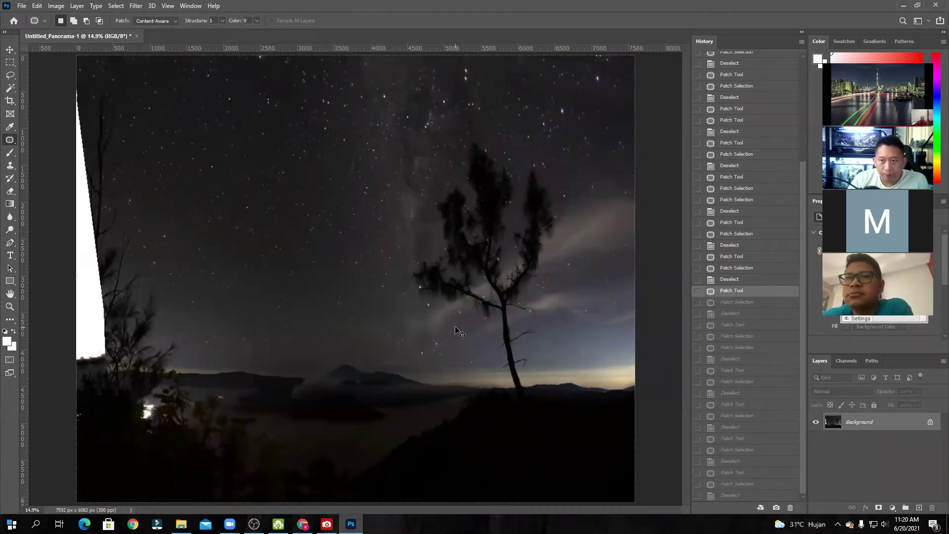
key(ctrl+z)
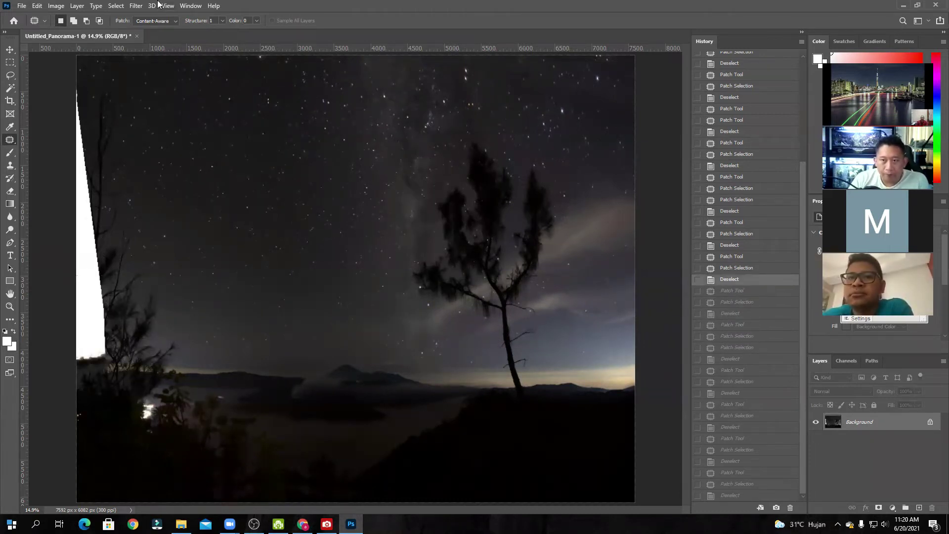
Step: Start cropping the panorama, pull the crop's left side in past the white area, and shift the image down inside the frame
click(10, 102)
drag(76, 283, 97, 285)
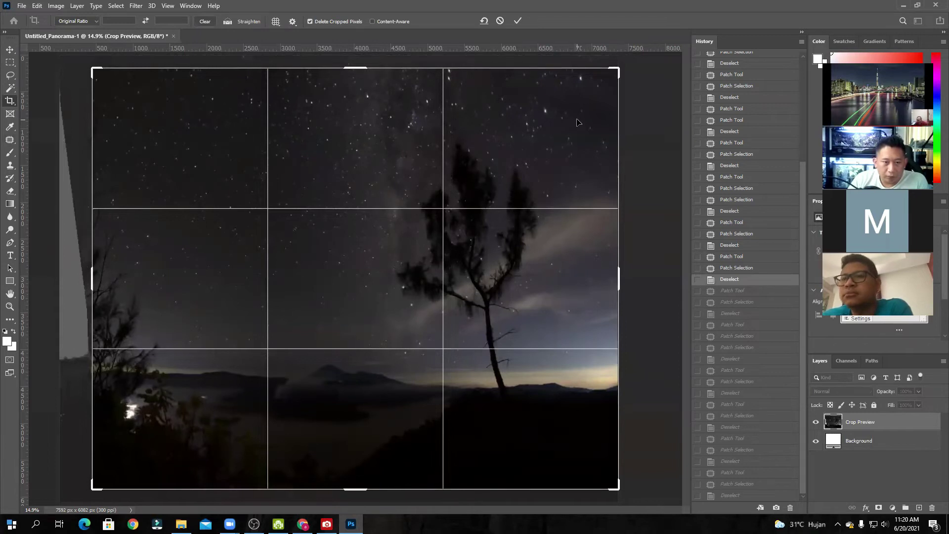
mouse_move(563, 129)
mouse_down()
mouse_move(571, 114)
mouse_move(563, 144)
mouse_up()
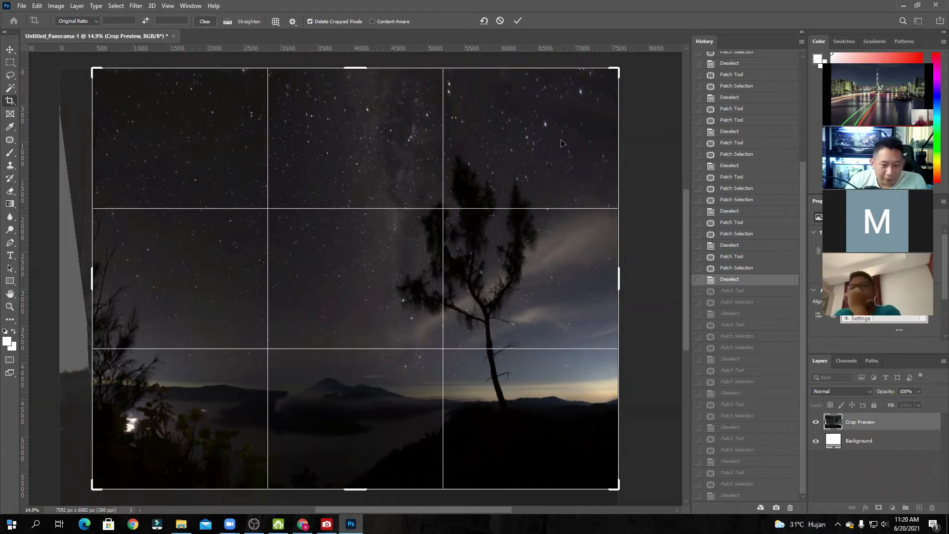
Step: Try the 5:7 crop ratio, switch to 4:5 (8:10), and swap its sides for a landscape frame
click(96, 21)
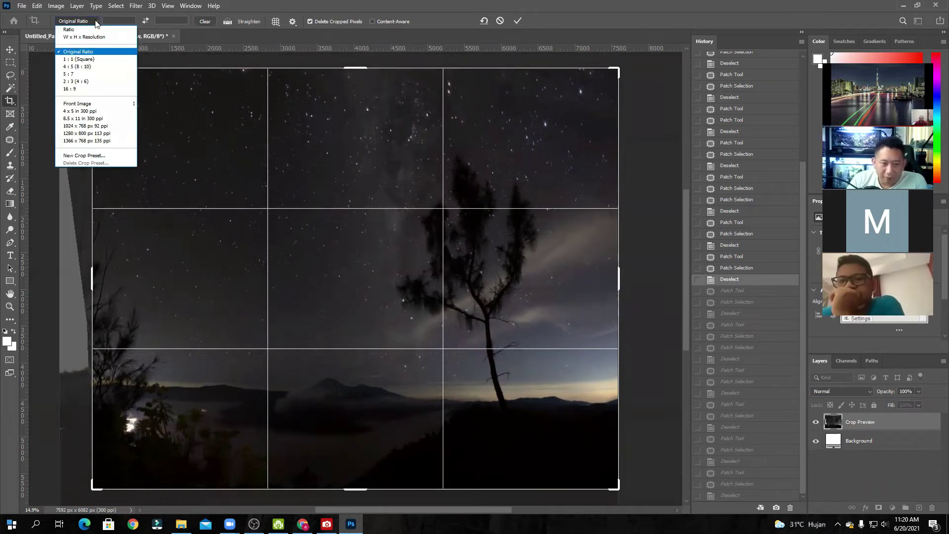
click(93, 74)
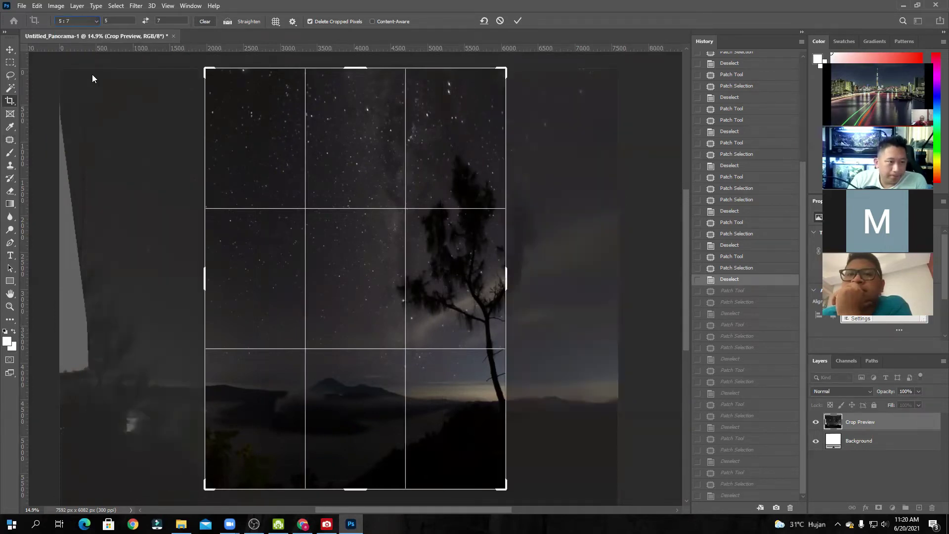
click(94, 22)
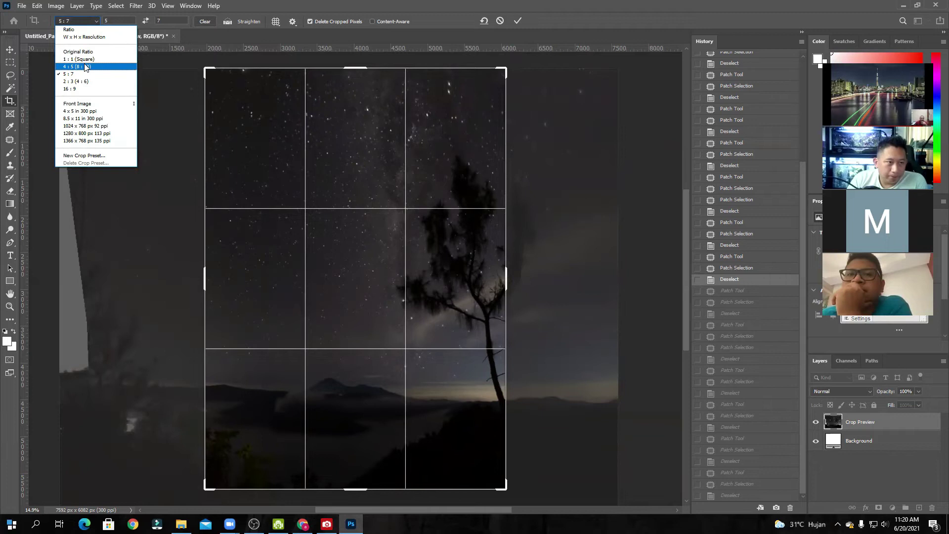
click(86, 66)
click(93, 22)
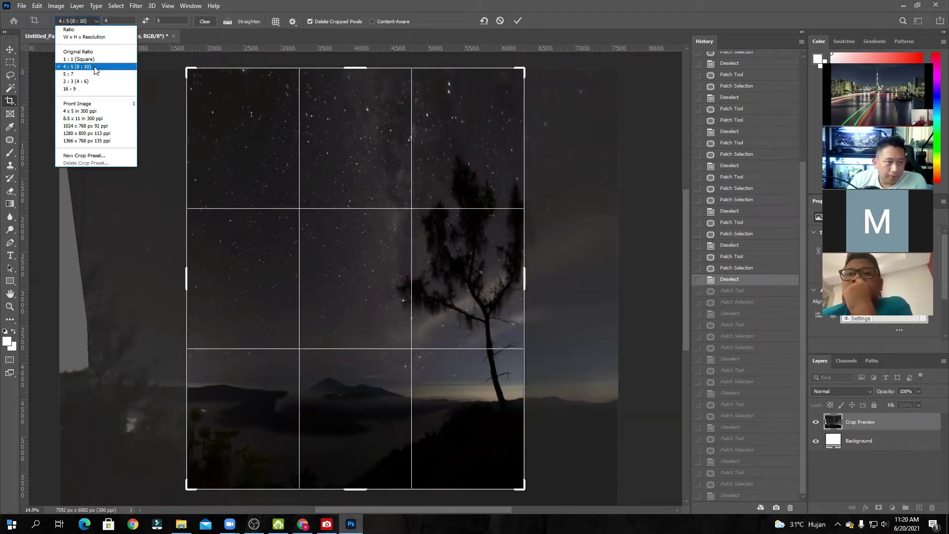
click(94, 67)
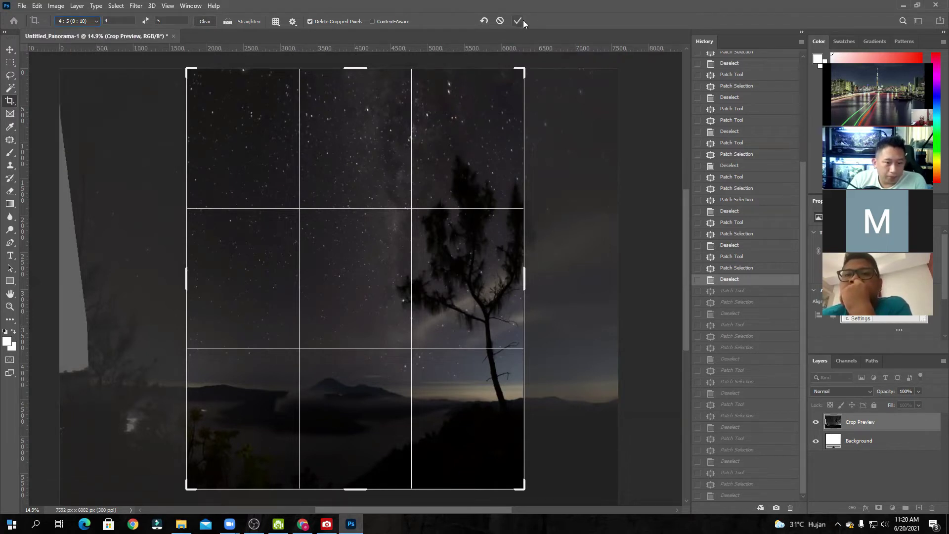
click(146, 21)
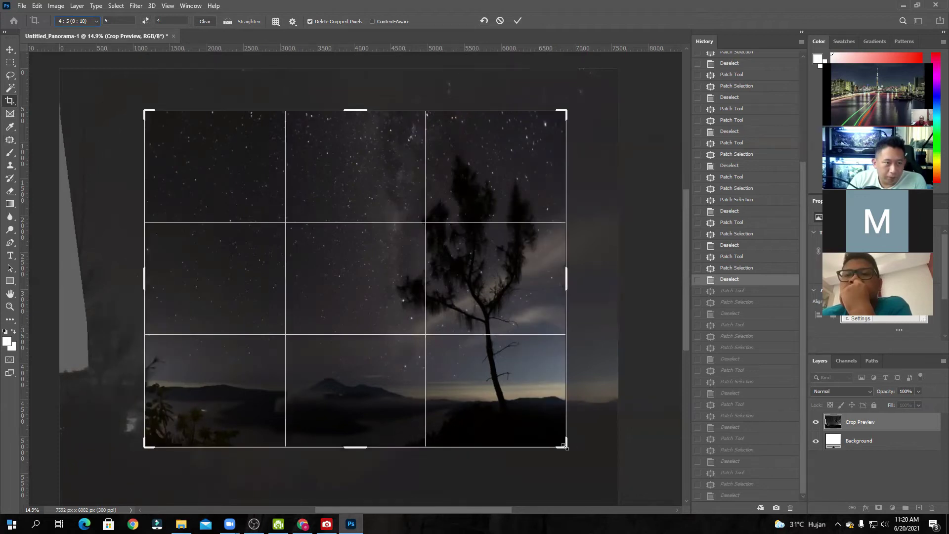
Step: Enlarge the 5:4 crop frame to cover as much of the scene as possible without the white area, and apply the crop
drag(566, 447, 613, 491)
drag(500, 425, 605, 494)
drag(540, 415, 541, 425)
drag(103, 490, 96, 497)
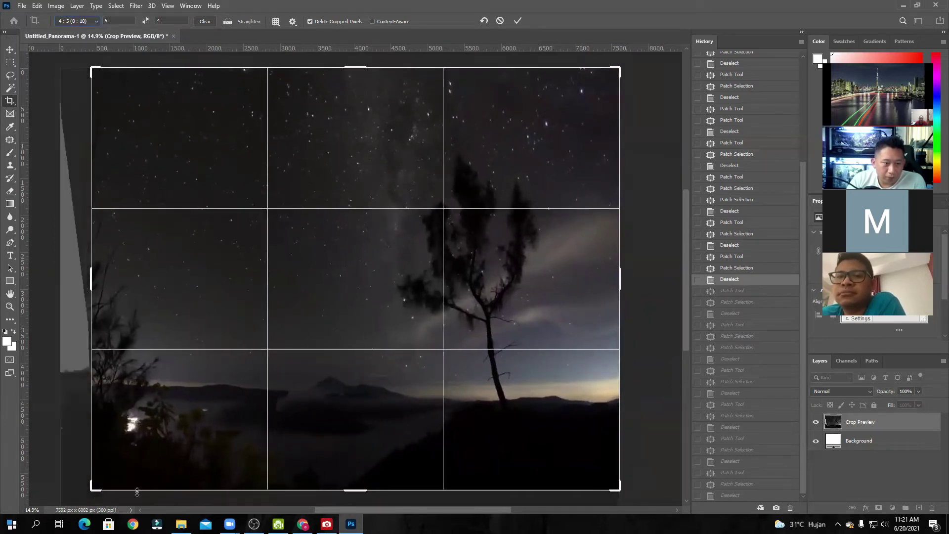
click(518, 21)
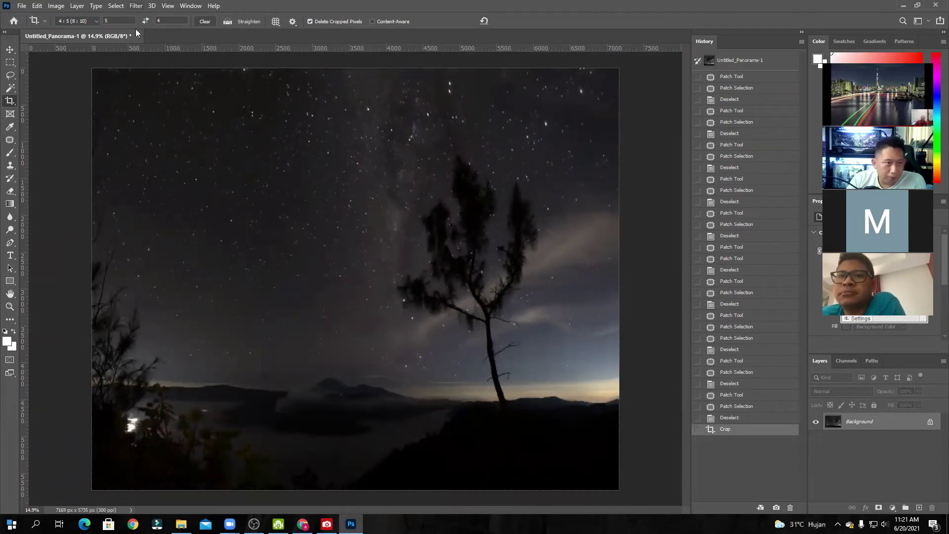
Step: Open the Camera Raw Filter and set Exposure to +1.40, Shadows to +88, Whites to +17 and Highlights to +33
click(135, 5)
click(187, 78)
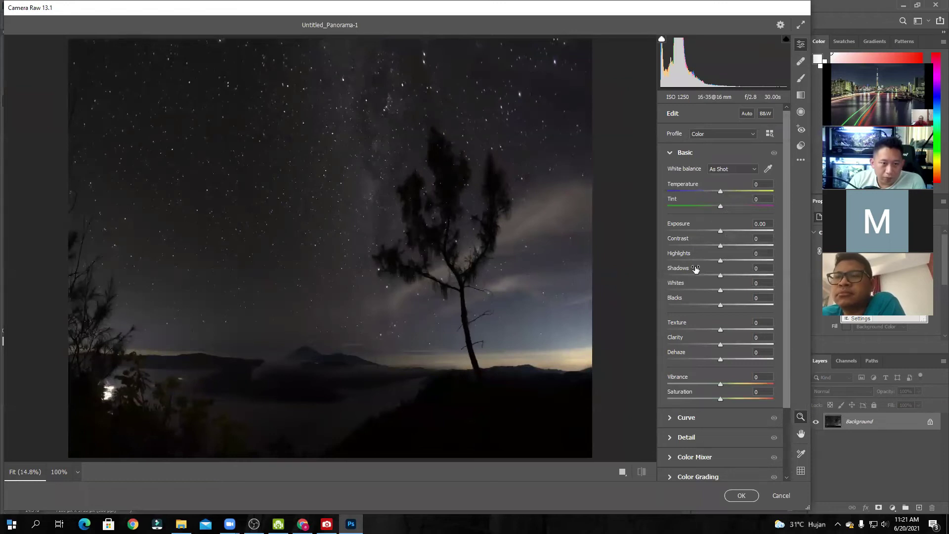
drag(722, 233, 737, 236)
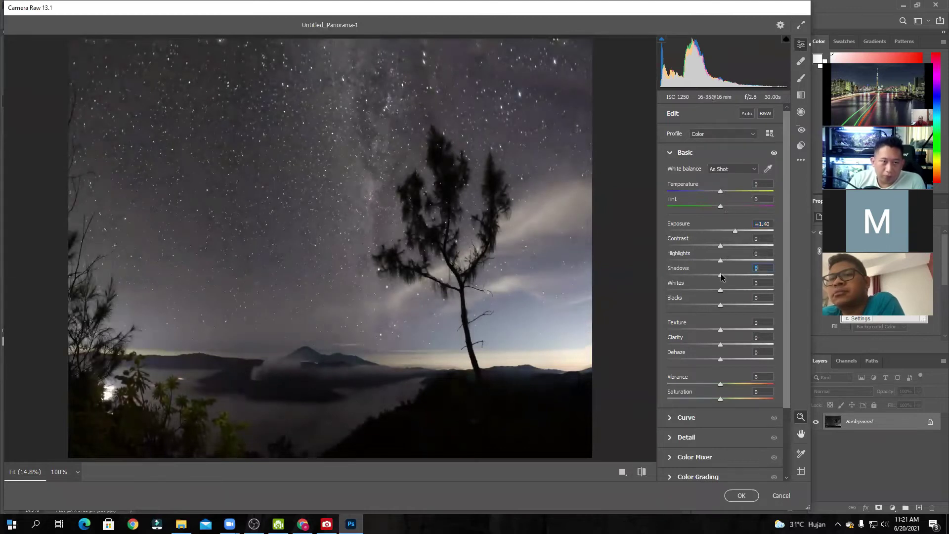
drag(721, 275, 767, 276)
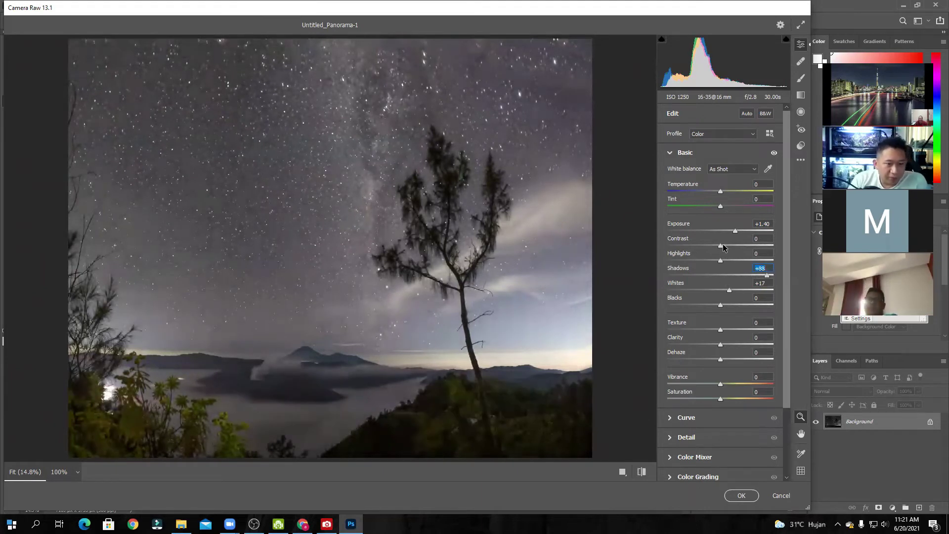
drag(720, 260, 741, 267)
Step: Set Clarity to +31, Texture to +16 and Dehaze to +12
drag(721, 345, 792, 352)
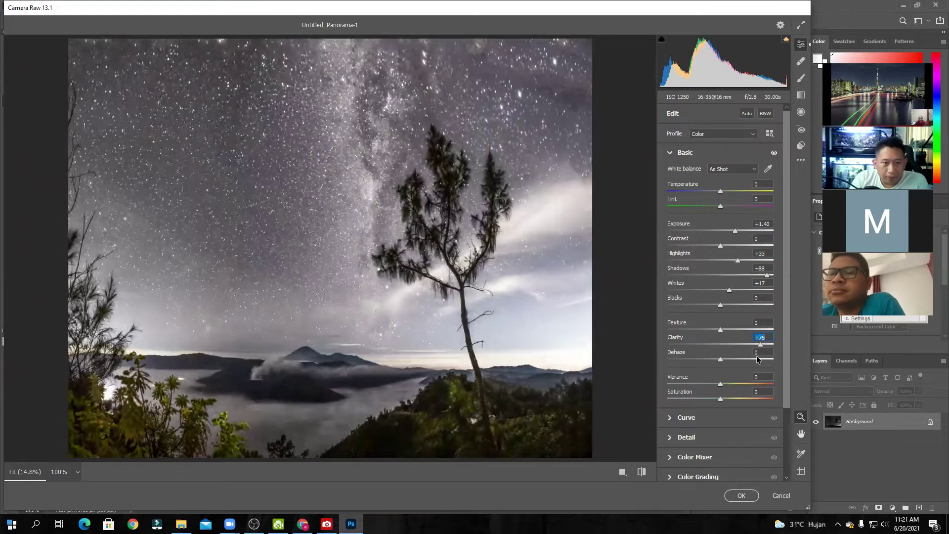
drag(802, 358, 736, 332)
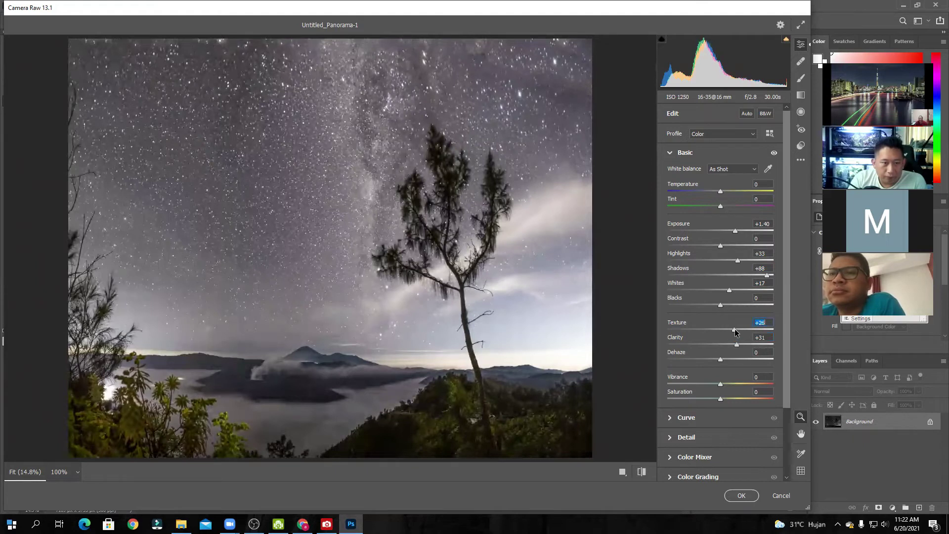
click(732, 359)
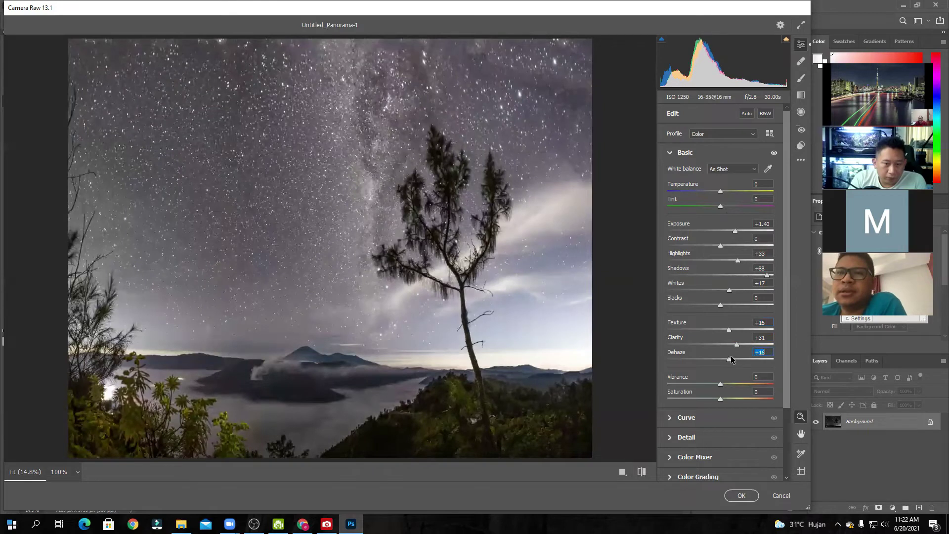
drag(729, 361, 712, 384)
Step: Try Vibrance at +100, and bring it back down to +1
click(733, 384)
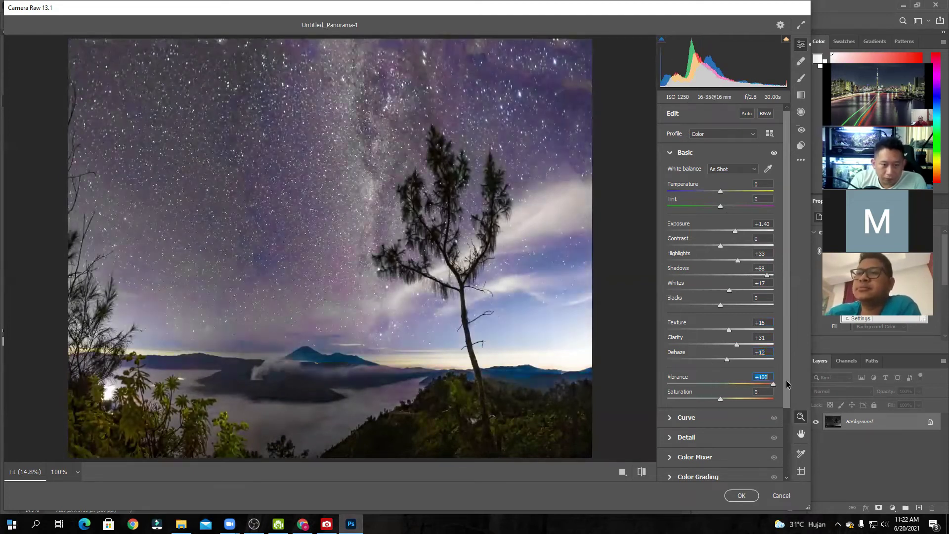
click(717, 382)
drag(729, 383, 720, 383)
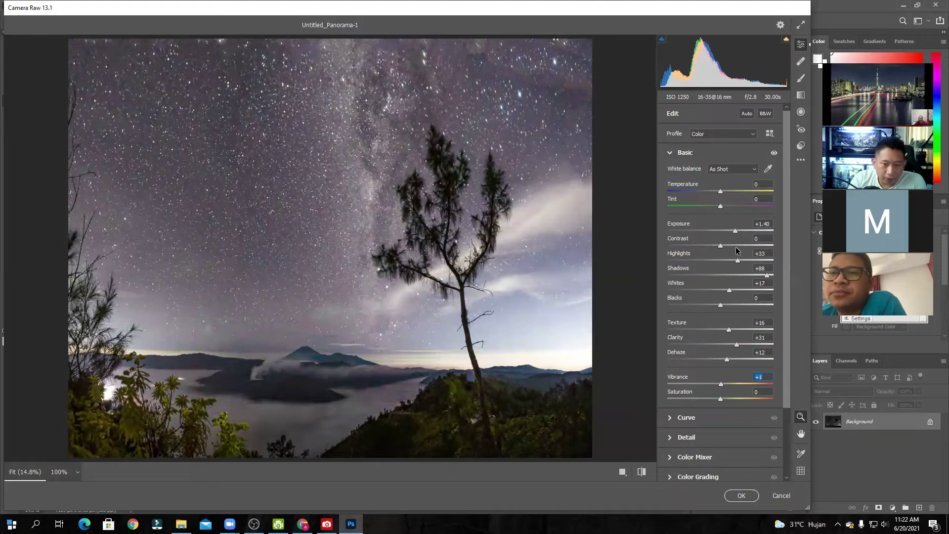
Step: Set Contrast to +4, Texture to +20 and Shadows to +84, and apply the Camera Raw adjustments
mouse_move(721, 247)
mouse_down()
mouse_move(735, 248)
mouse_move(716, 251)
mouse_move(735, 233)
mouse_up()
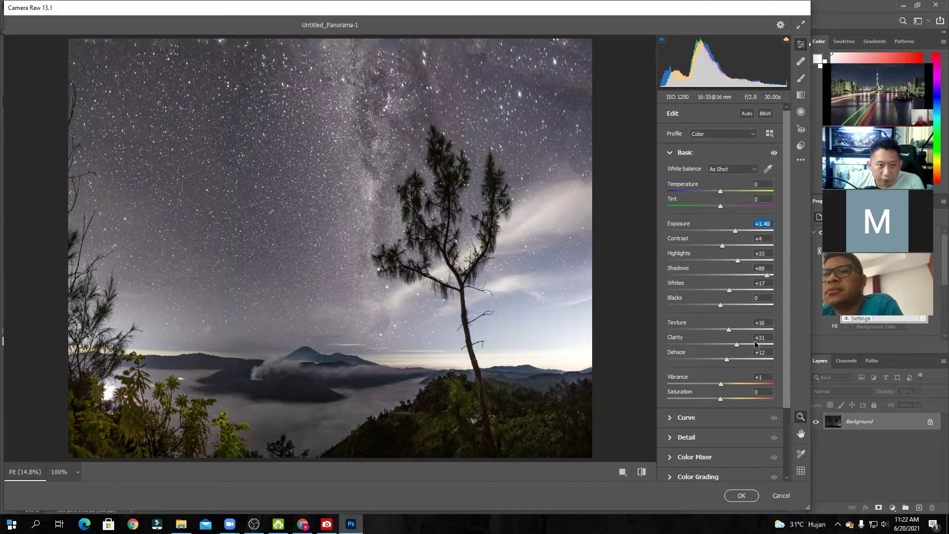
drag(729, 333, 732, 333)
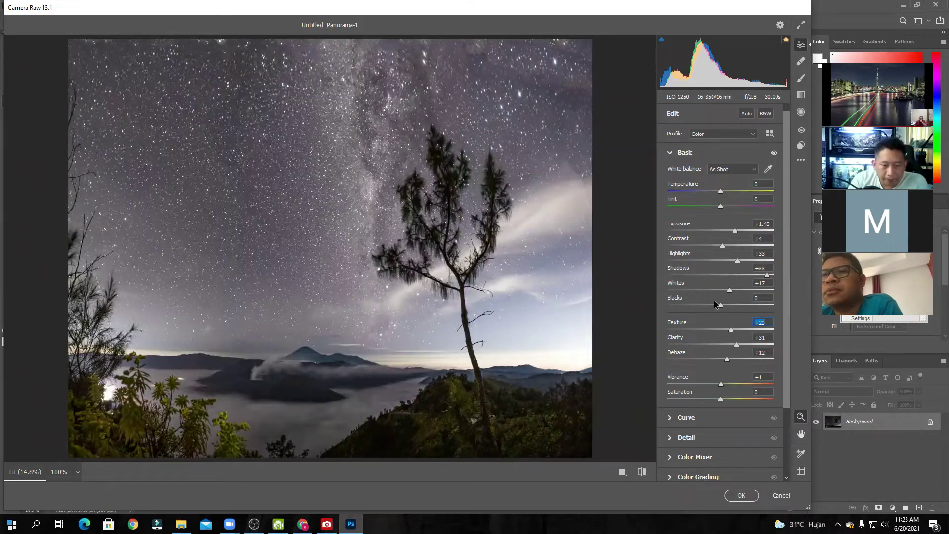
drag(778, 278, 762, 266)
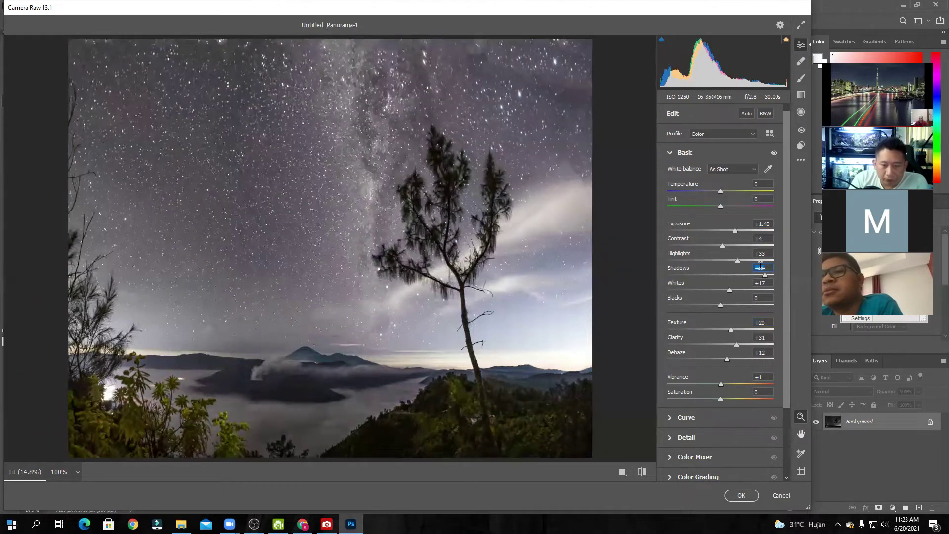
click(741, 495)
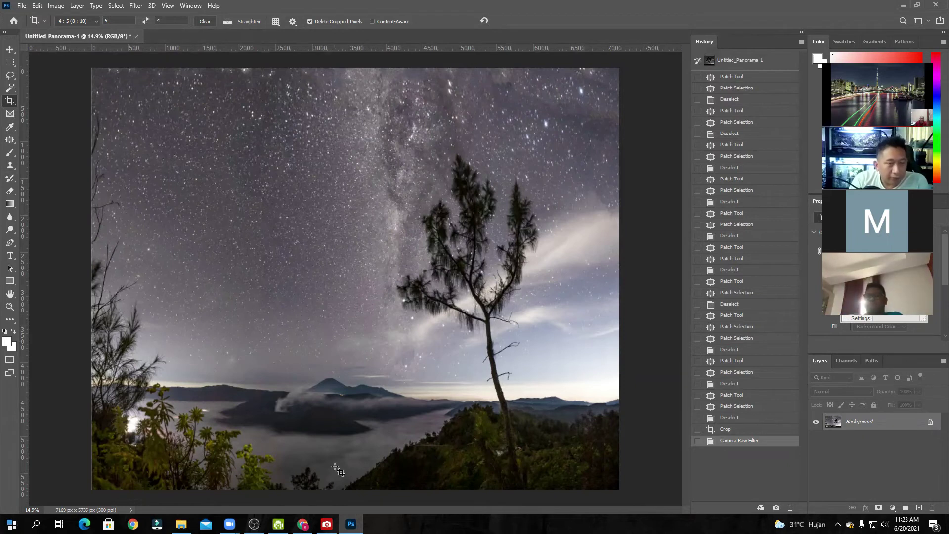
Step: Open the Topaz DeNoise 6 filter for the panorama and preview the misty valley below the mountains
key(ctrl+plus)
key(ctrl+plus)
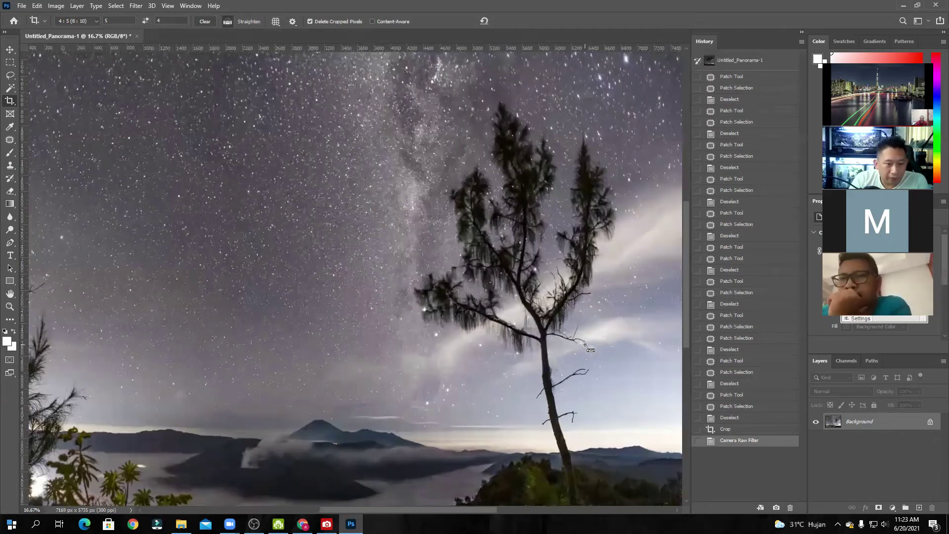
key(ctrl+plus)
key(ctrl+plus)
drag(688, 246, 685, 369)
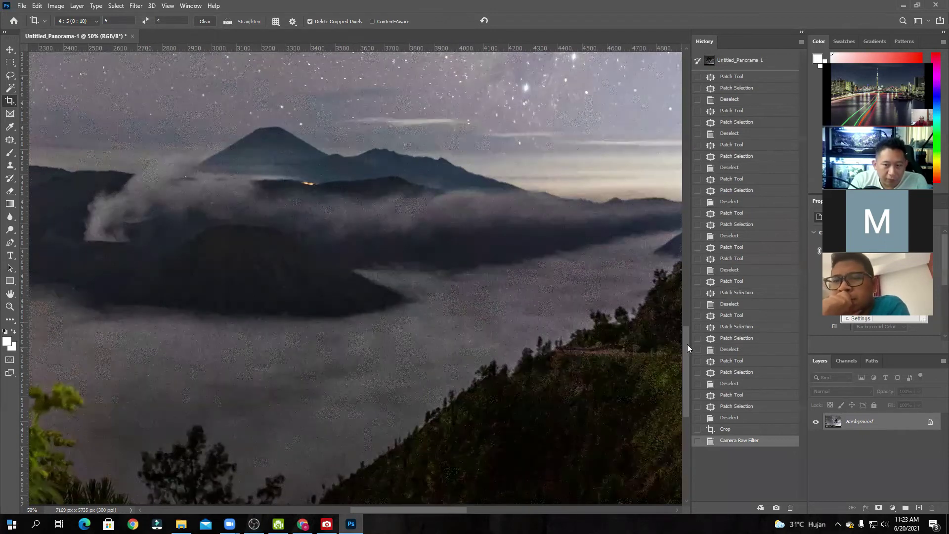
drag(685, 333, 686, 361)
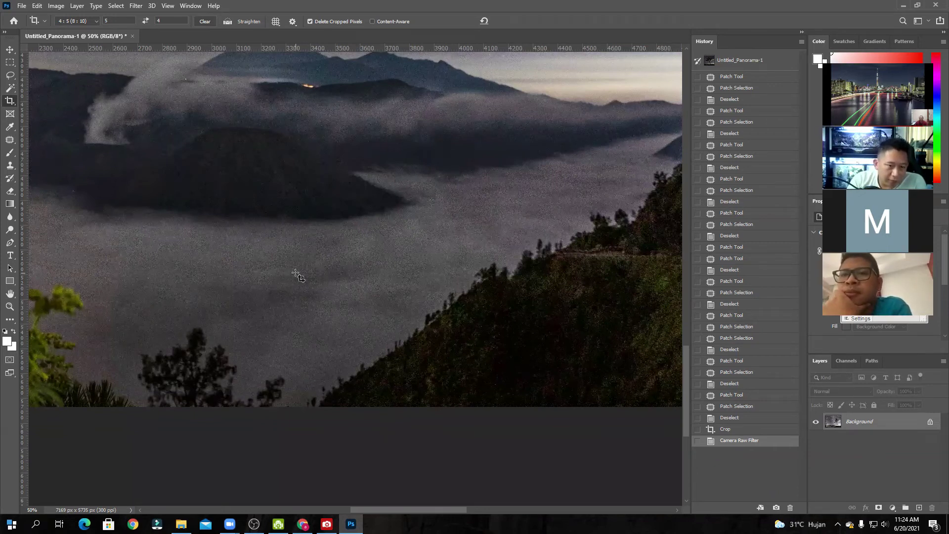
click(133, 7)
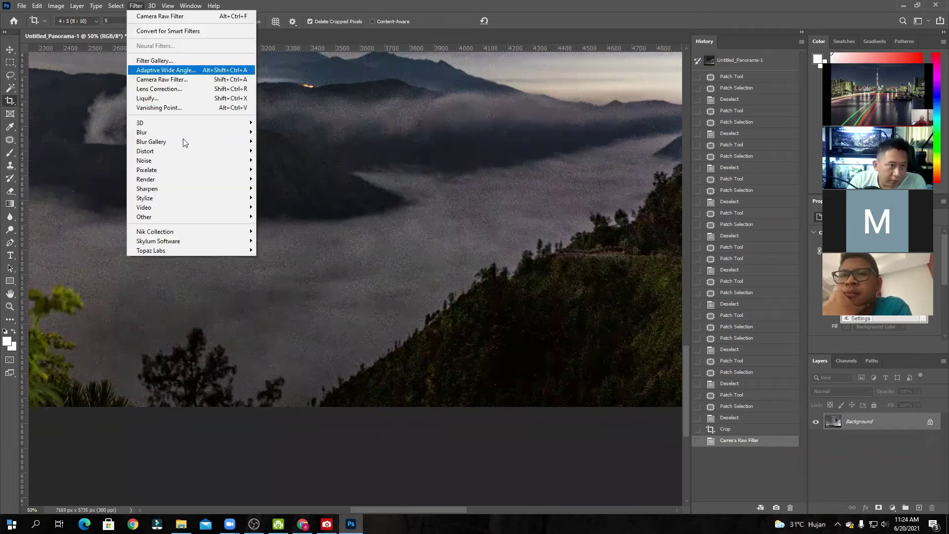
mouse_move(208, 254)
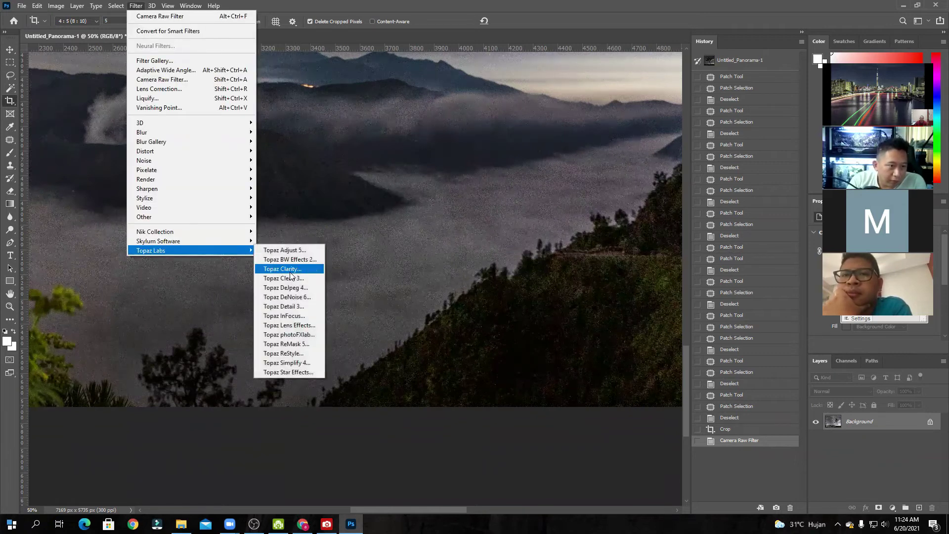
click(296, 298)
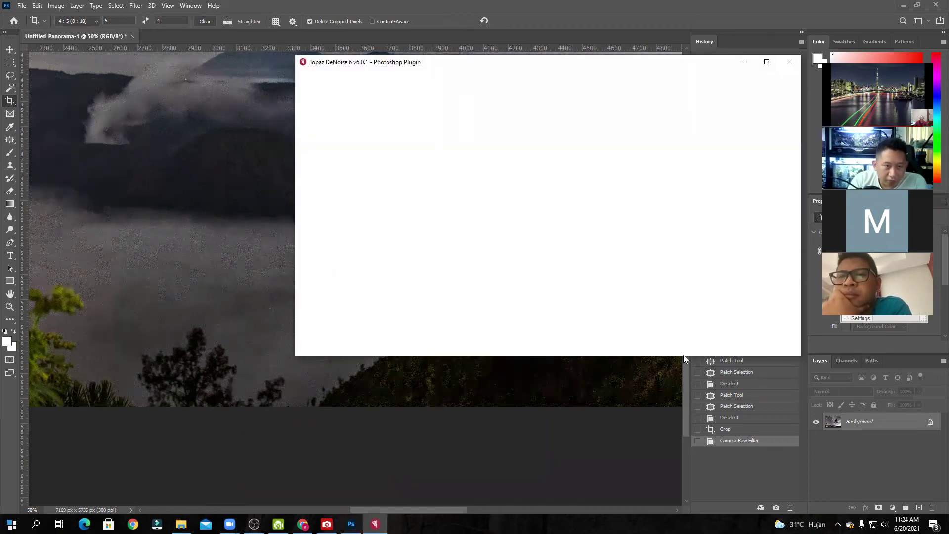
drag(574, 177, 500, 209)
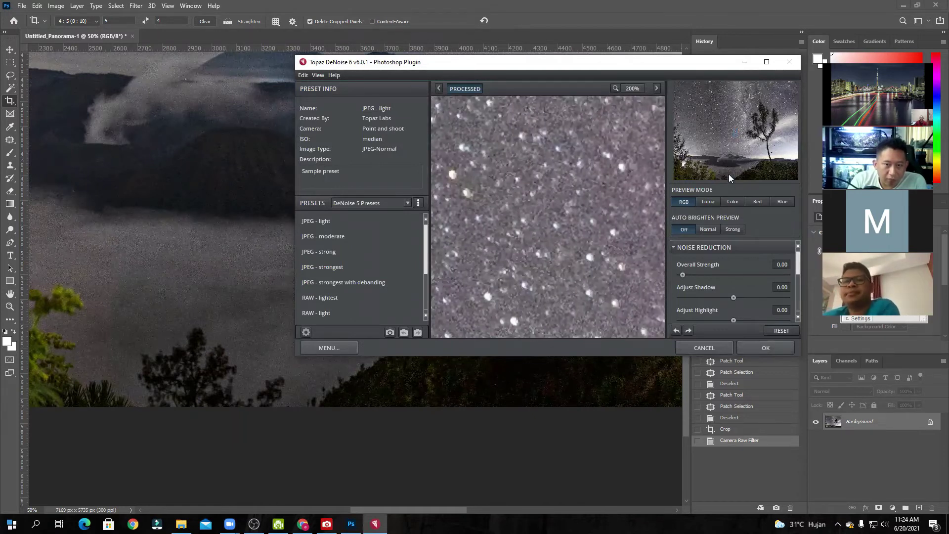
drag(734, 138, 727, 170)
Step: Try the JPEG light, moderate and strong noise-reduction presets, and apply JPEG - strongest to the panorama
click(344, 221)
click(334, 237)
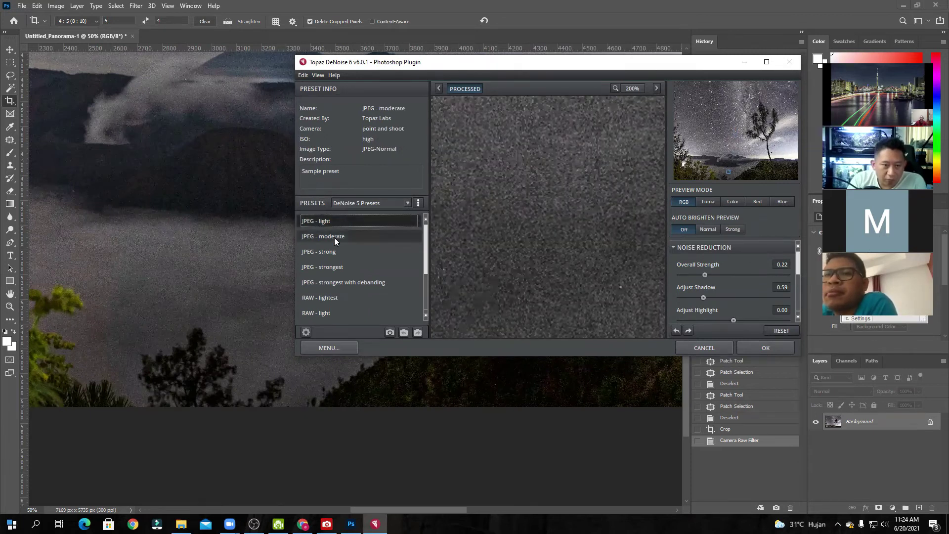
click(345, 251)
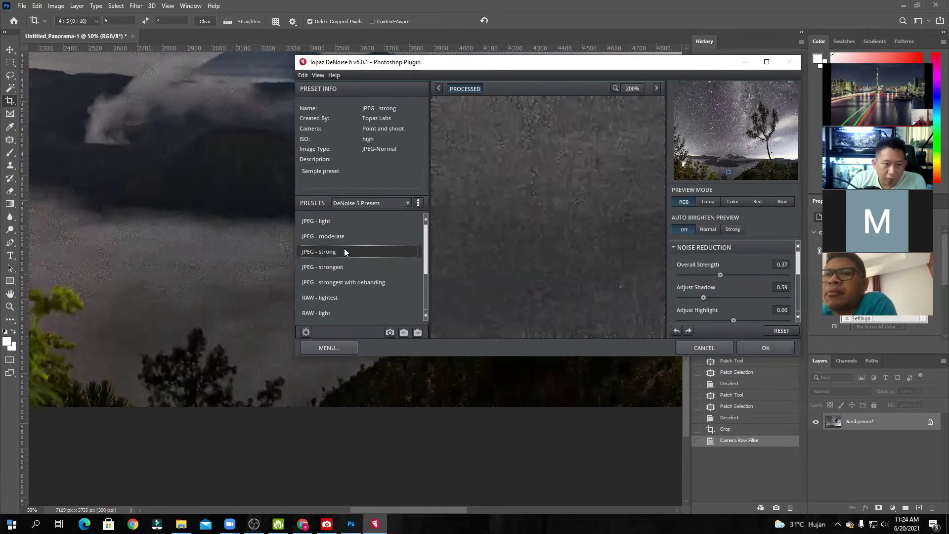
click(345, 267)
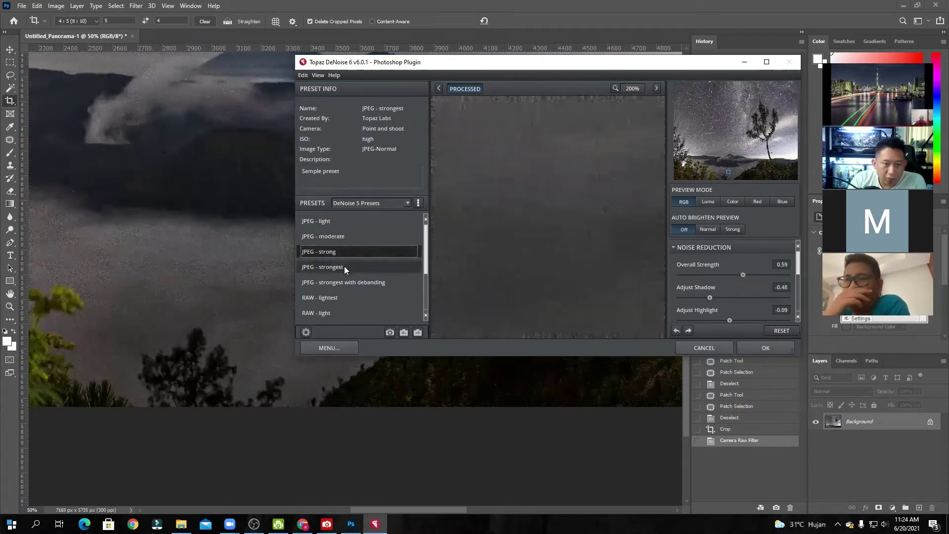
click(764, 346)
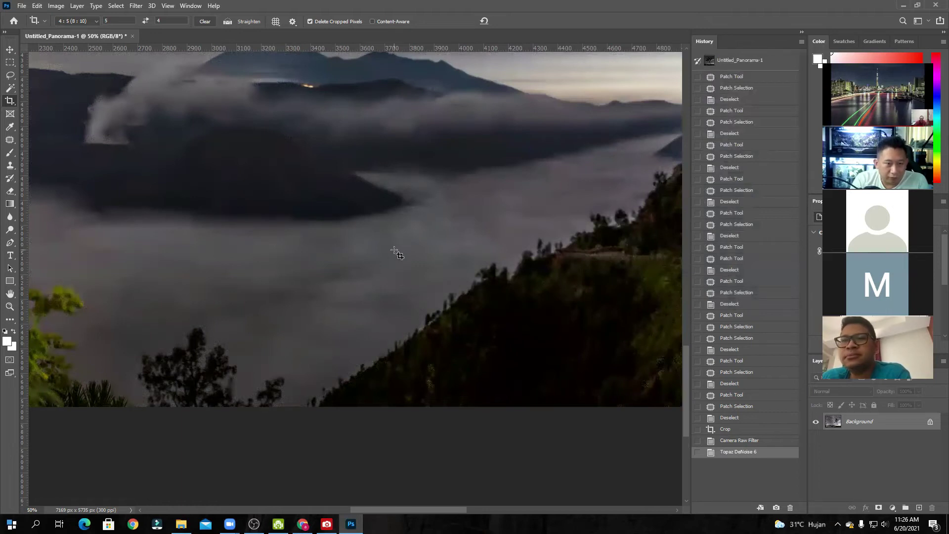
Step: Examine the denoised panorama in full and up close, checking the starry sky, mountains, misty valley and dark hillside
key(ctrl+minus)
key(ctrl+minus)
key(ctrl+minus)
key(ctrl+minus)
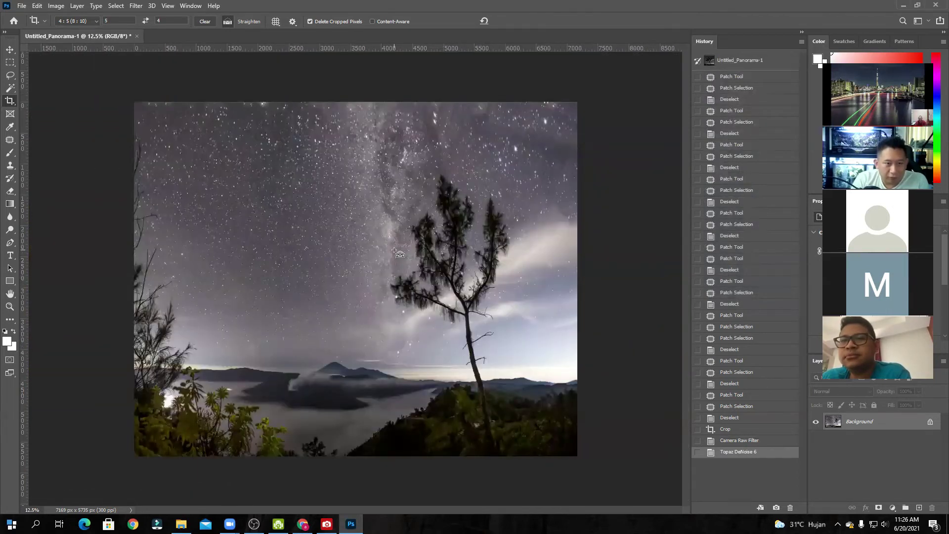
key(ctrl+minus)
key(ctrl+plus)
key(ctrl+plus)
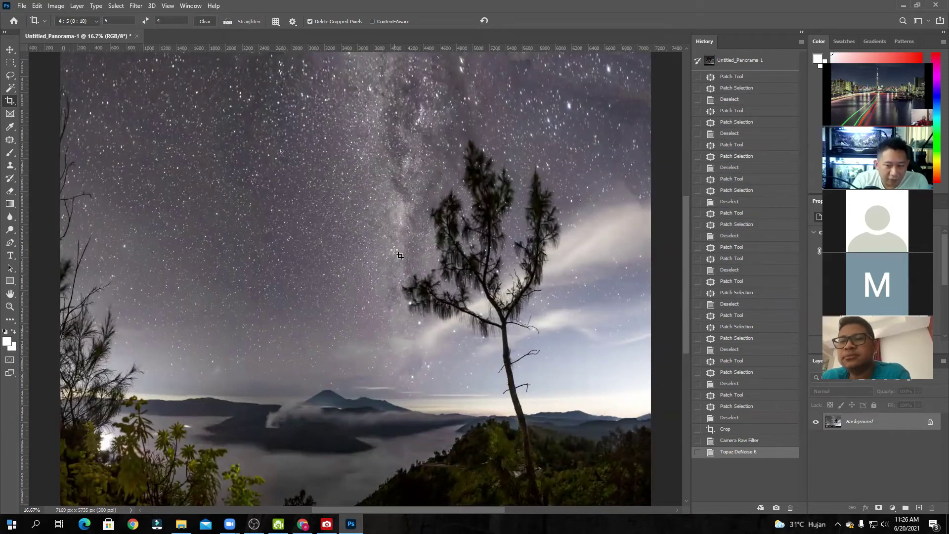
key(ctrl+plus)
key(ctrl+plus)
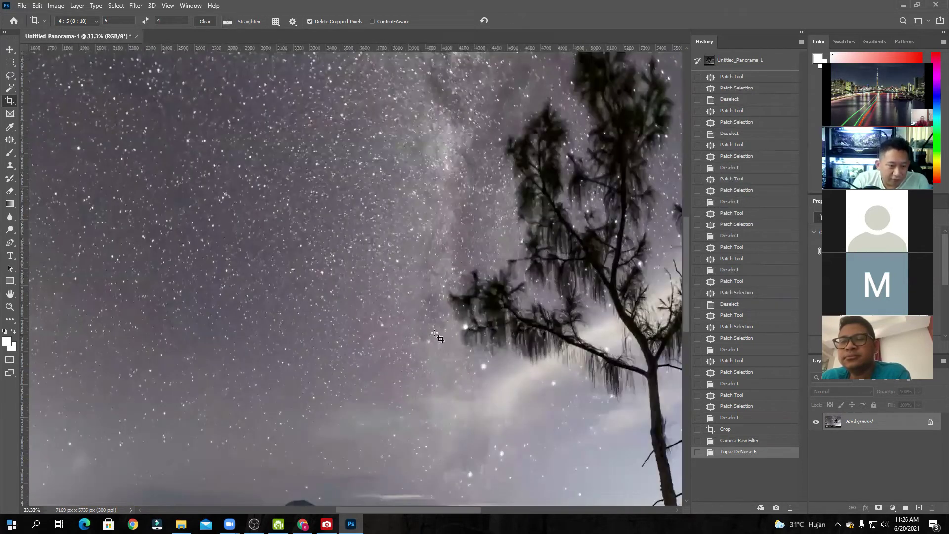
drag(687, 258, 672, 360)
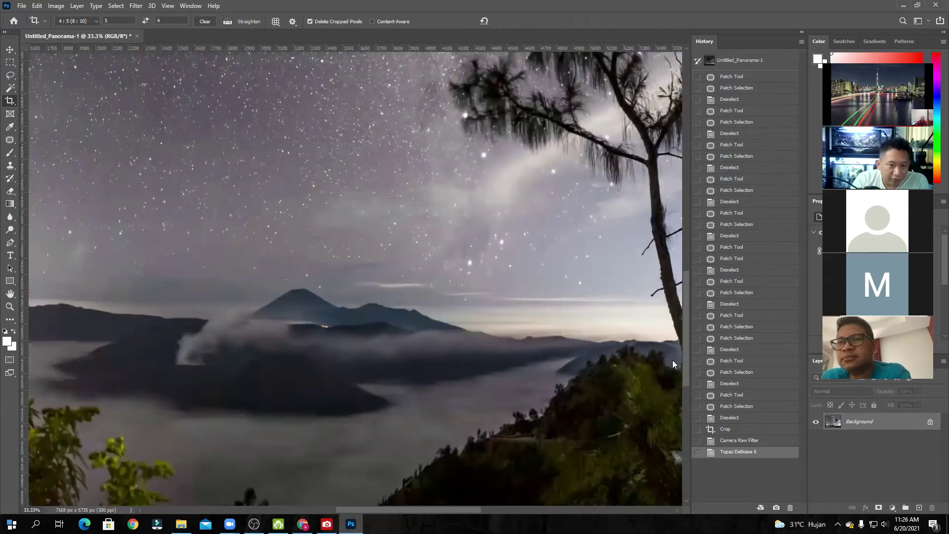
scroll(673, 365, down, 5)
key(ctrl+plus)
key(ctrl+plus)
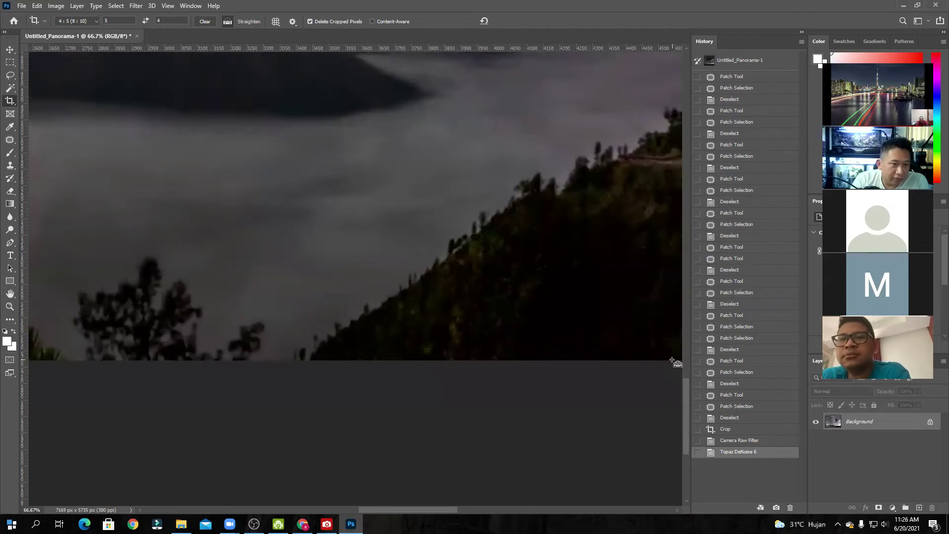
key(ctrl+minus)
key(ctrl+minus)
key(ctrl+minus)
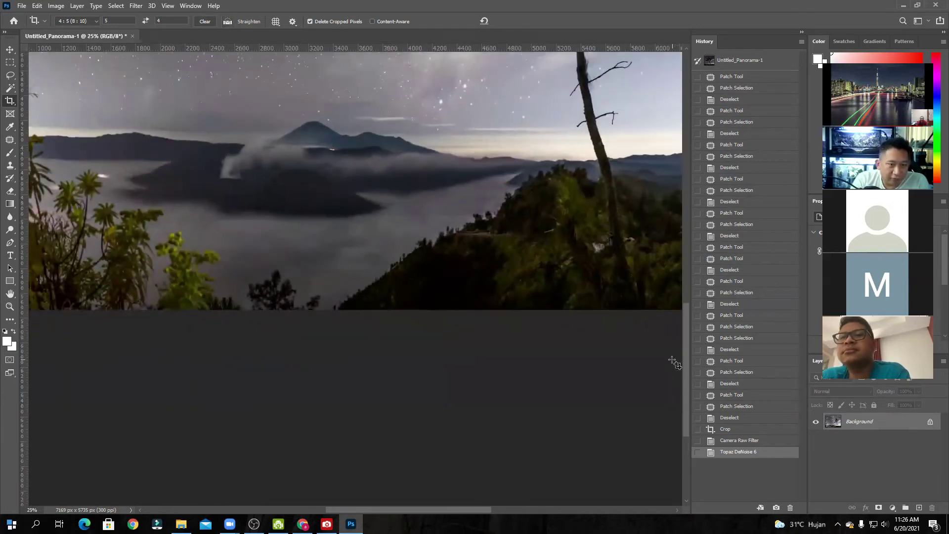
key(ctrl+plus)
key(ctrl+minus)
key(ctrl+minus)
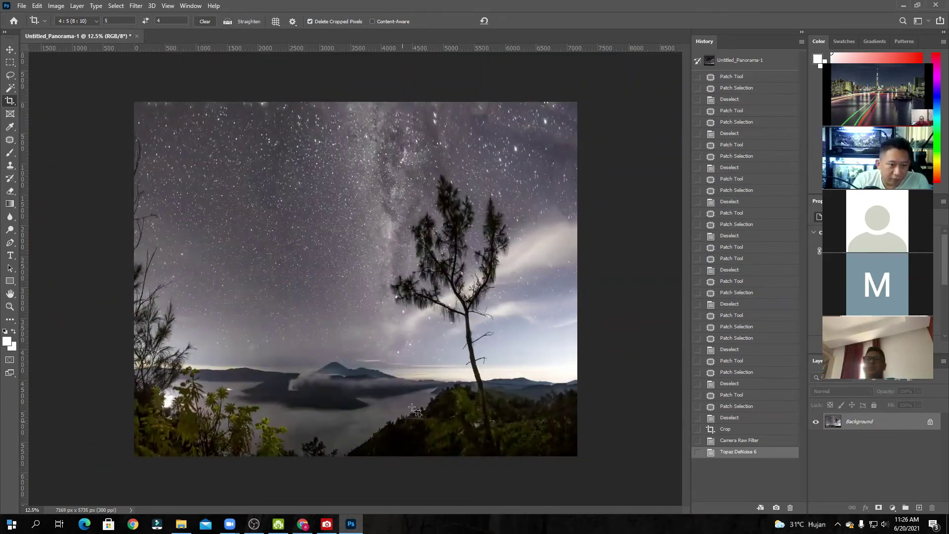
click(138, 6)
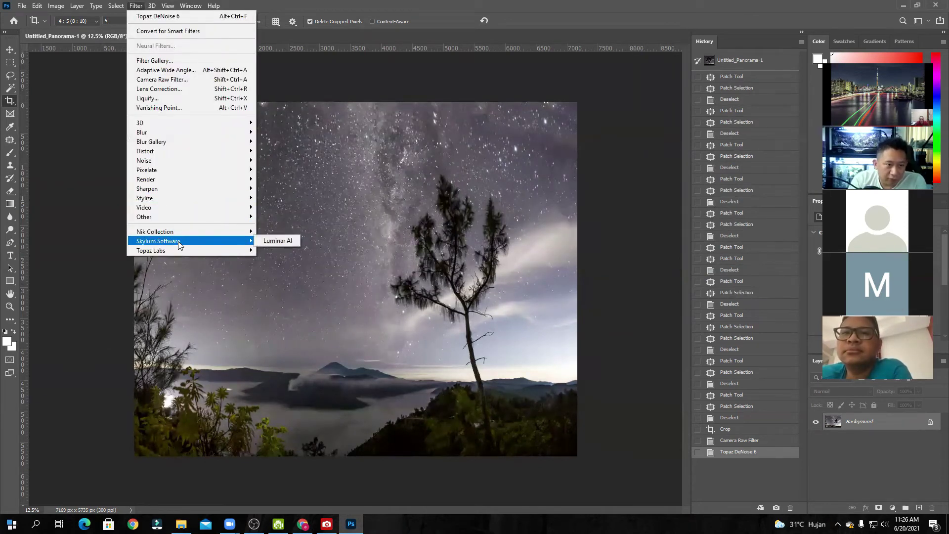
mouse_move(192, 236)
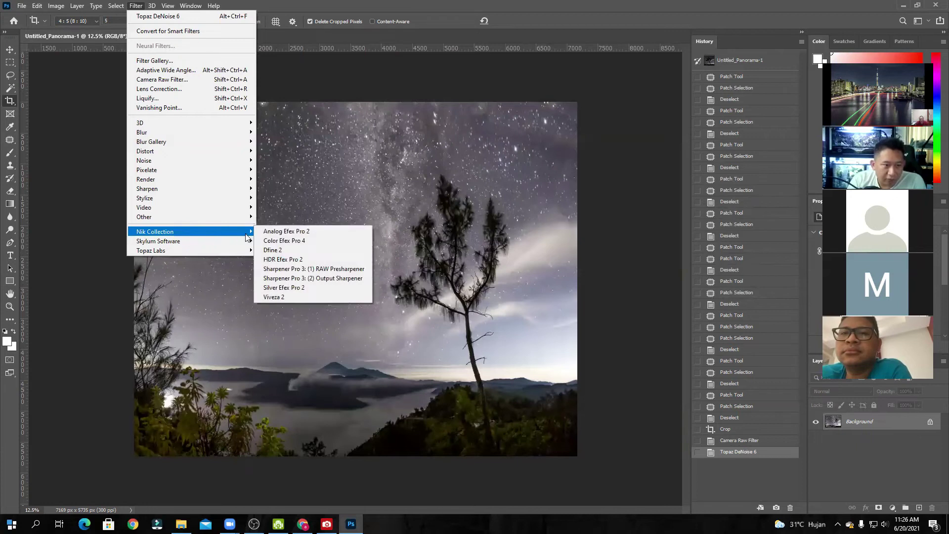
click(295, 251)
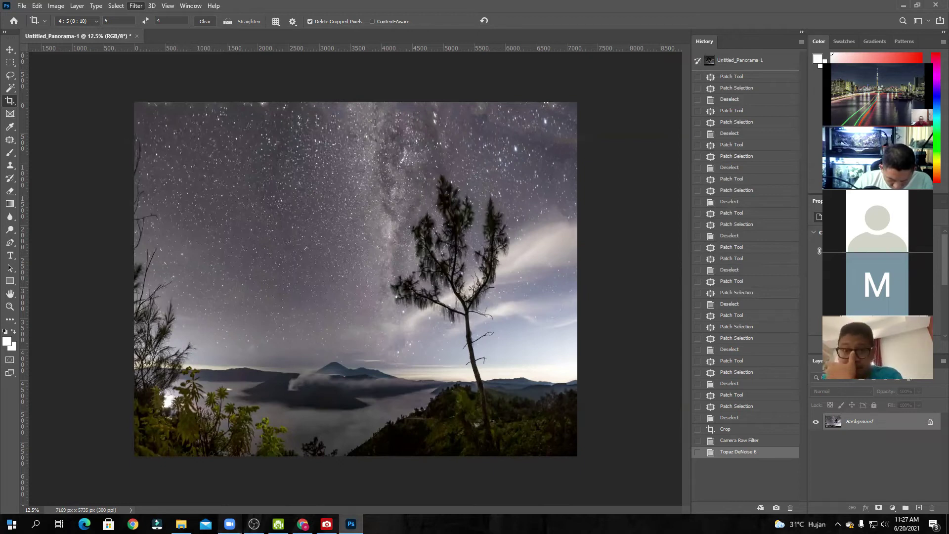
mouse_move(230, 523)
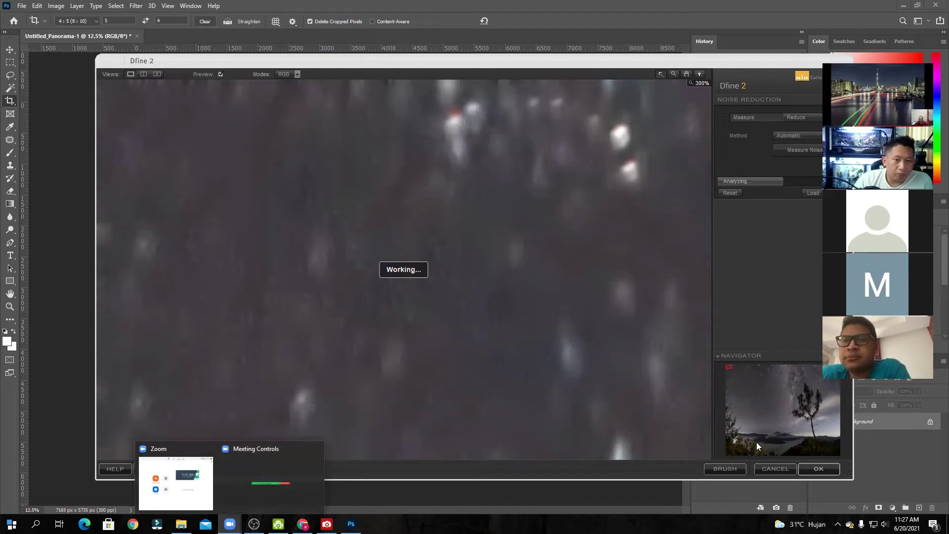
click(774, 469)
Step: Apply Auto Tone, Auto Contrast and Auto Color to the panorama
click(57, 6)
click(75, 47)
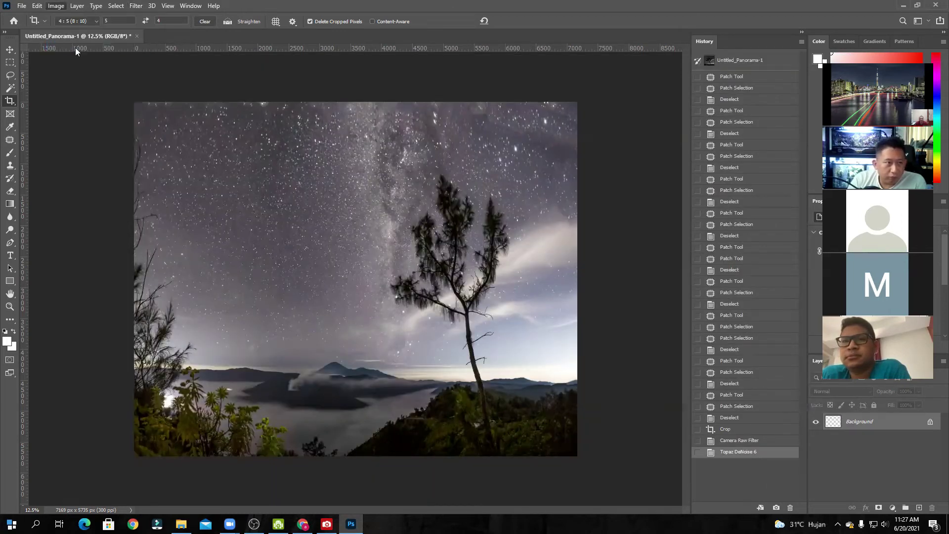
click(56, 5)
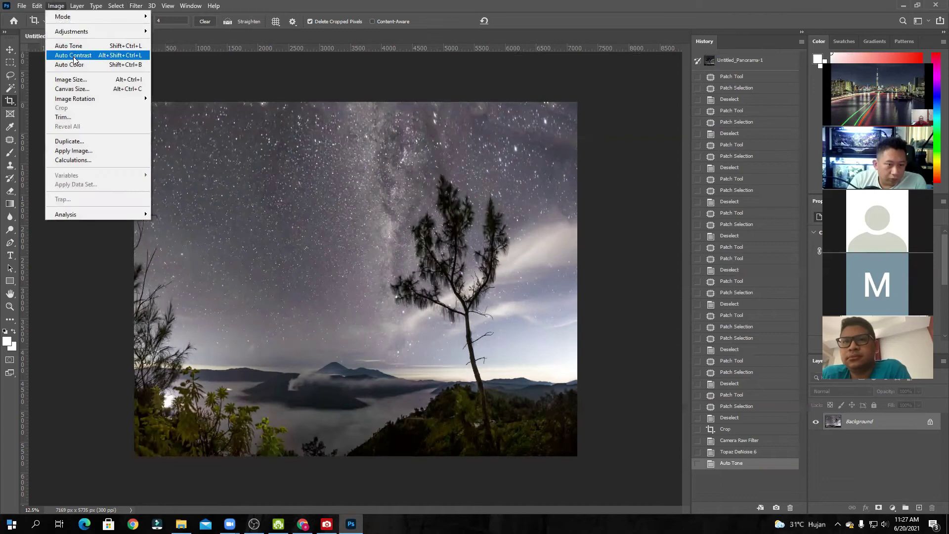
click(75, 57)
click(58, 6)
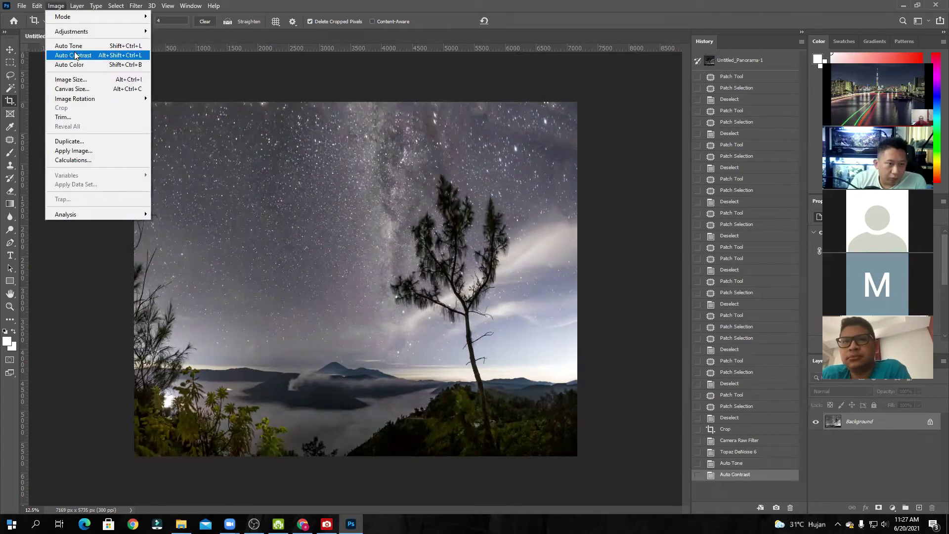
click(76, 65)
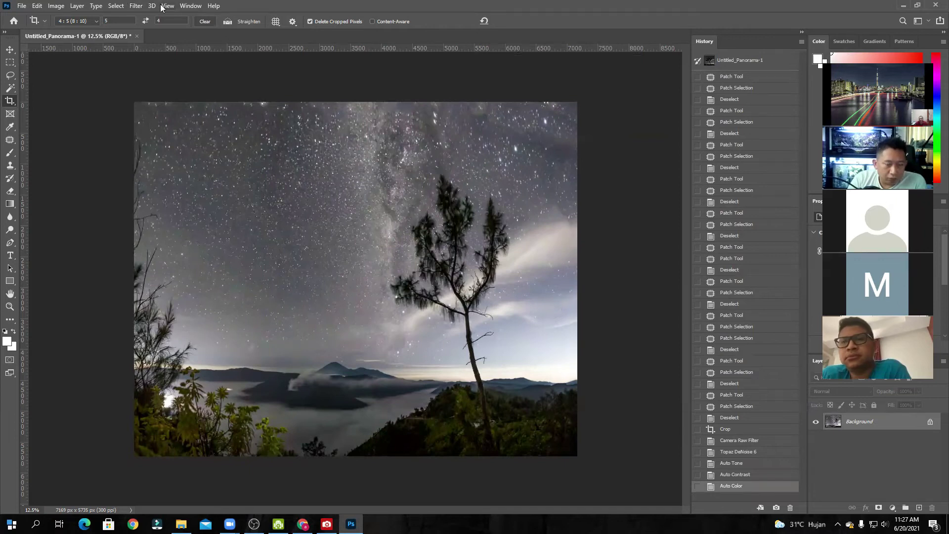
Step: Open the Nik Collection filter Color Efex Pro 4 and choose its Detail Extractor effect
click(135, 5)
mouse_move(148, 6)
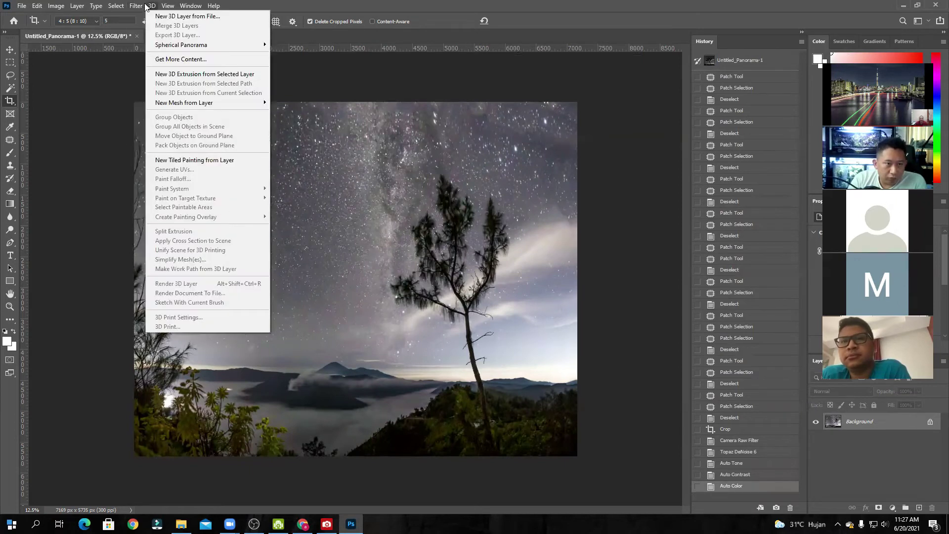
mouse_move(171, 232)
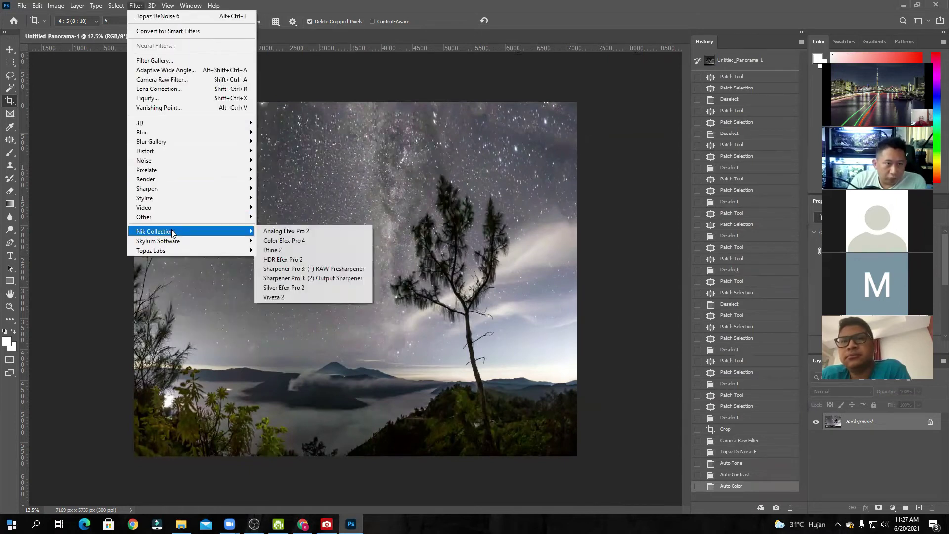
click(284, 241)
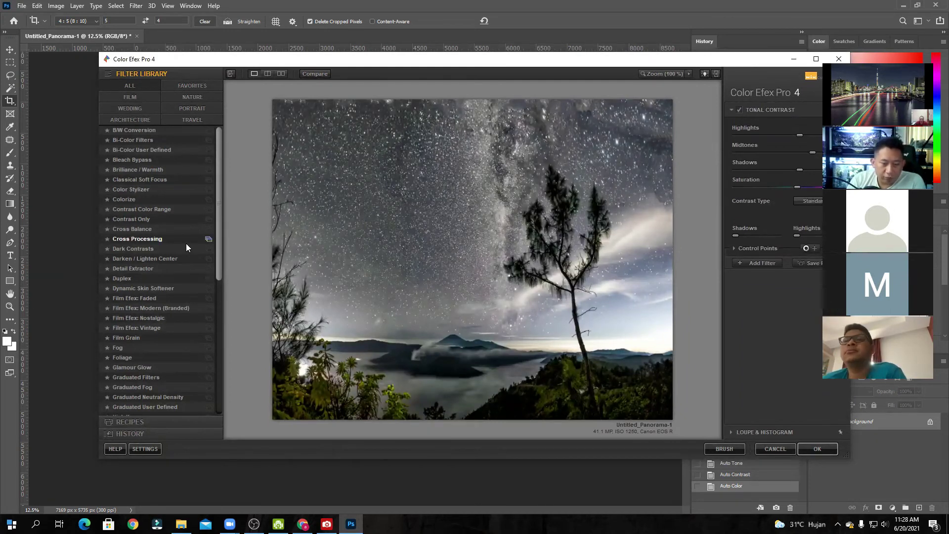
click(141, 268)
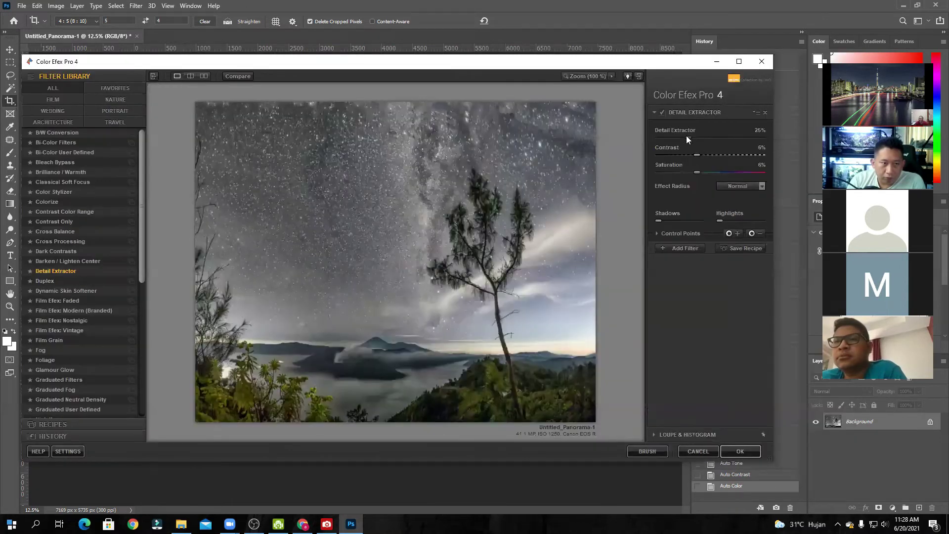
Step: Set Contrast to 13% and, after trying 10% and 45%, Detail Extractor to 15%, and compare the effect with the original
drag(686, 135, 667, 135)
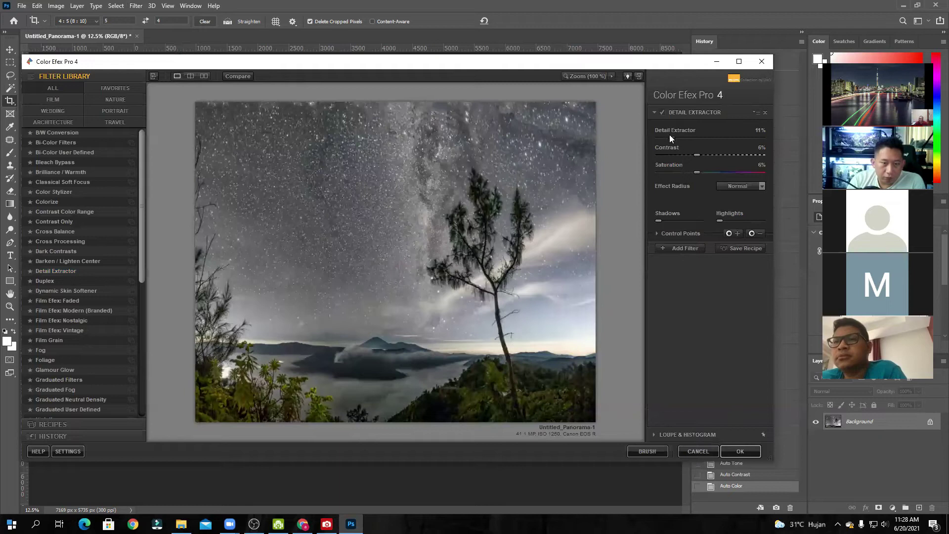
drag(667, 135, 701, 155)
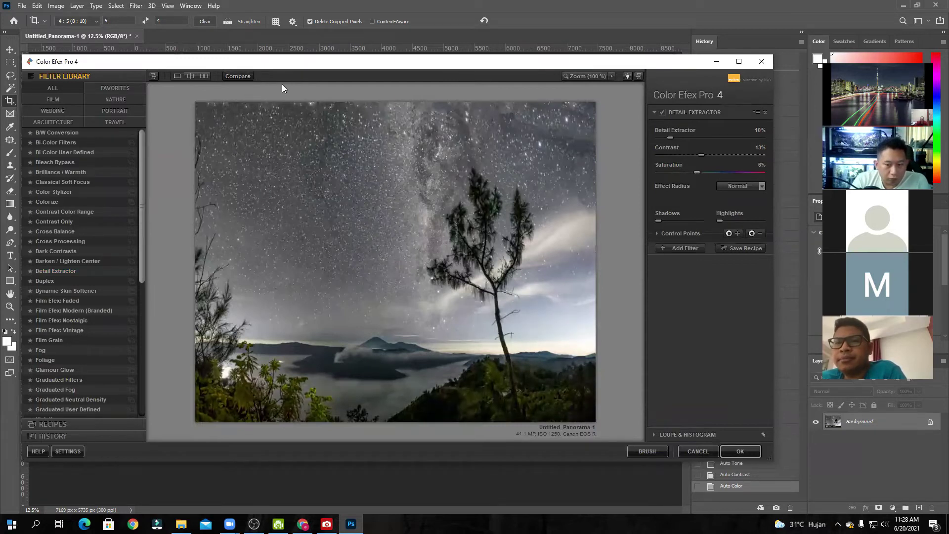
drag(670, 137, 713, 138)
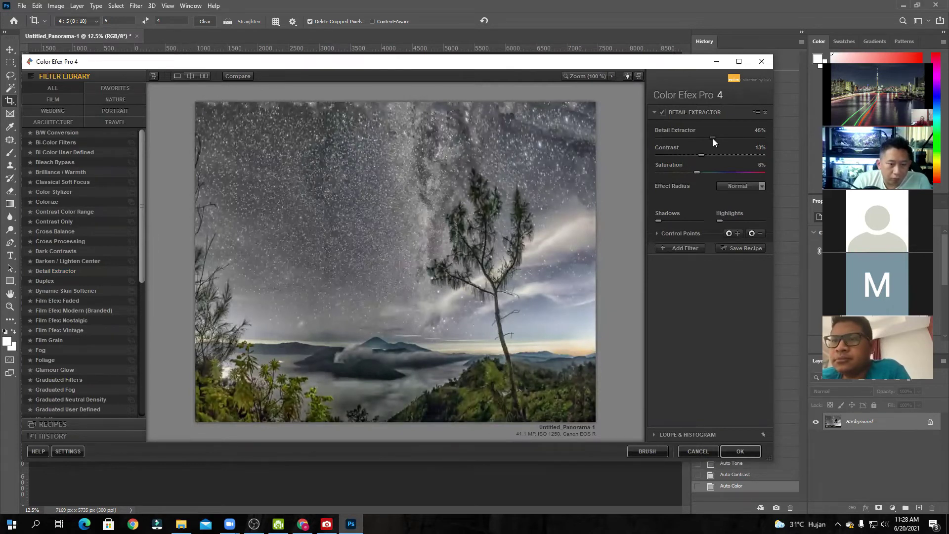
drag(713, 139, 675, 136)
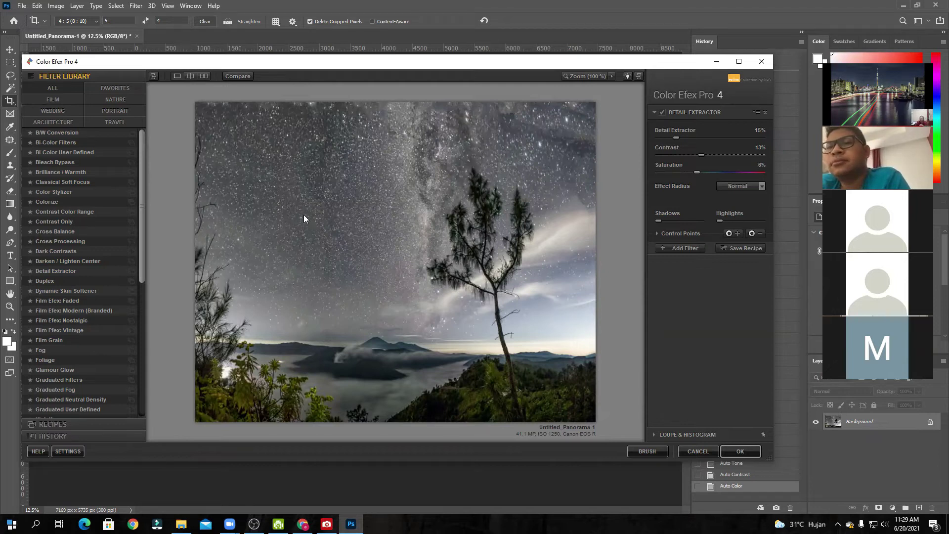
click(244, 78)
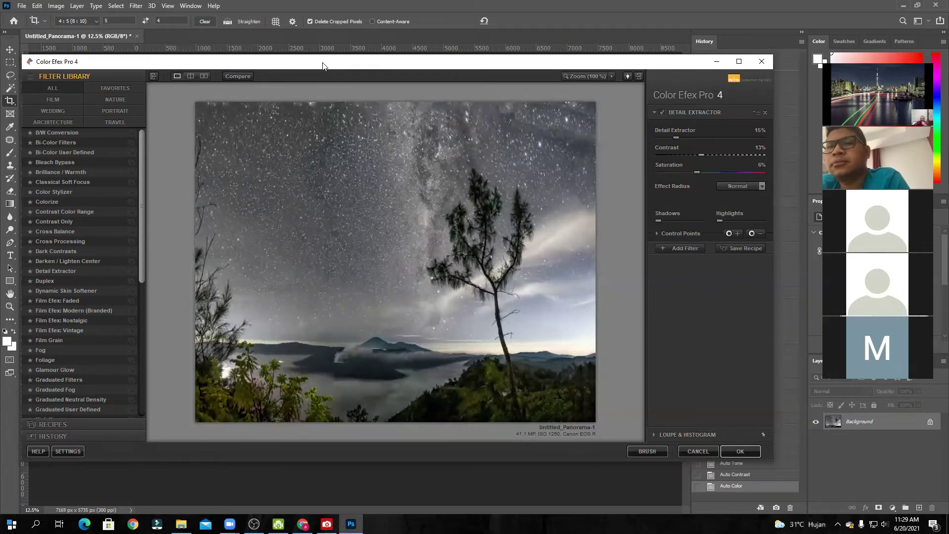
Step: Compare the Detail Extractor effect with the original panorama and apply the filter
drag(322, 65, 370, 128)
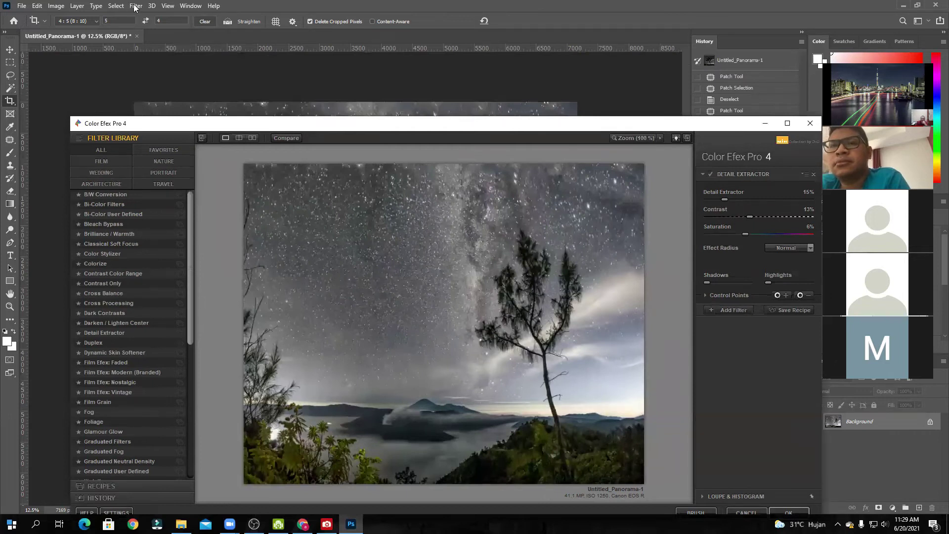
click(548, 127)
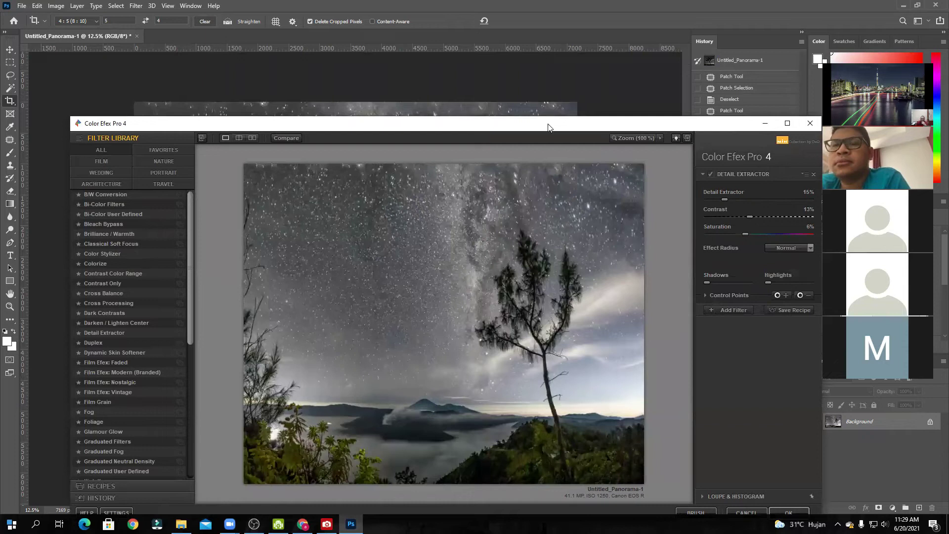
drag(548, 127, 540, 74)
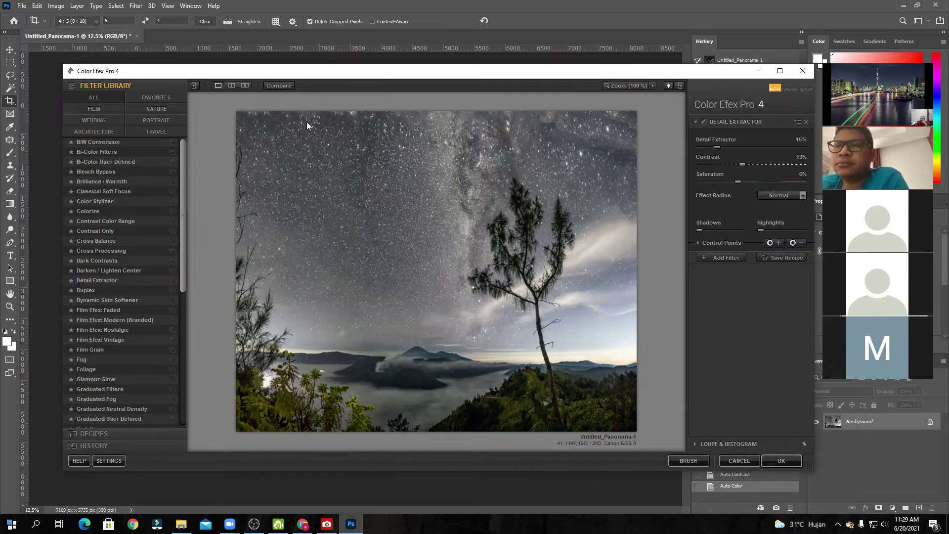
click(280, 86)
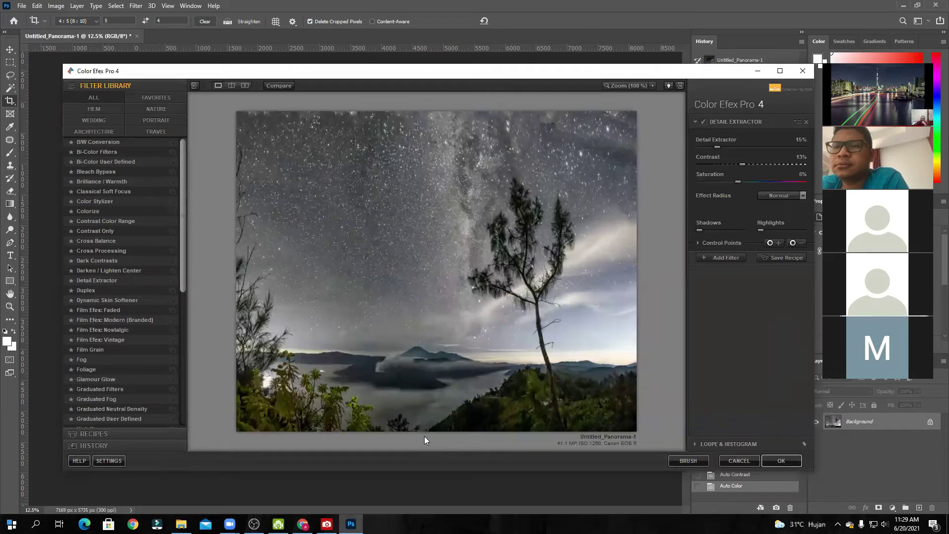
click(791, 461)
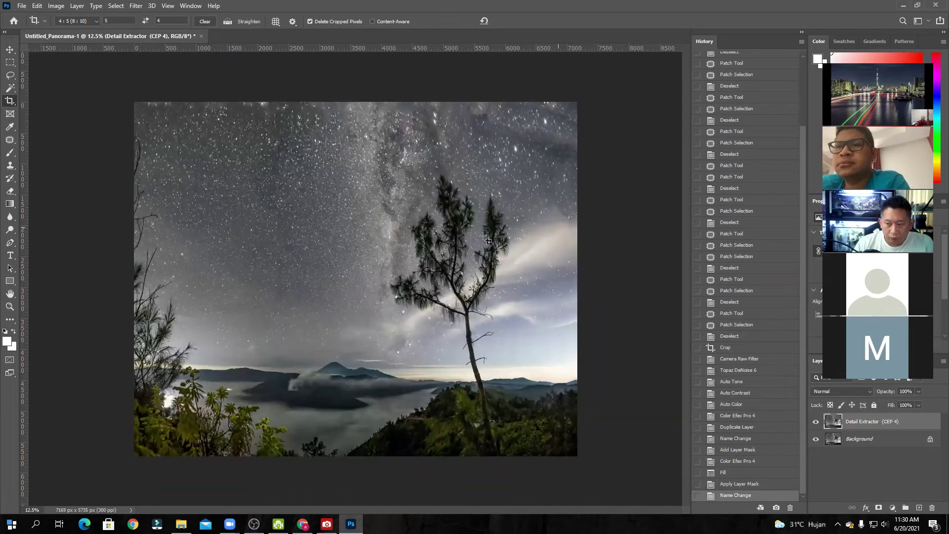
Step: Patch a small spot in the starry sky near the panorama's right edge with the Patch tool and clear the selection
click(10, 140)
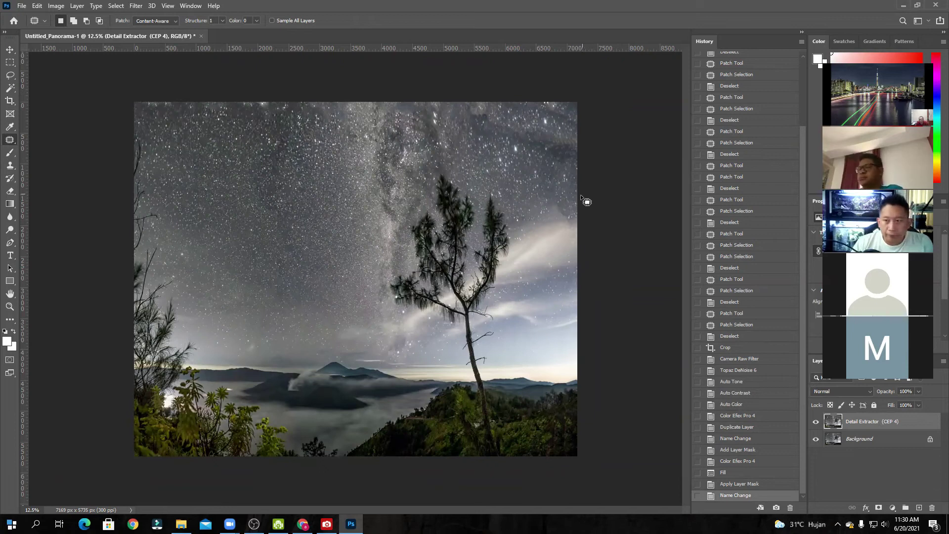
click(556, 212)
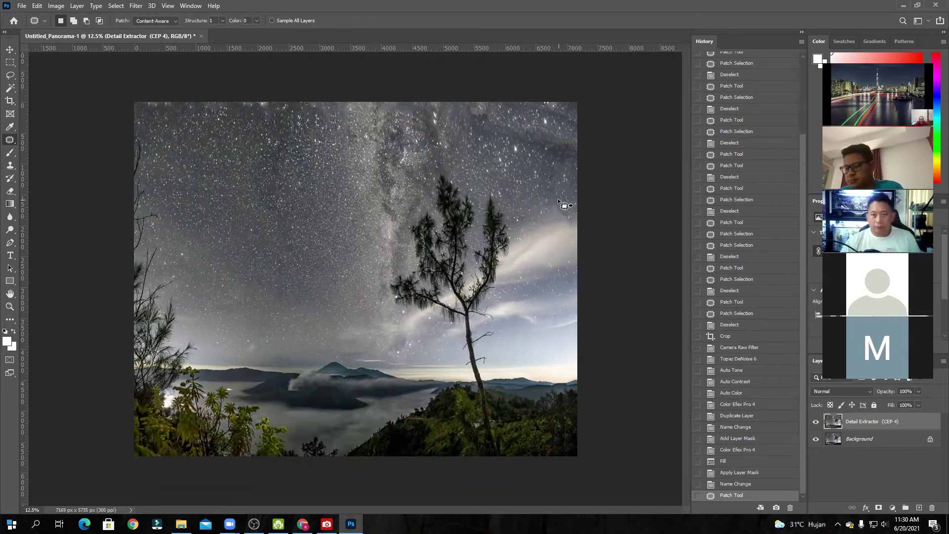
drag(565, 194, 569, 191)
key(ctrl+d)
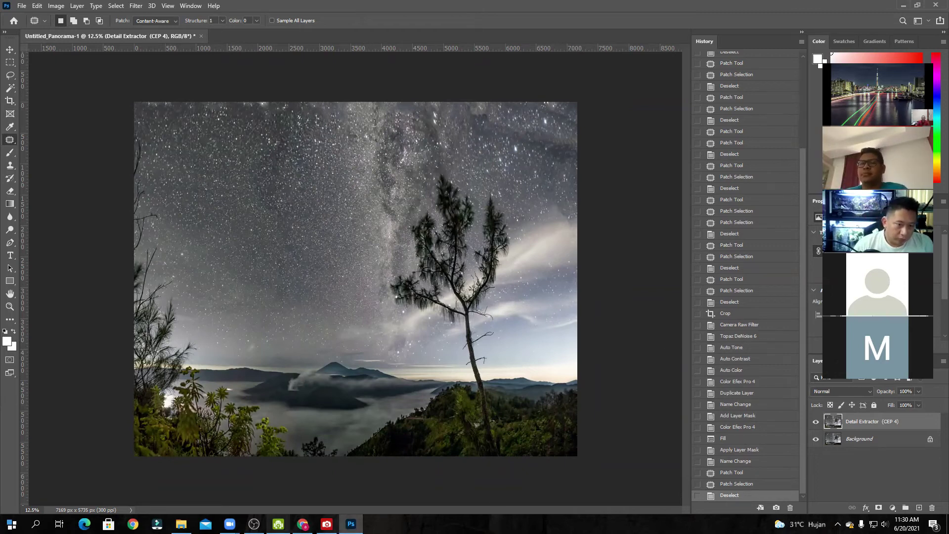
Step: Switch to File Explorer, go to the EDIT folder in CLCI JUNI 2021 and open BROMO WITH MILKYWAY1000 in ACDSee
click(327, 524)
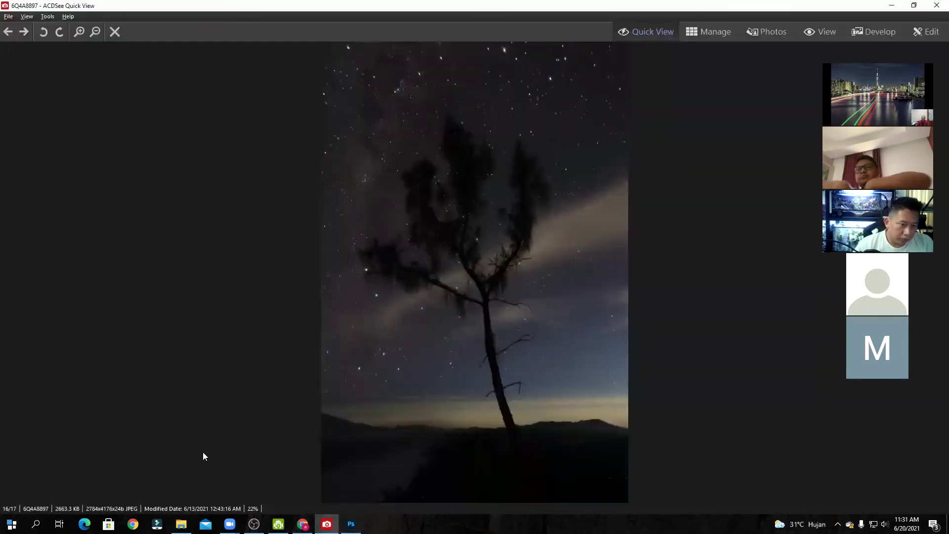
click(181, 524)
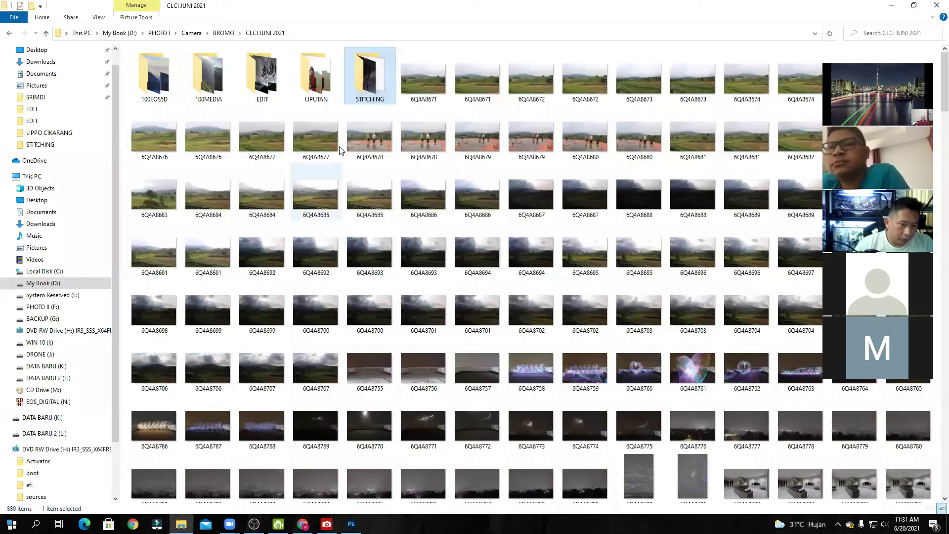
double_click(376, 87)
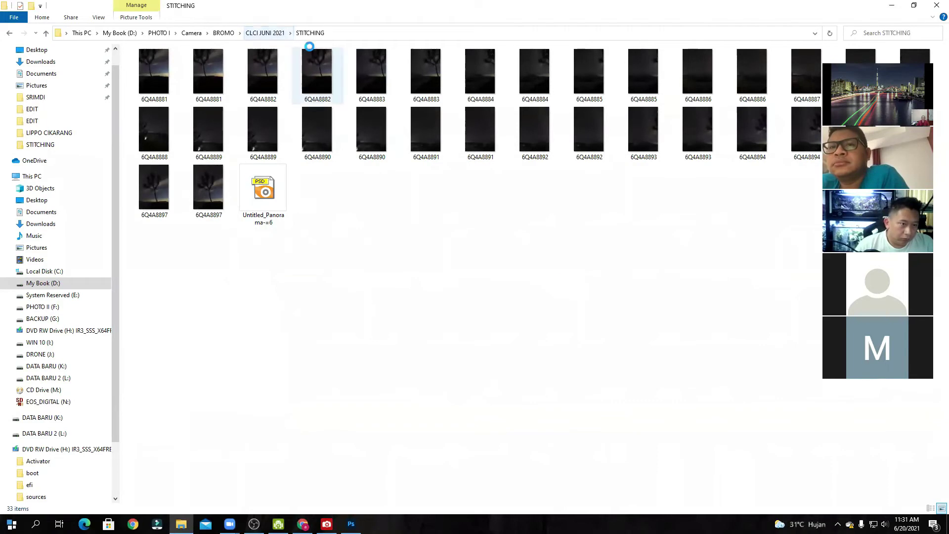
click(271, 33)
double_click(262, 82)
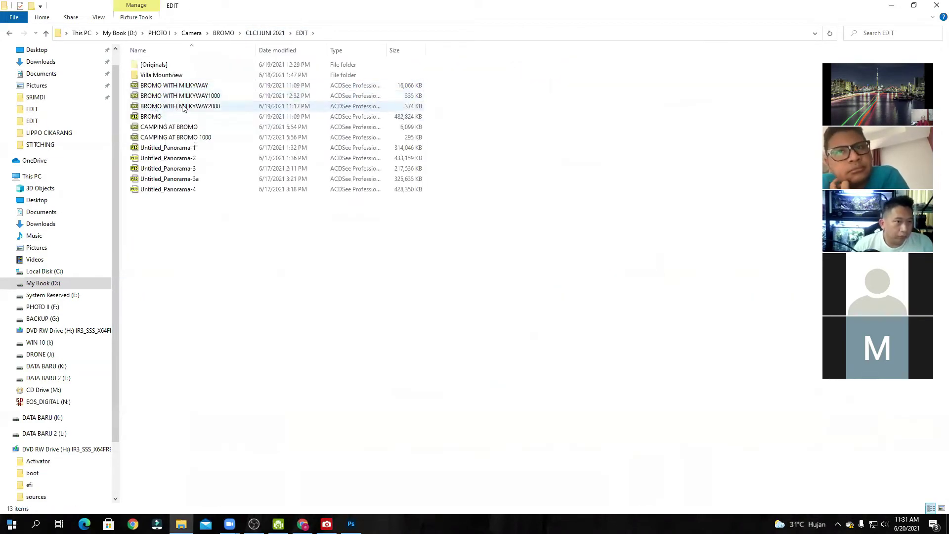
click(190, 97)
double_click(190, 98)
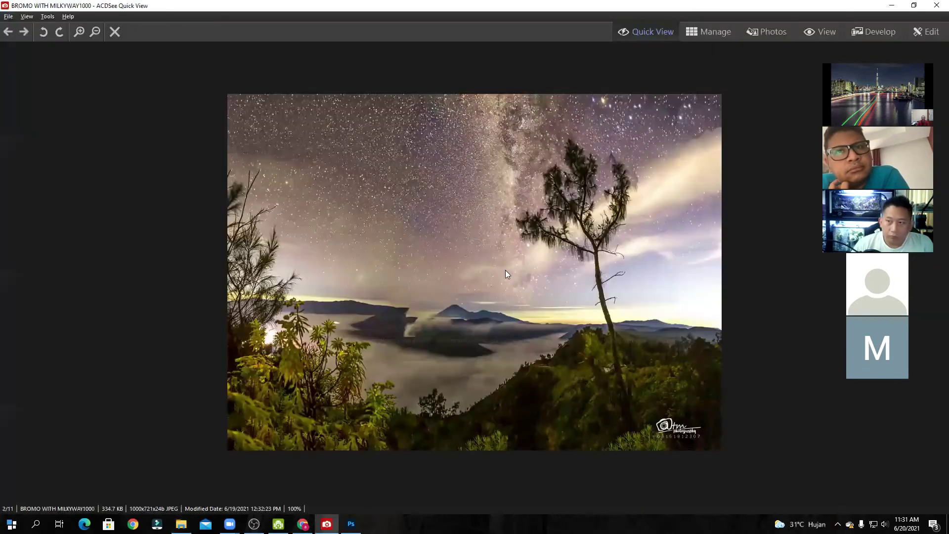
Step: Examine the mountains and mist in BROMO WITH MILKYWAY1000 up close, and view BROMO WITH MILKYWAY2000
scroll(415, 331, up, 5)
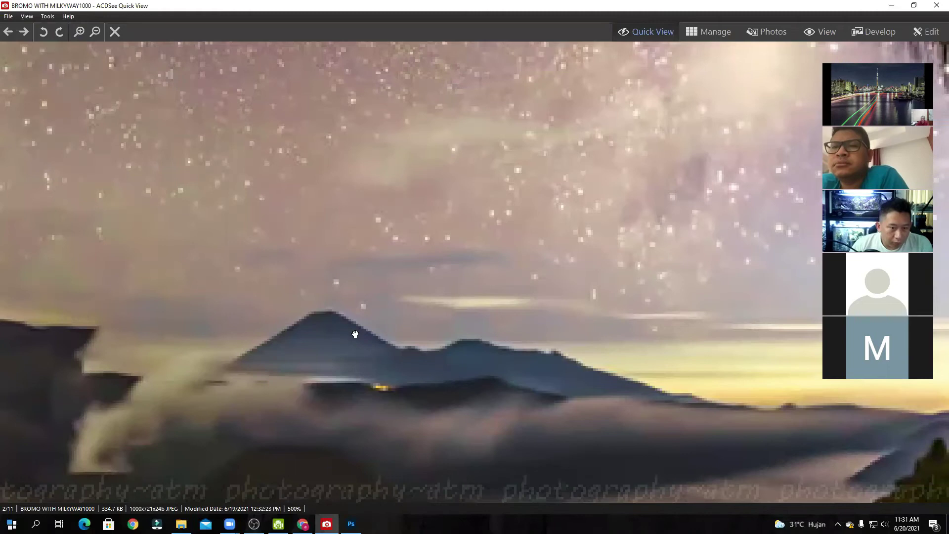
drag(354, 328, 494, 224)
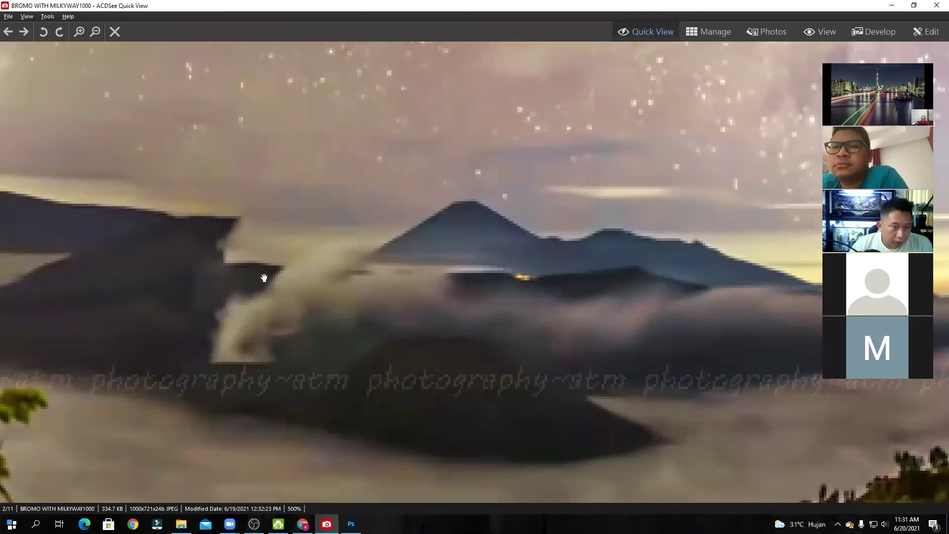
drag(279, 291, 356, 271)
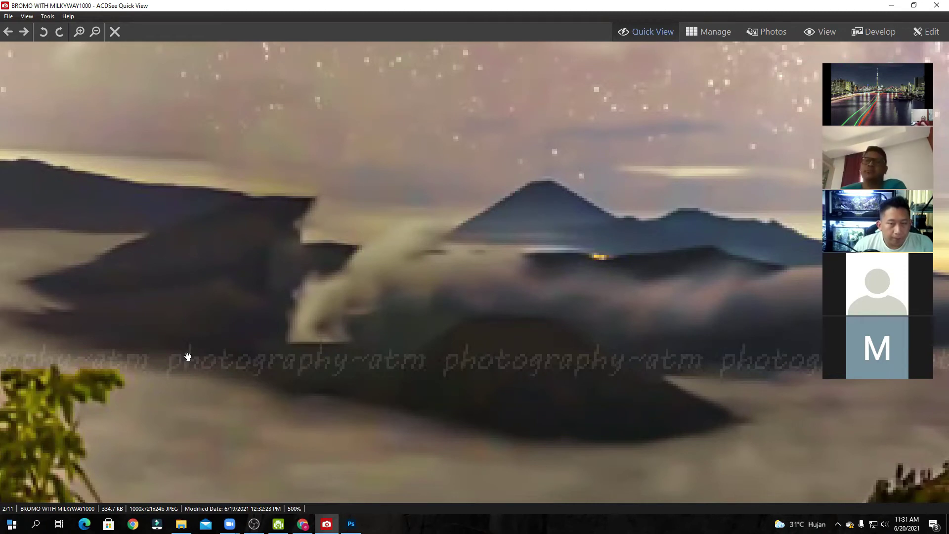
drag(401, 260, 463, 268)
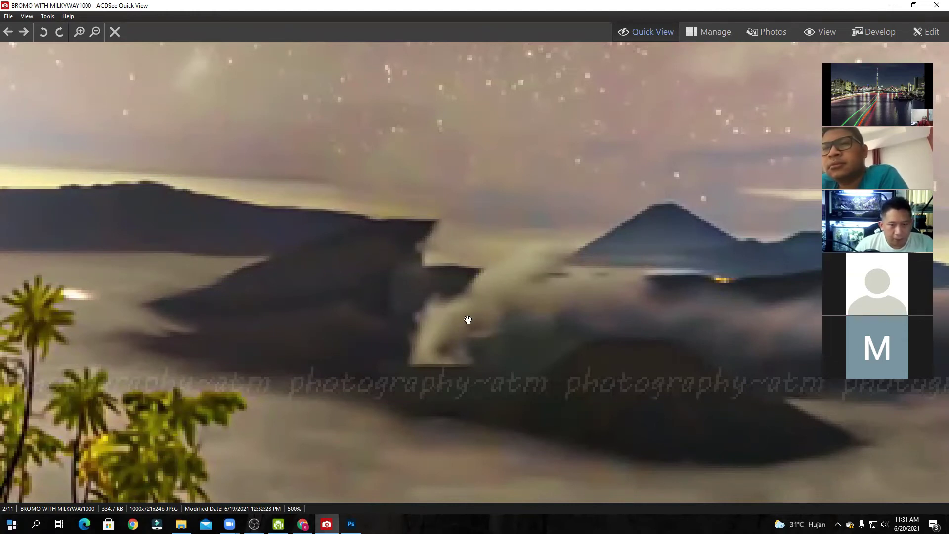
scroll(443, 280, down, 4)
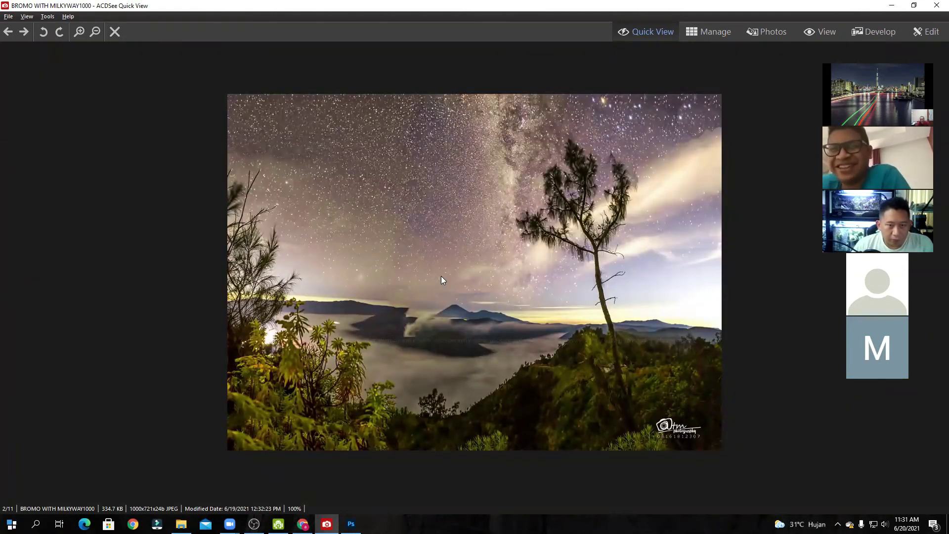
key(Right)
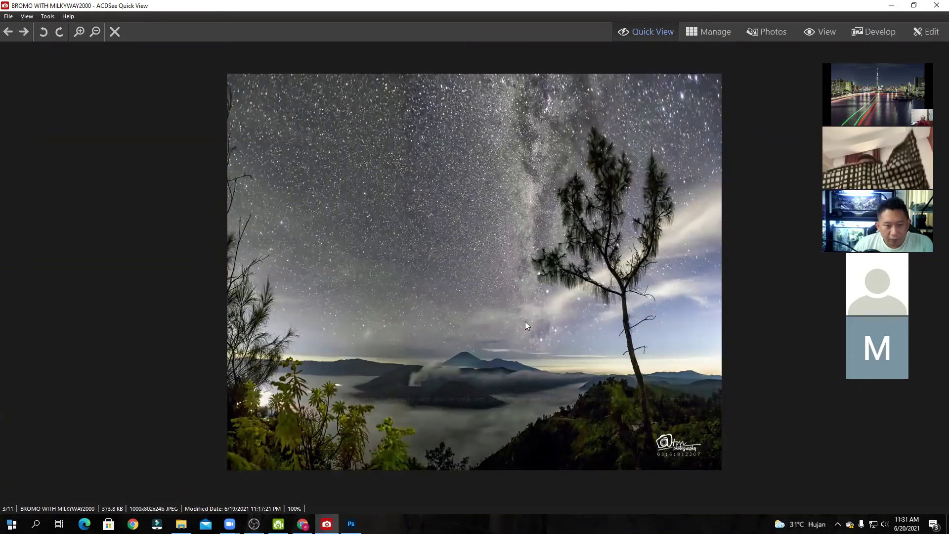
Step: Return to Photoshop, save the panorama as BROMO STITCHING in PSD format with Maximize Compatibility, and close it
click(351, 524)
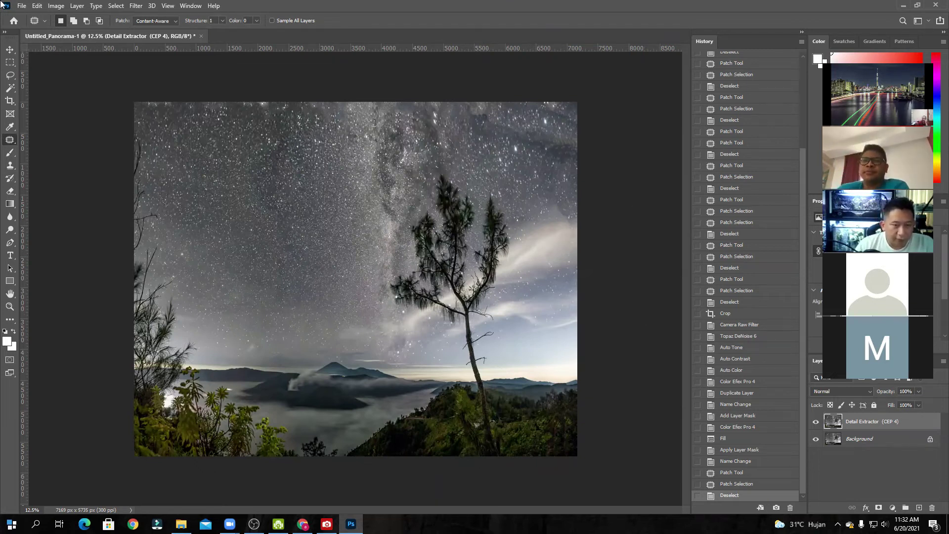
click(21, 6)
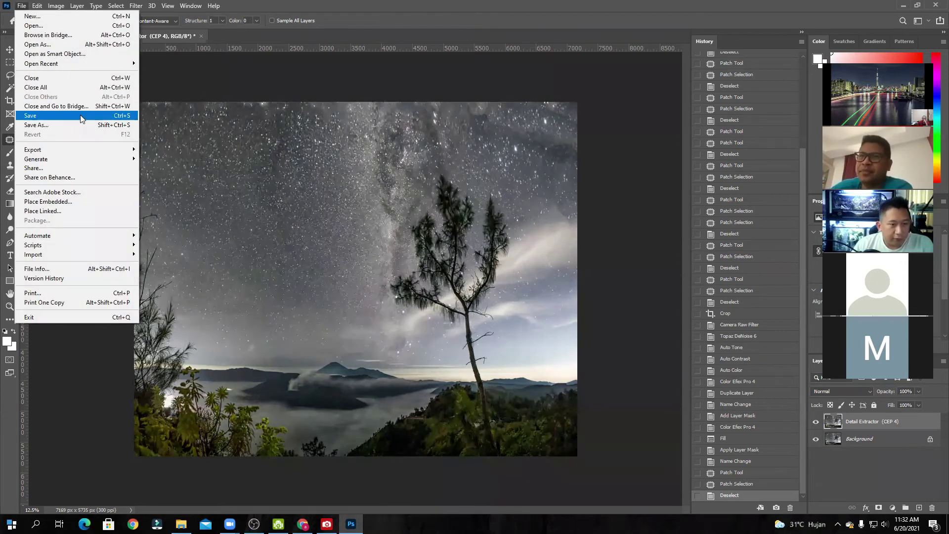
click(72, 123)
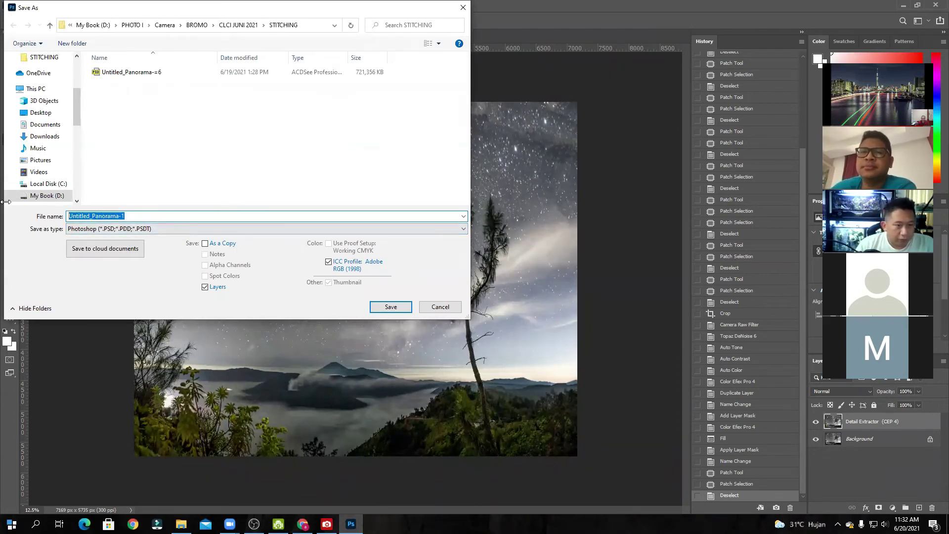
text(CL)
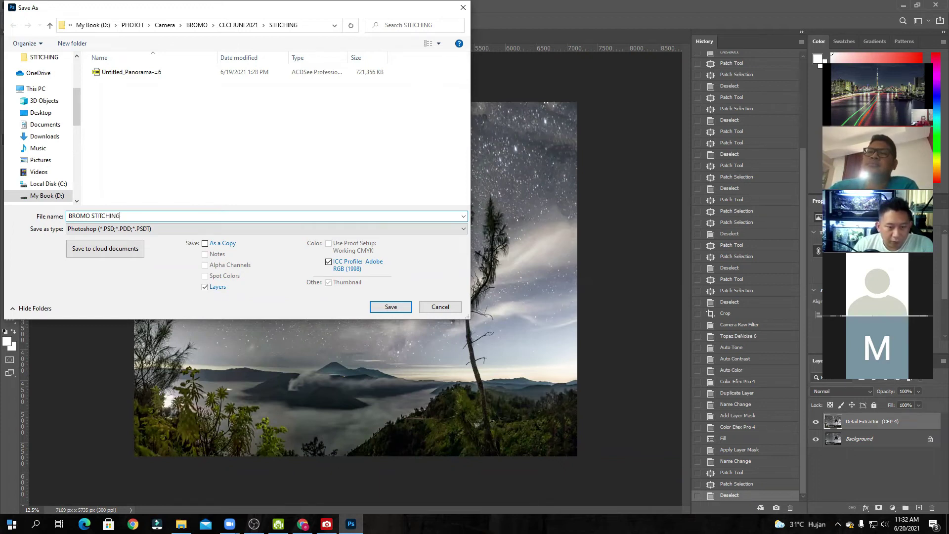
click(390, 308)
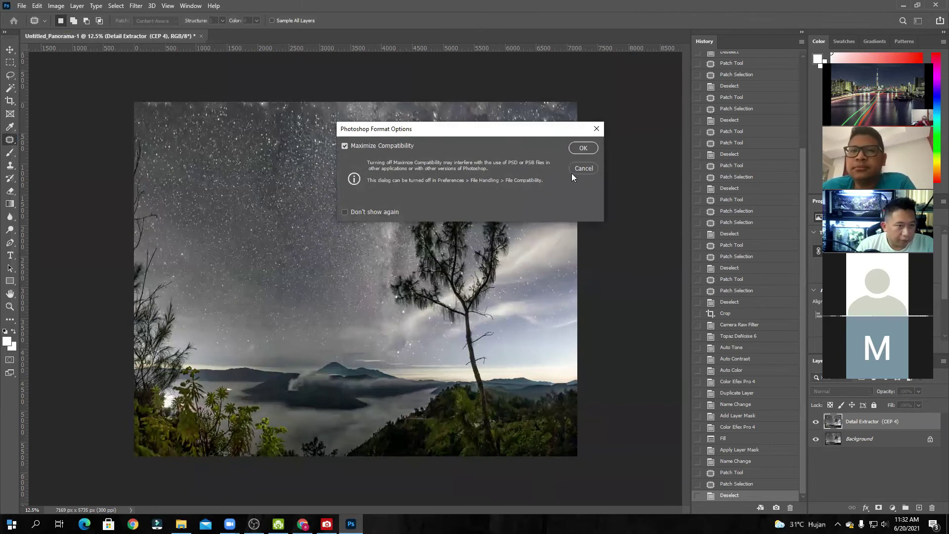
click(584, 148)
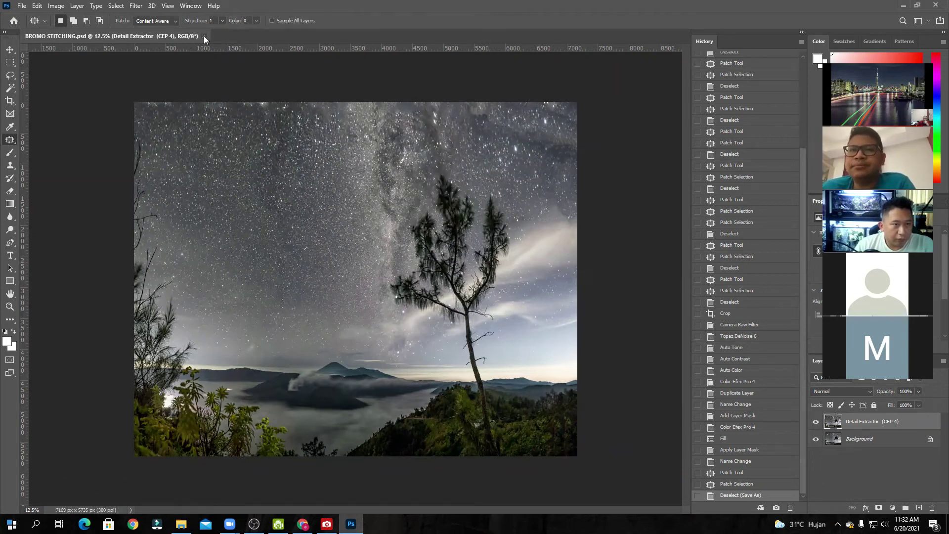
click(204, 36)
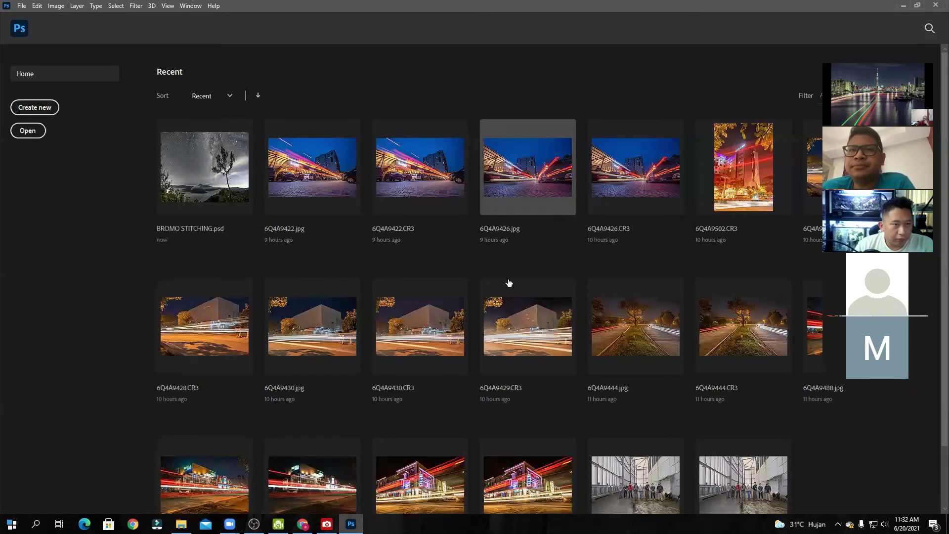
Step: Start a new Photomerge and browse for its source files
click(22, 6)
mouse_move(64, 236)
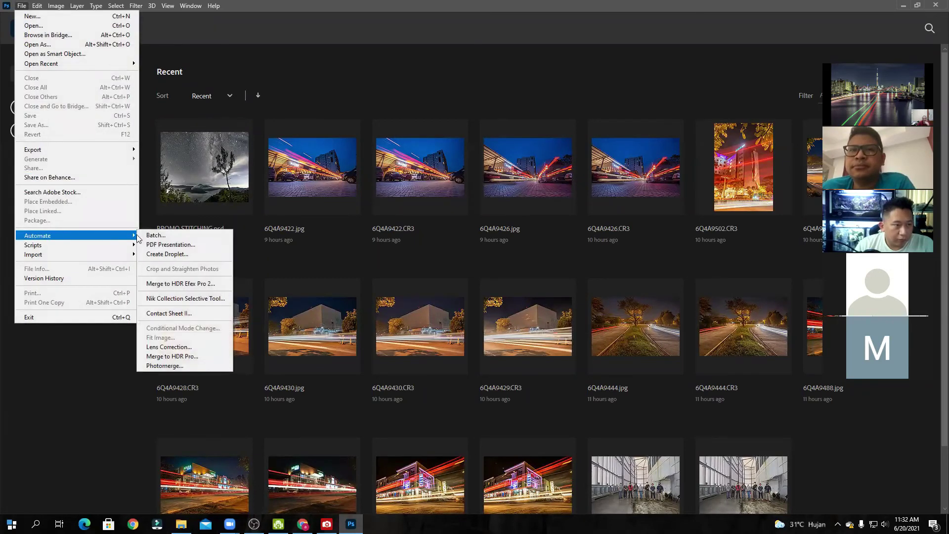
click(202, 366)
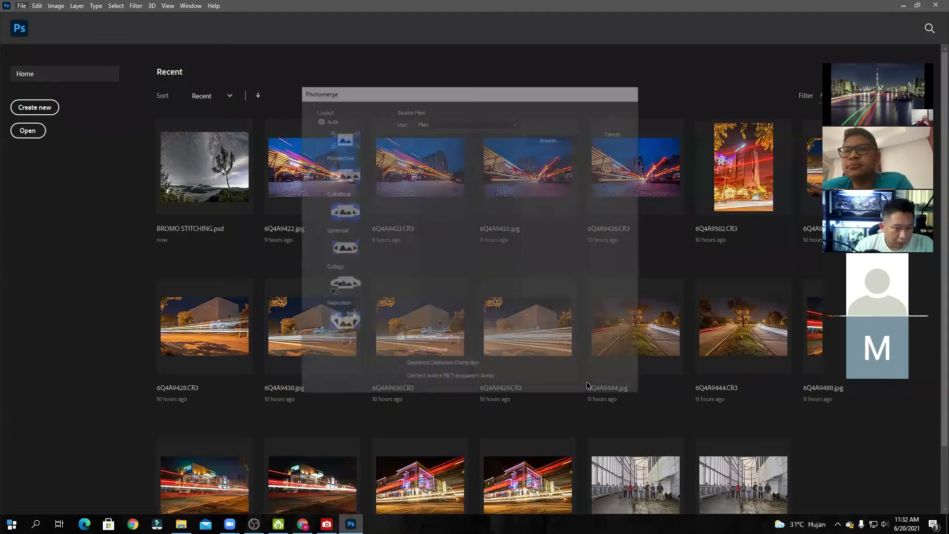
click(554, 139)
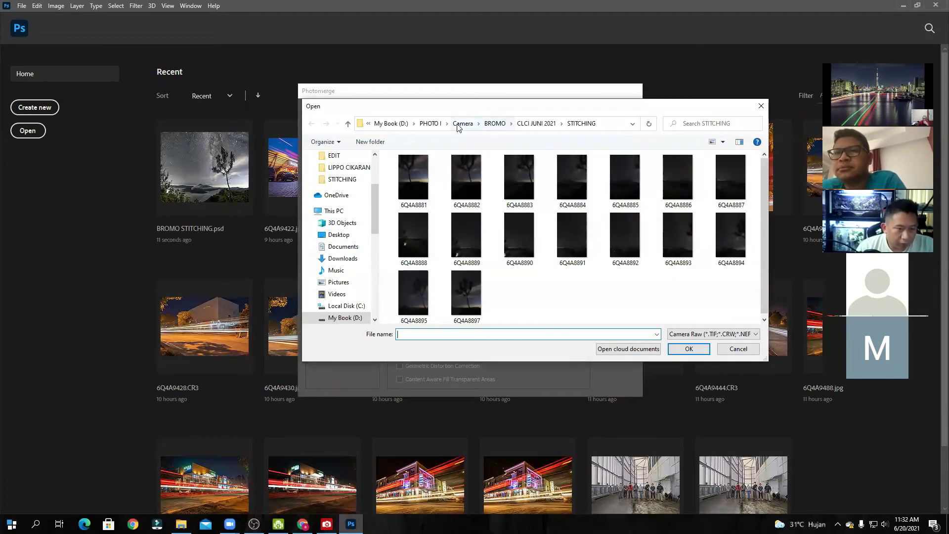
Step: In the file browser, go to the JUNI 2021 folder under My Book (D:), PHOTO II, hunting jakarta, Manhattan Hotel
click(430, 123)
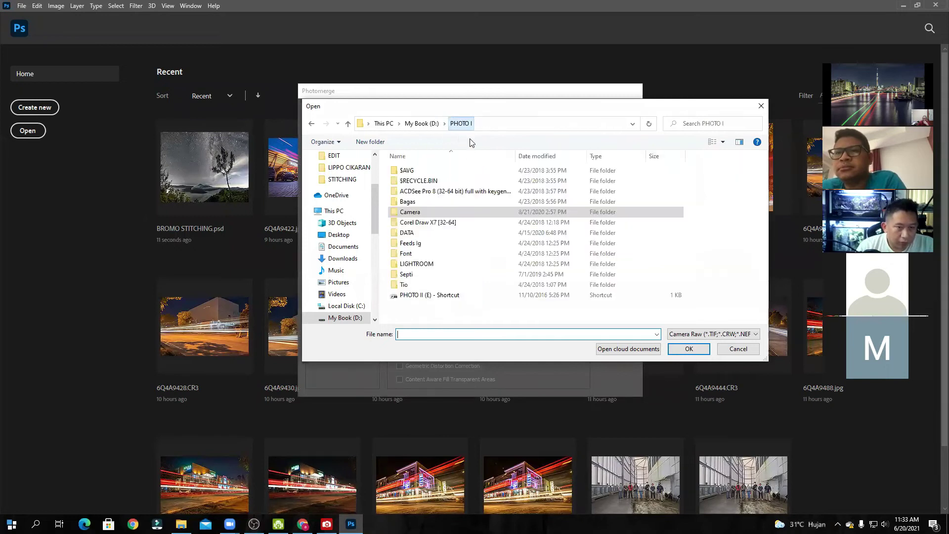
click(338, 317)
scroll(445, 284, down, 2)
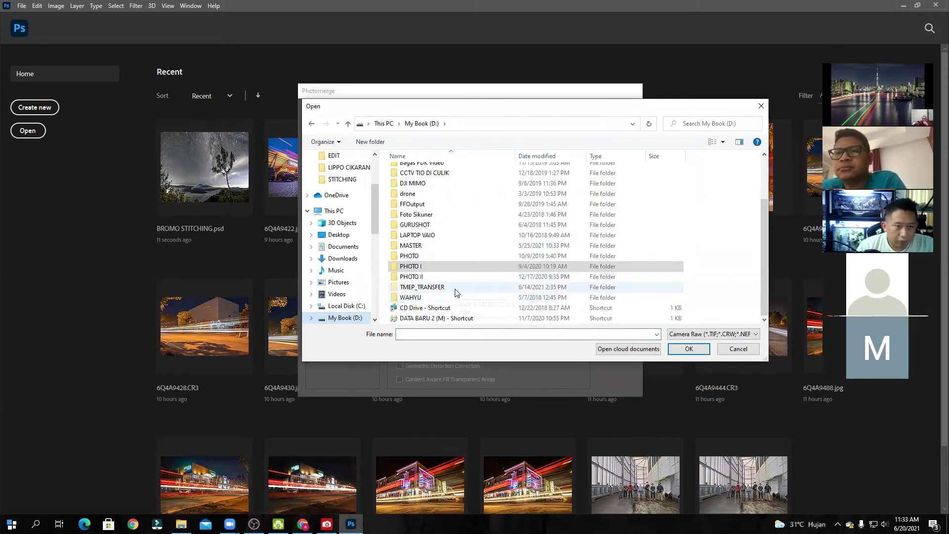
click(424, 278)
double_click(424, 278)
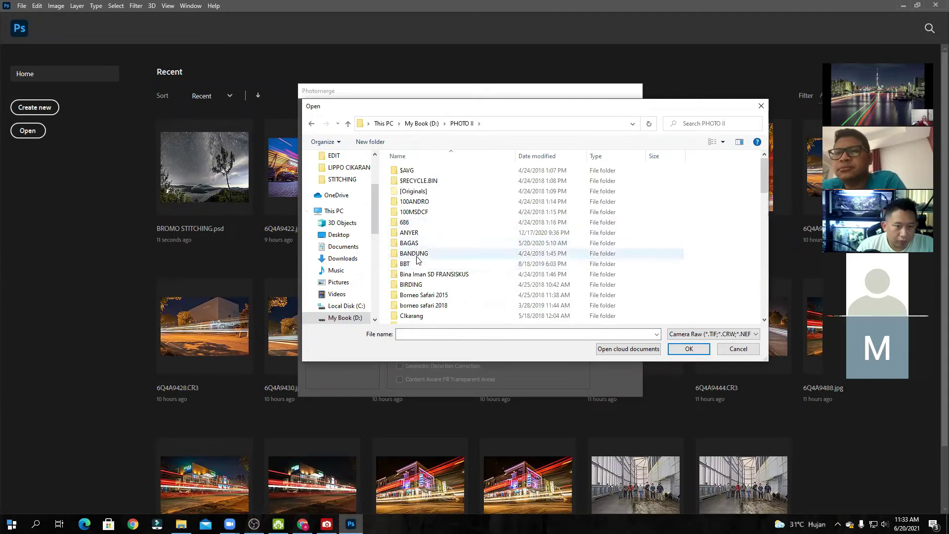
scroll(419, 289, down, 3)
double_click(421, 276)
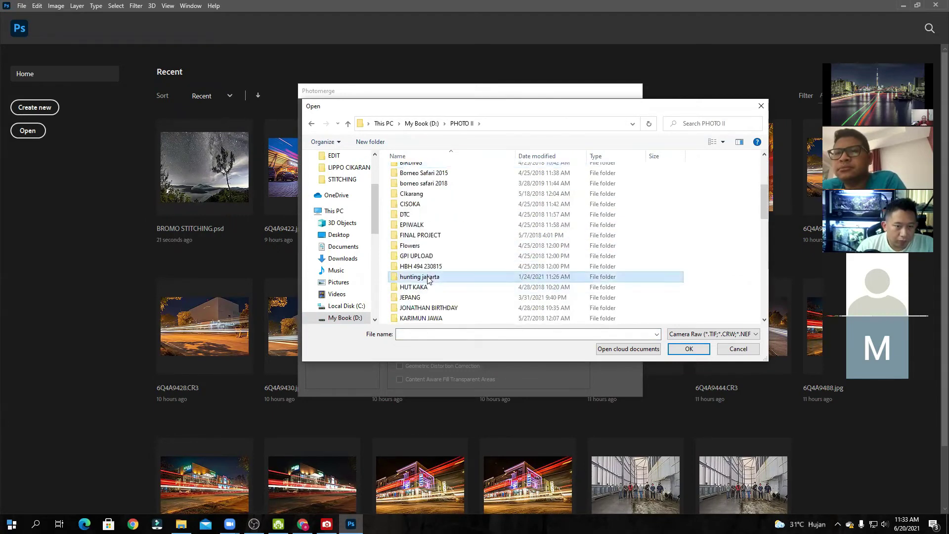
click(416, 232)
scroll(417, 233, down, 3)
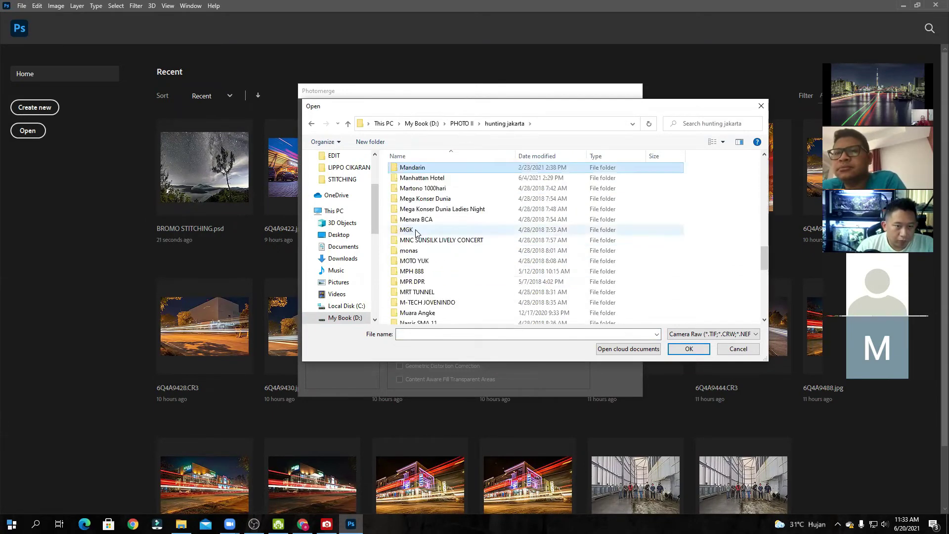
double_click(439, 179)
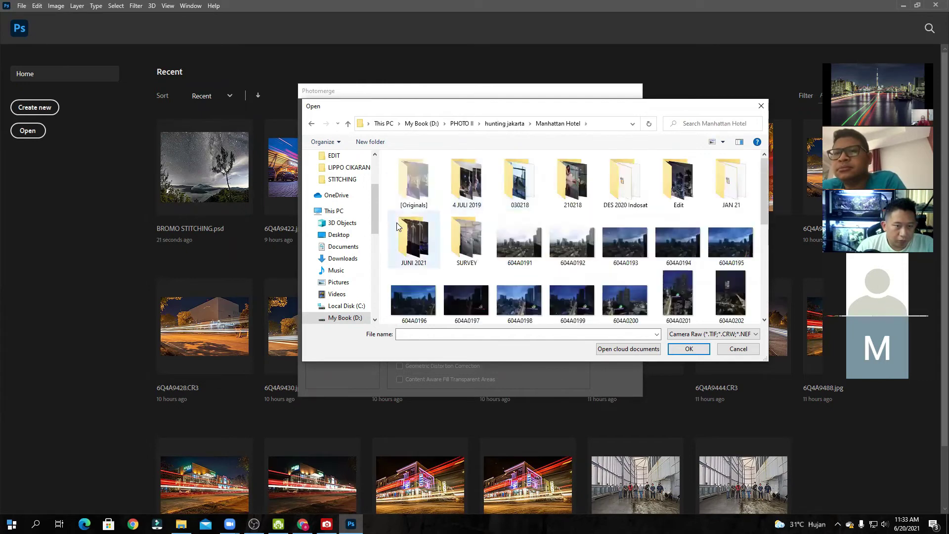
double_click(408, 238)
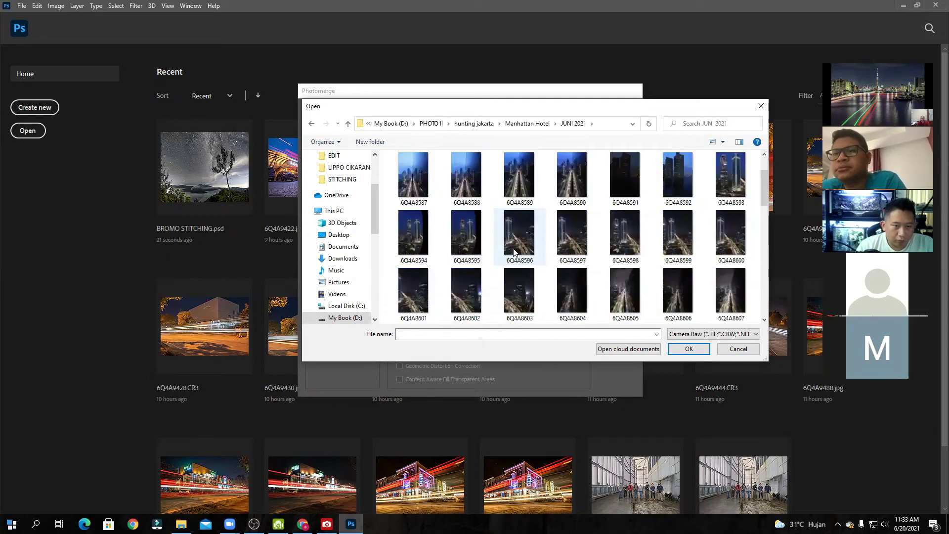
Step: Look through the photo thumbnails in JUNI 2021 for a series of vertical night cityscape shots suitable for stitching
scroll(513, 251, down, 2)
scroll(514, 251, down, 2)
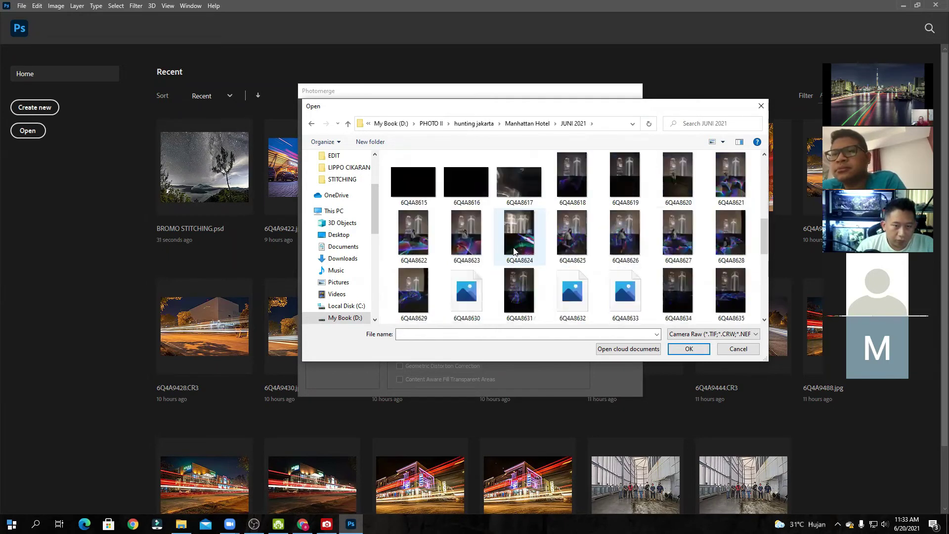
scroll(513, 250, down, 1)
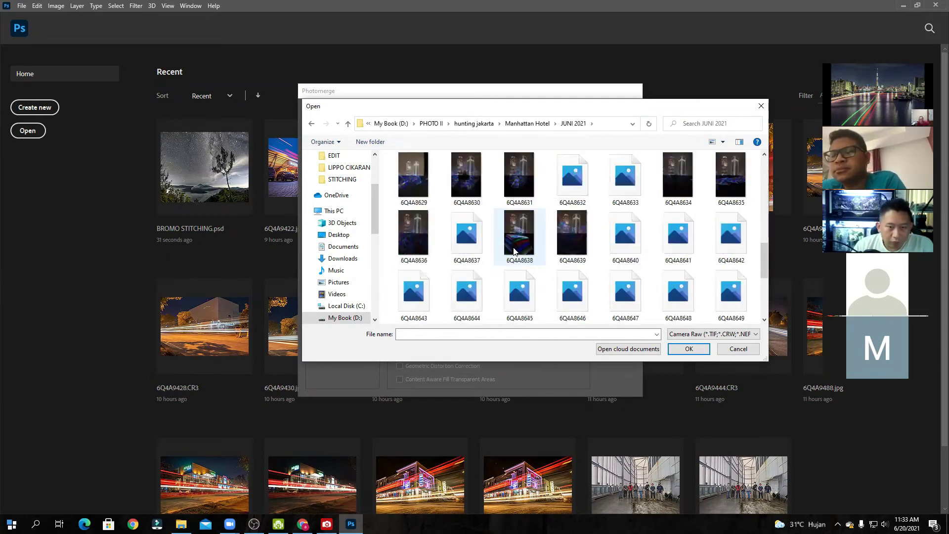
scroll(513, 251, up, 6)
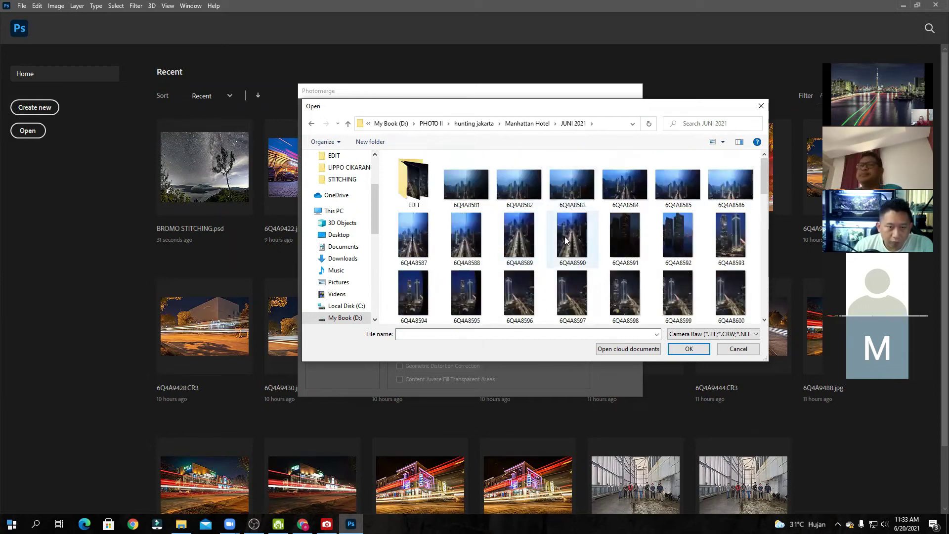
scroll(570, 237, down, 5)
scroll(581, 250, up, 1)
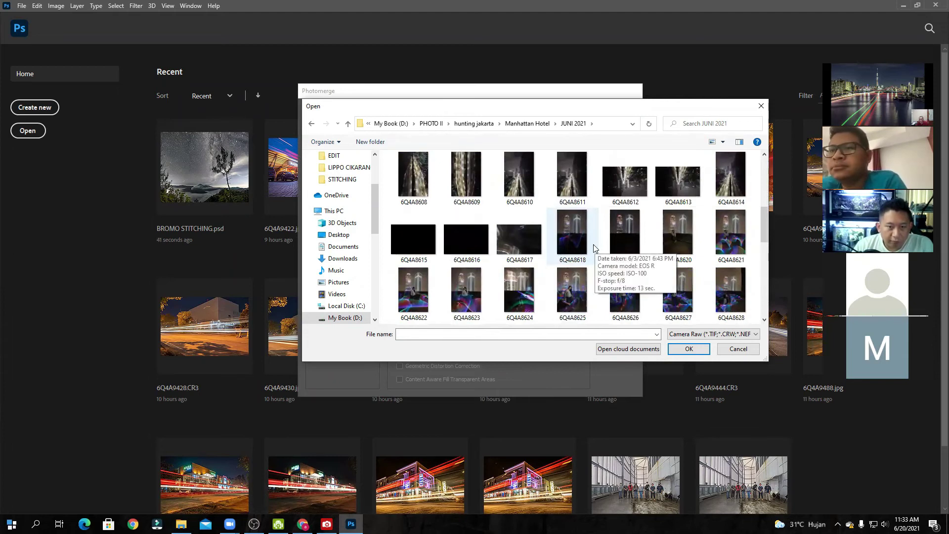
scroll(593, 245, down, 6)
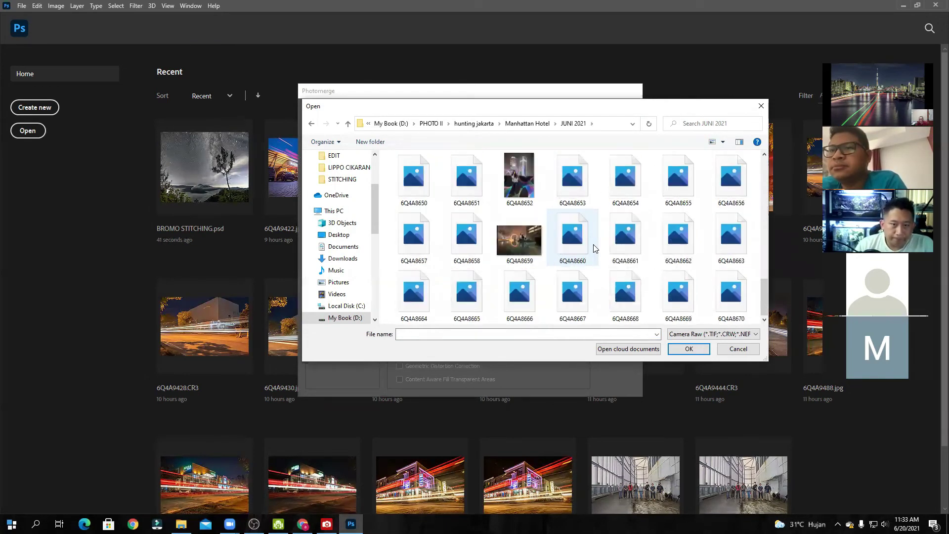
scroll(595, 248, up, 3)
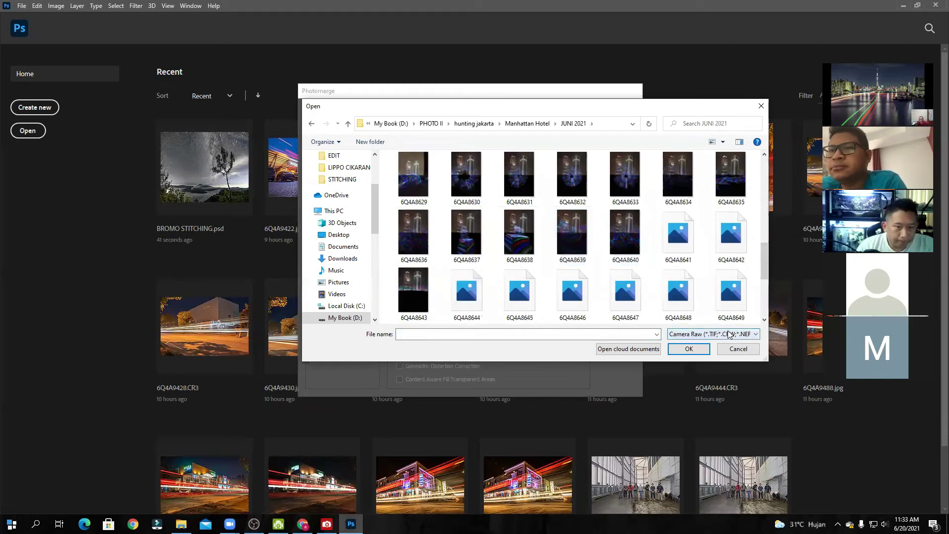
scroll(627, 278, up, 4)
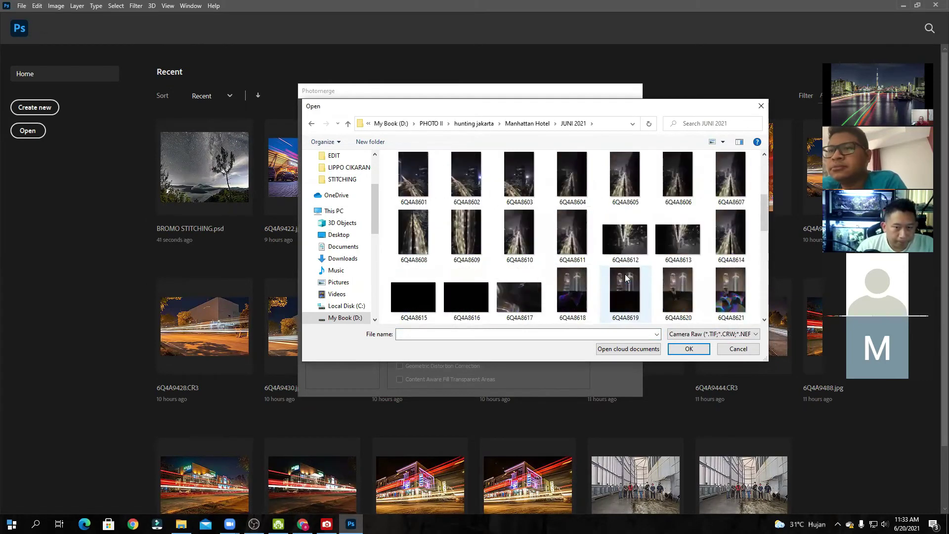
scroll(627, 278, up, 1)
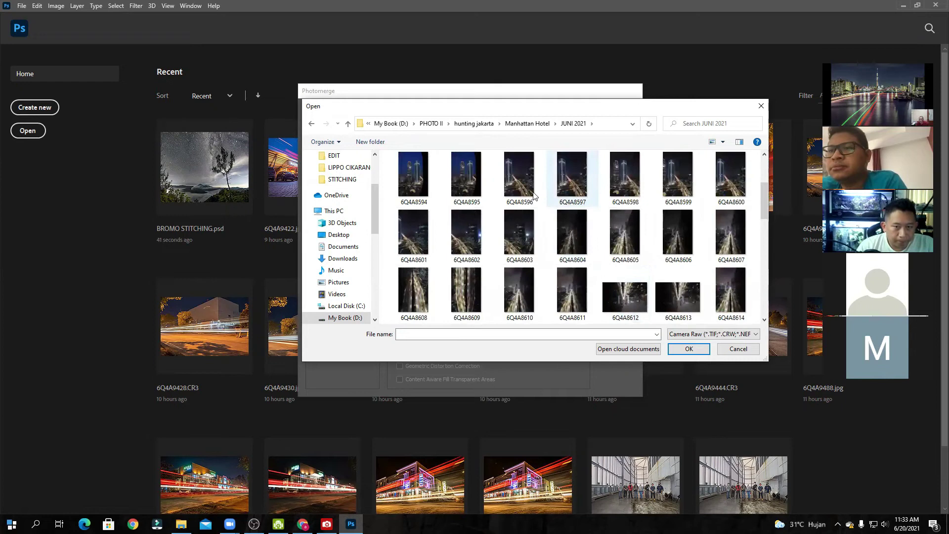
Step: Add photos 6Q4A8596 through 6Q4A8602 as the source files and run Photomerge with Auto layout and Blend Images Together
click(520, 175)
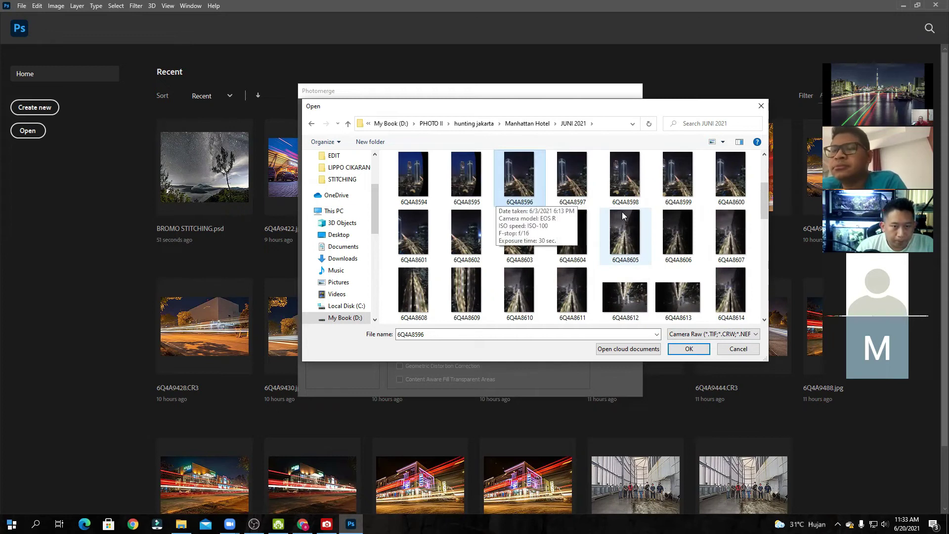
key(shift+Right)
key(shift+Right)
key(shift+Right)
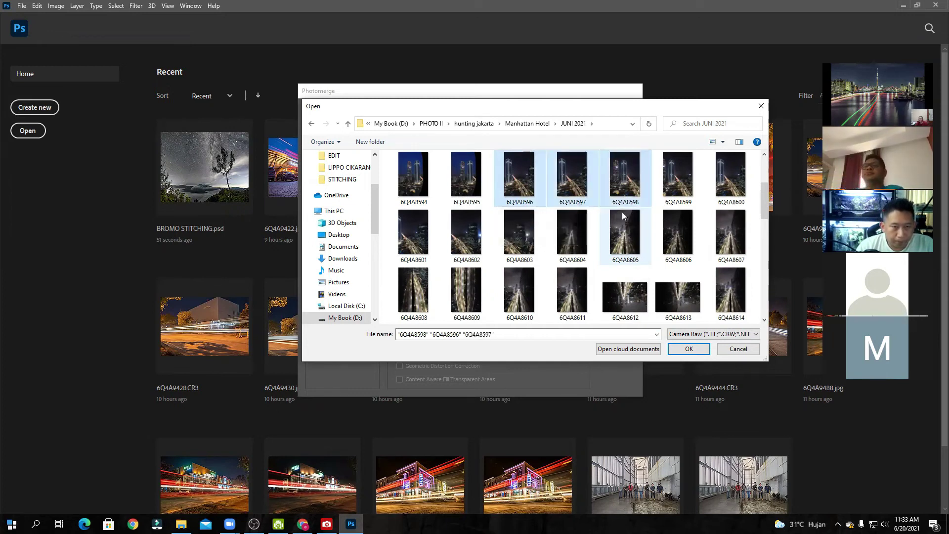
key(shift+Right)
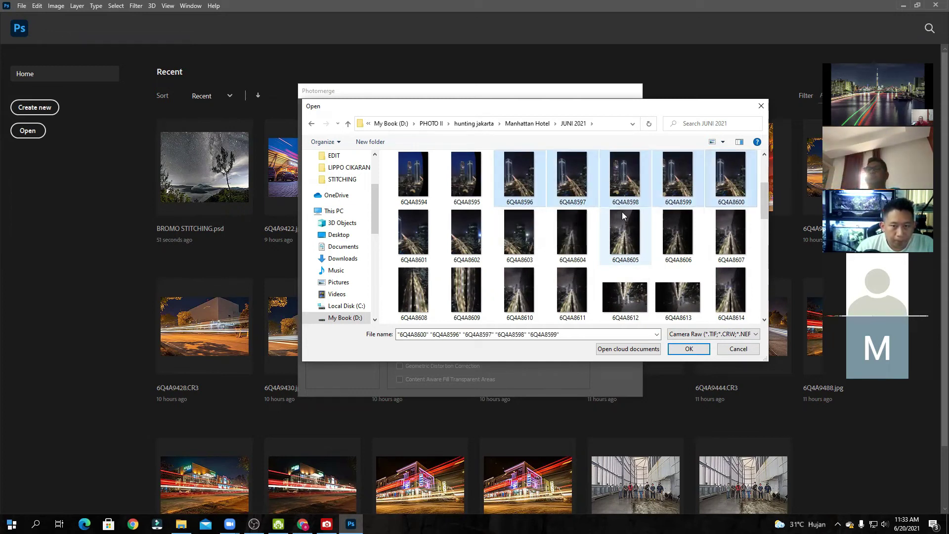
key(shift+Right)
key(shift+Right)
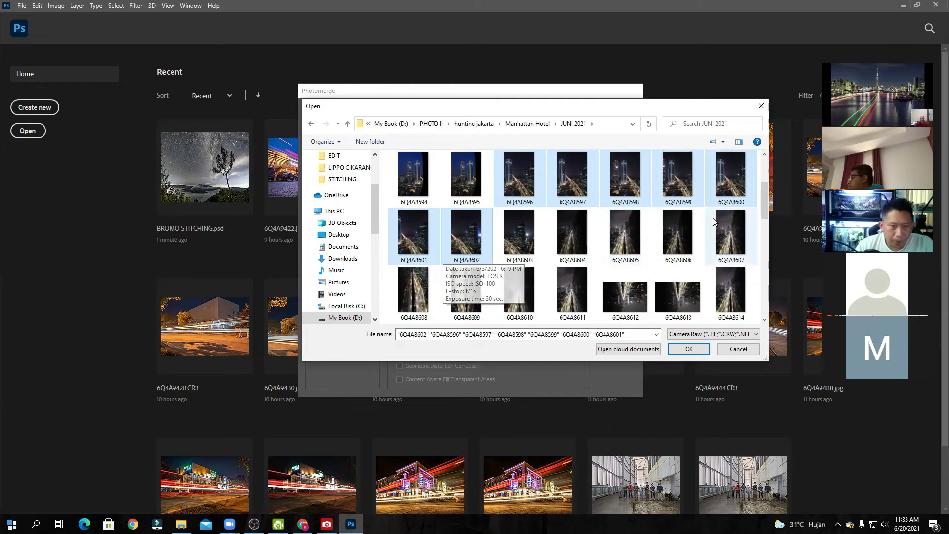
click(689, 349)
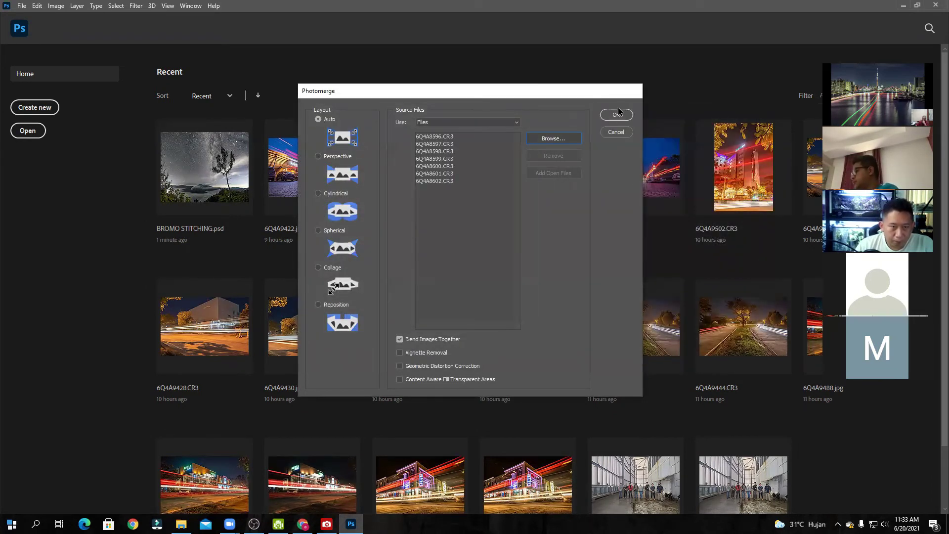
click(616, 115)
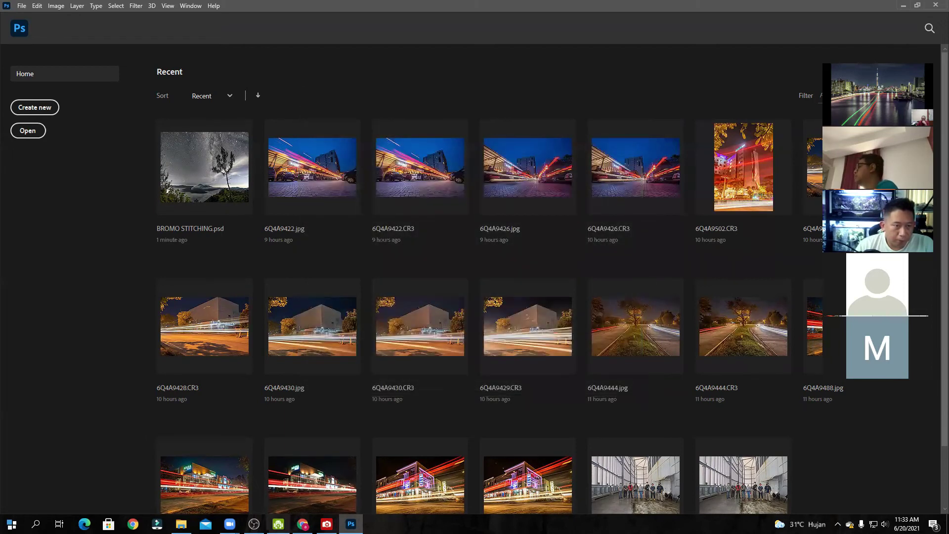
Step: Switch to File Explorer and open the hunting jakarta folder inside PHOTO II on My Book (D:)
click(181, 524)
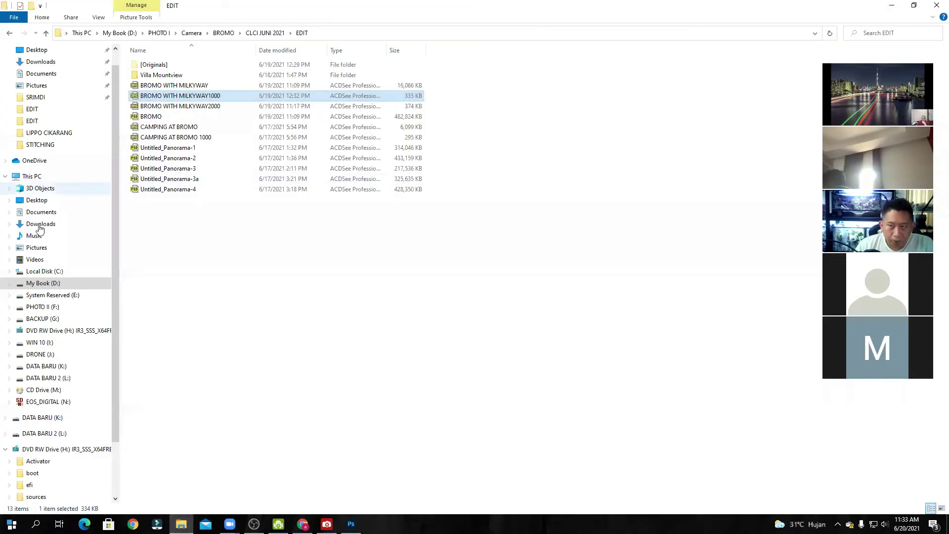
click(62, 282)
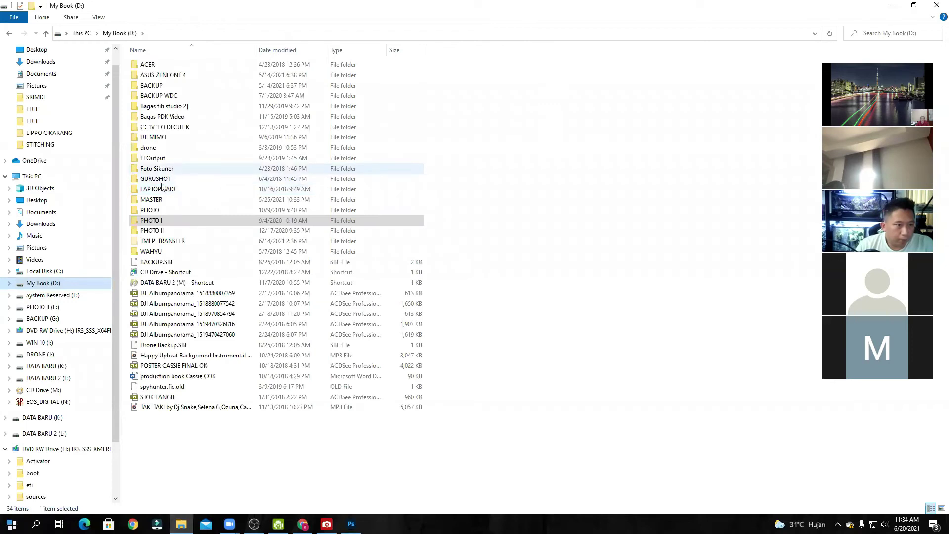
double_click(173, 222)
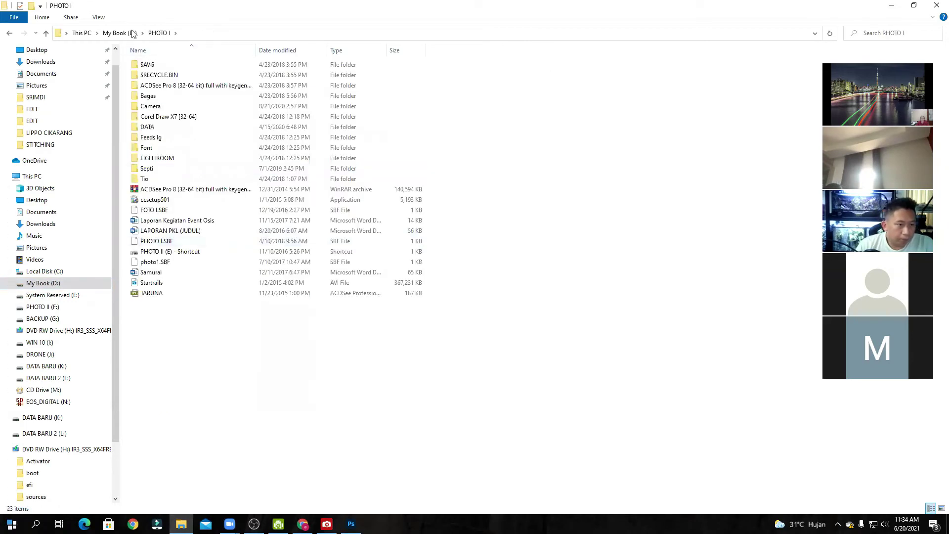
key(alt+Left)
double_click(170, 232)
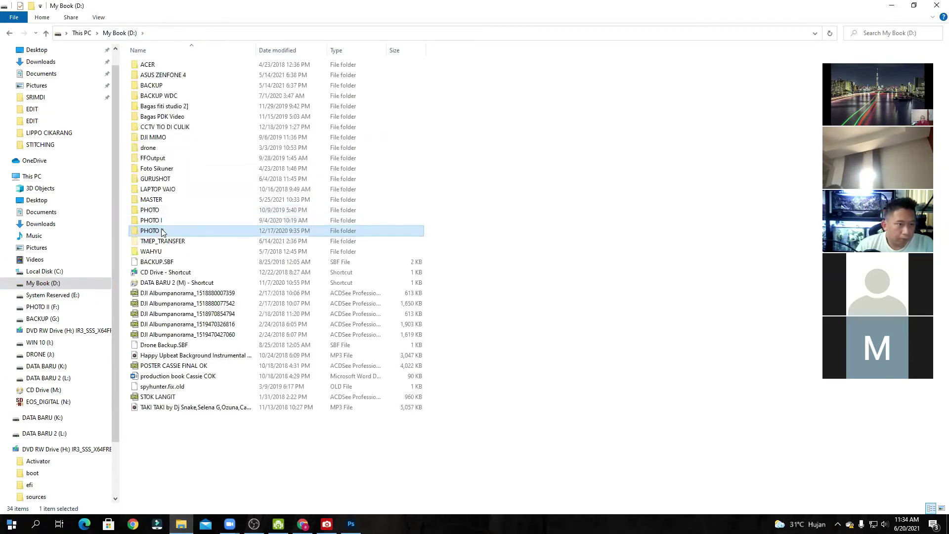
scroll(174, 292, down, 1)
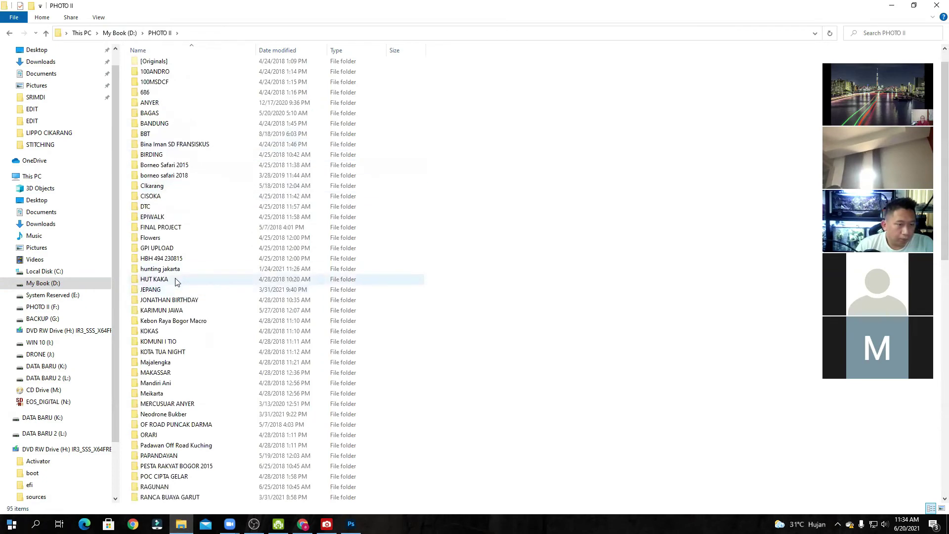
click(175, 272)
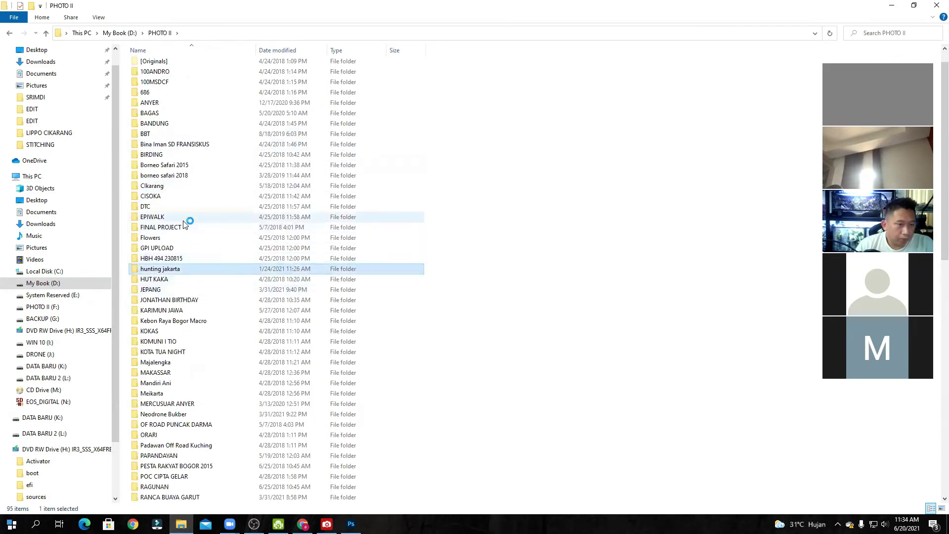
Step: Find the Manhattan Hotel folder and open its JUNI 2021 subfolder
click(167, 211)
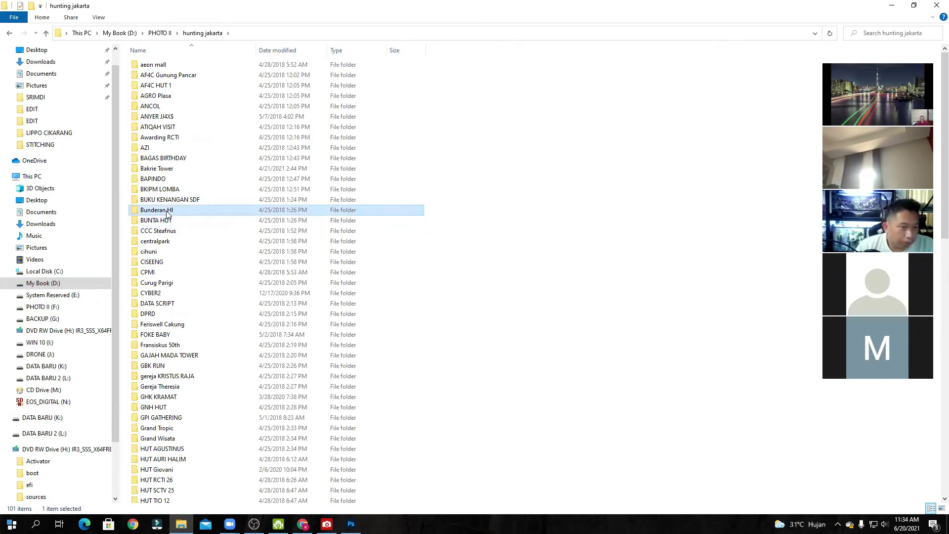
key(m)
click(176, 240)
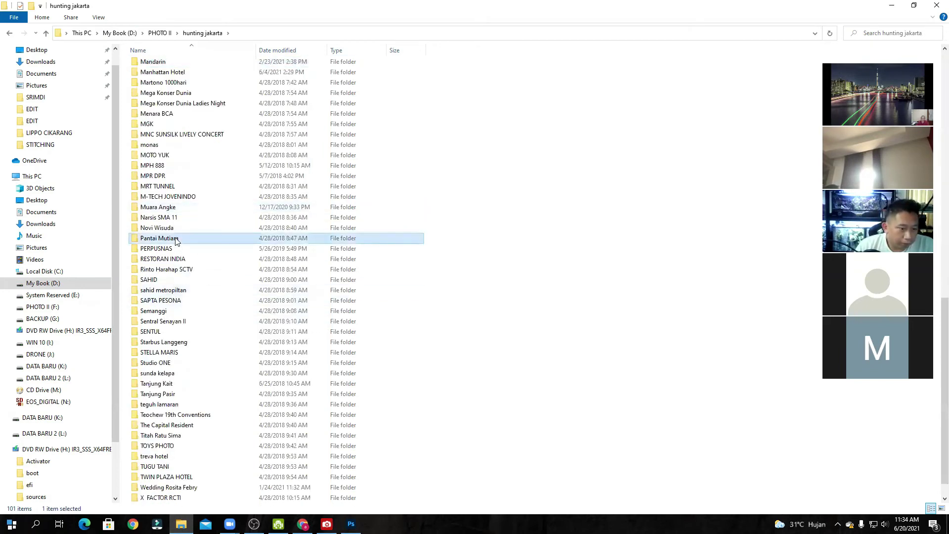
key(h)
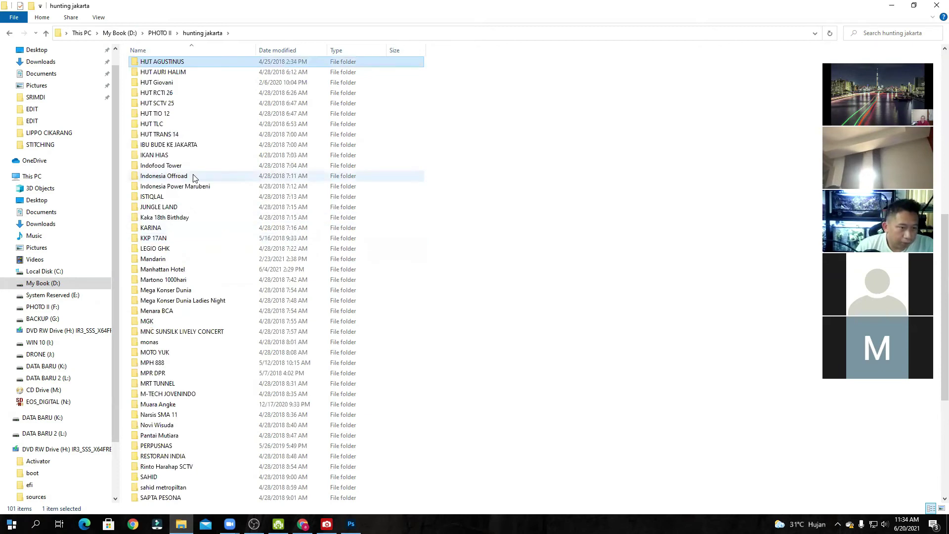
key(m)
double_click(171, 271)
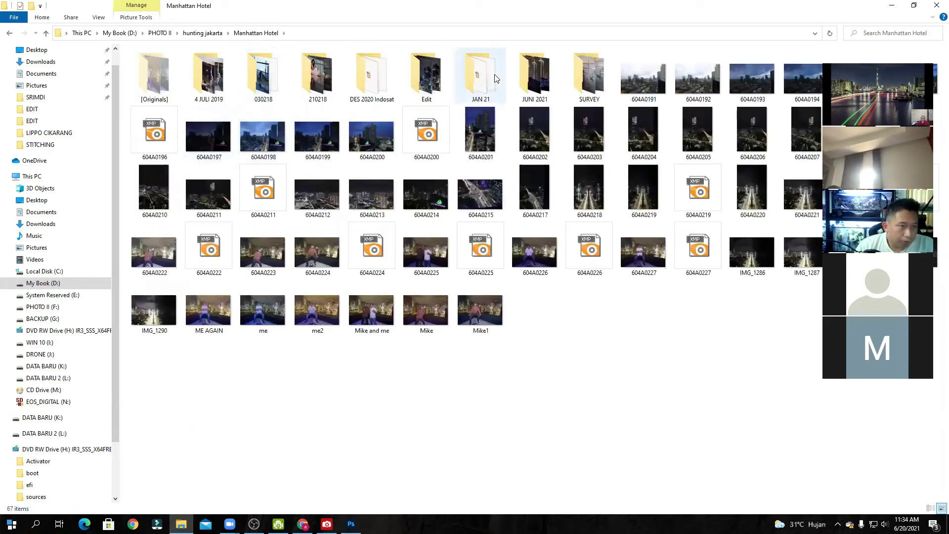
click(532, 77)
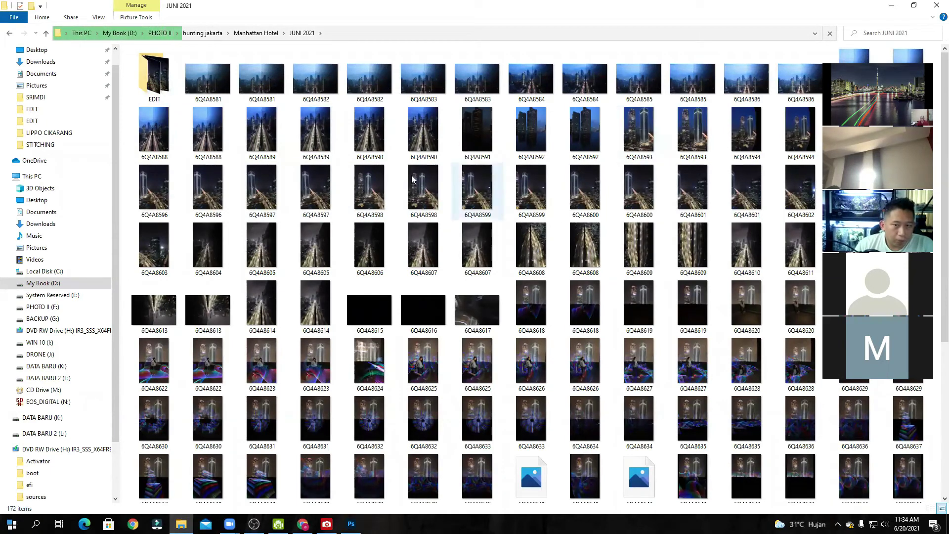
Step: Open the JPEG of 6Q4A8596 in ACDSee Quick View and go back to 6Q4A8595
click(154, 190)
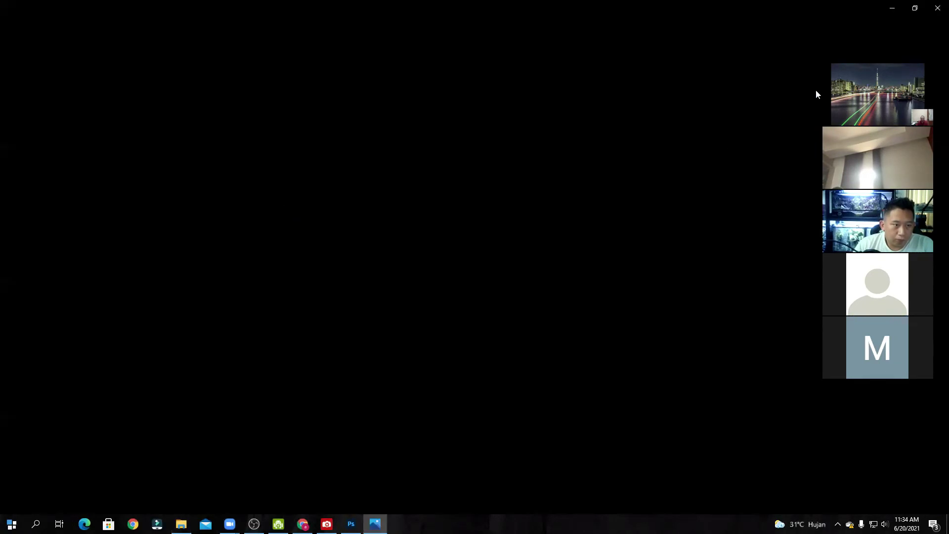
click(938, 8)
double_click(209, 204)
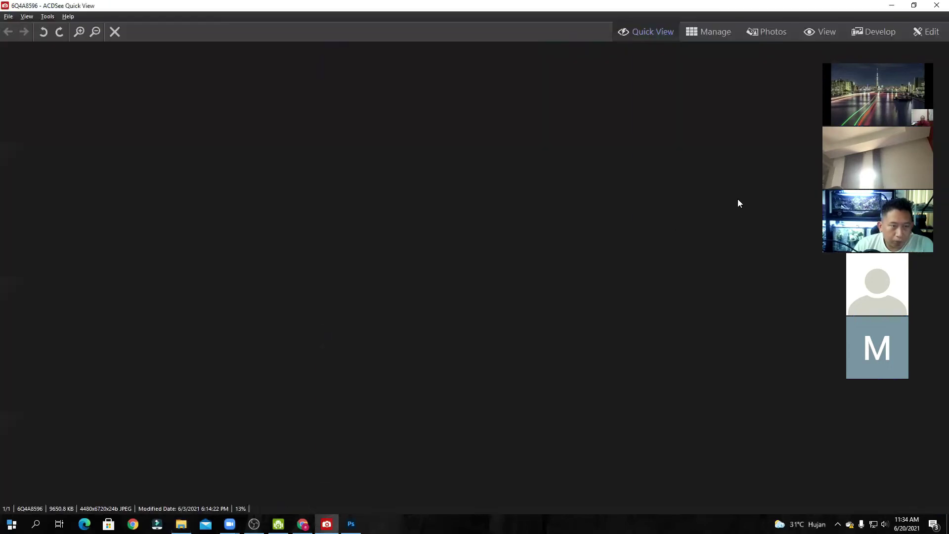
key(Left)
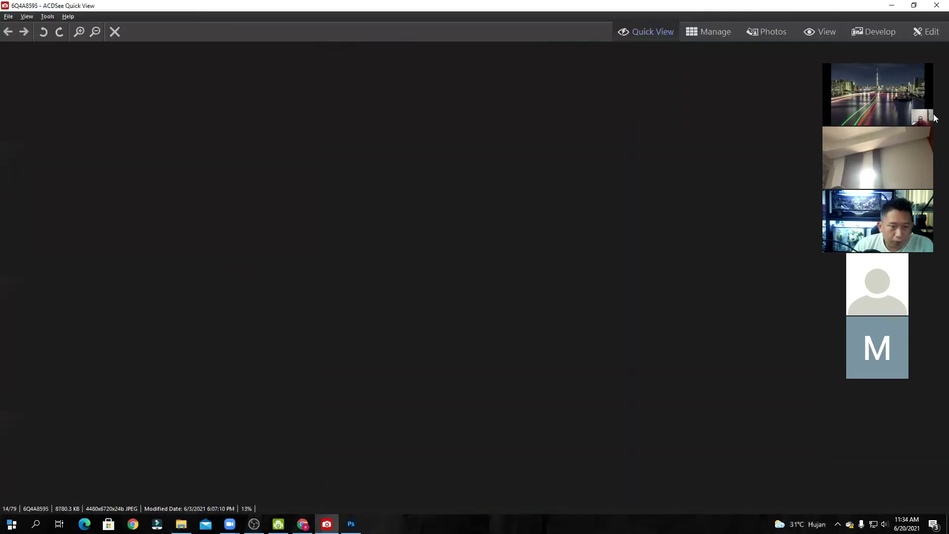
Step: Step through the night photos from 6Q4A8595 to 6Q4A8603 and examine how neighbouring panorama frames overlap
key(Right)
key(Right)
key(Right)
key(Right)
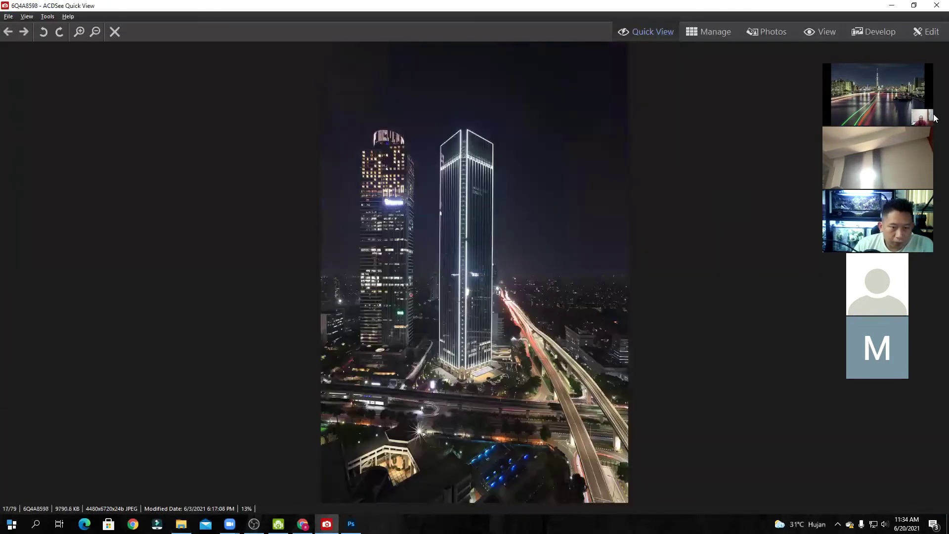
key(Left)
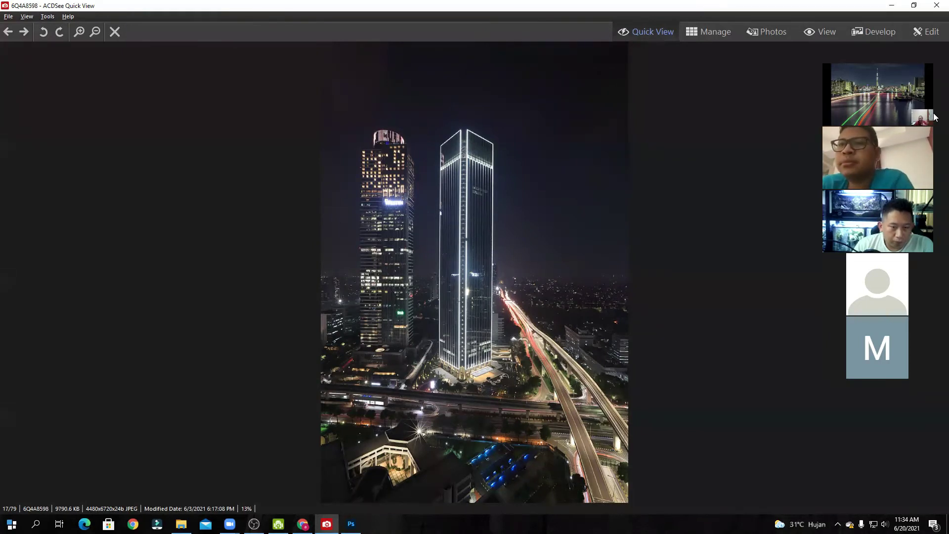
key(Left)
key(Right)
key(Right)
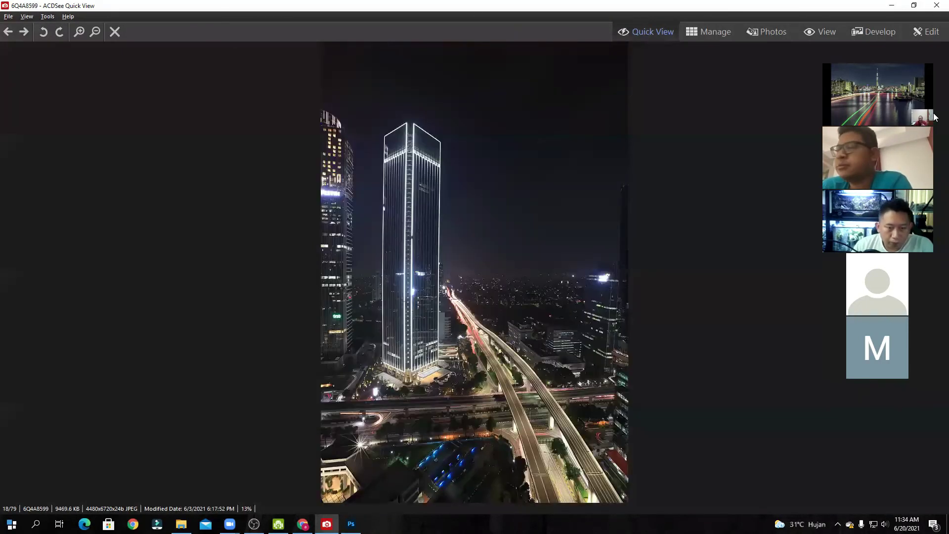
key(Right)
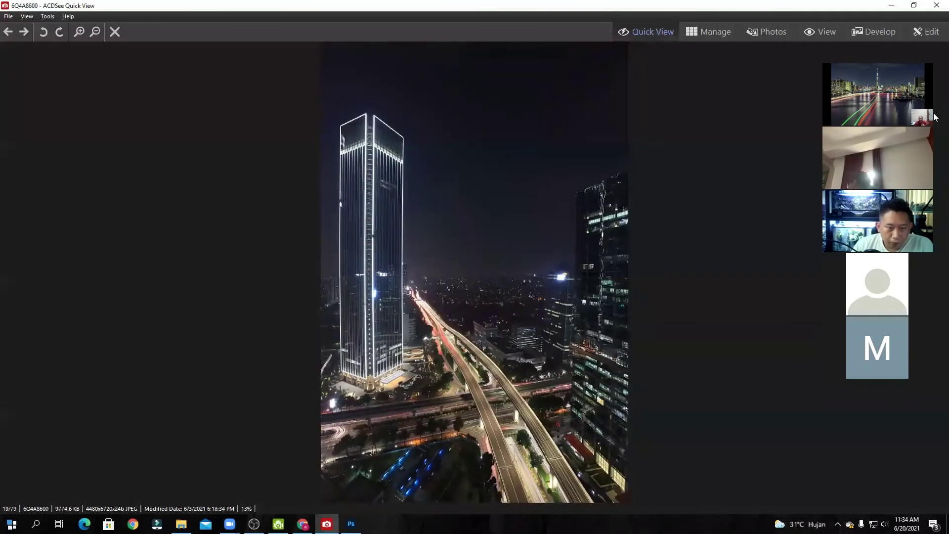
key(Right)
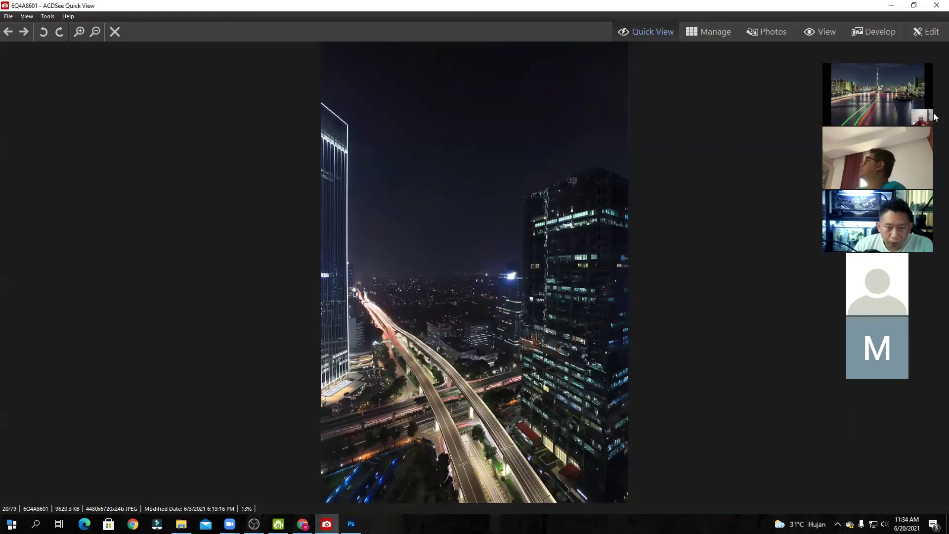
key(Right)
key(Right)
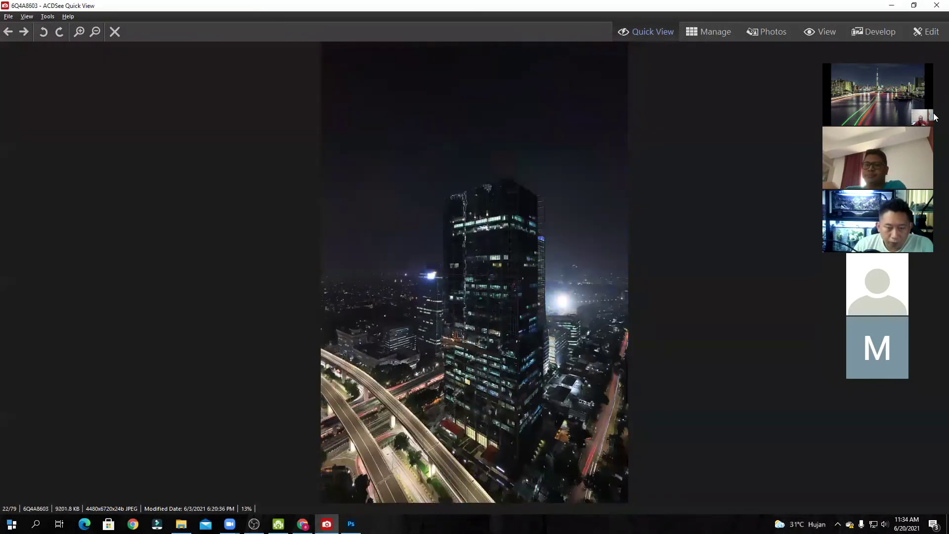
Step: Go back and forth between photos 6Q4A8597 and 6Q4A8603 to compare the framing of the towers and highway
key(Left)
key(Left)
key(Left)
key(Left)
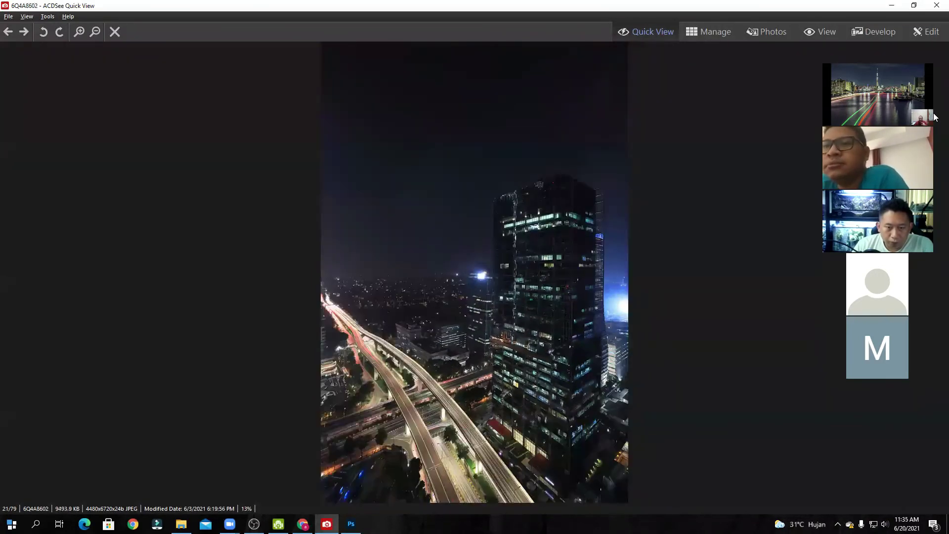
key(Left)
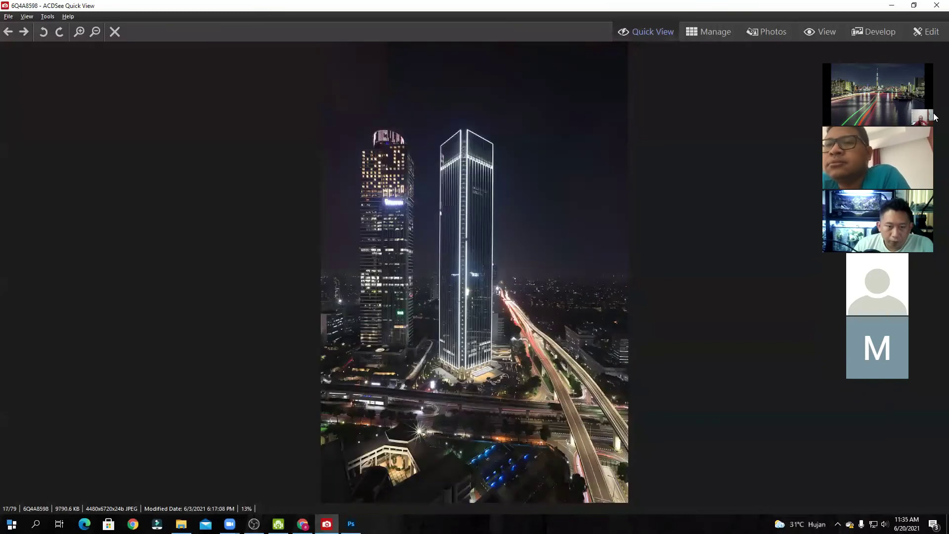
key(Right)
key(Right)
key(Right)
key(Right)
key(Right)
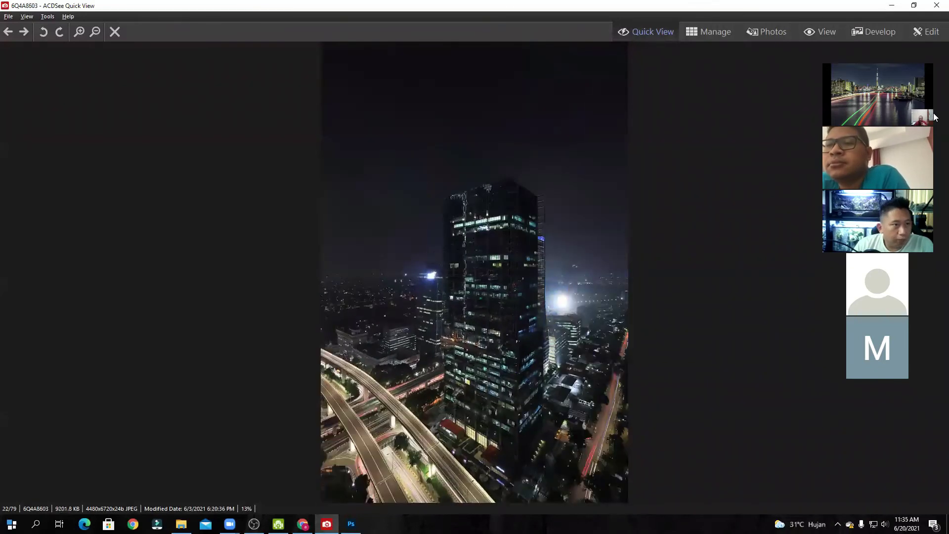
key(Left)
key(Left)
key(Left)
key(Left)
key(Left)
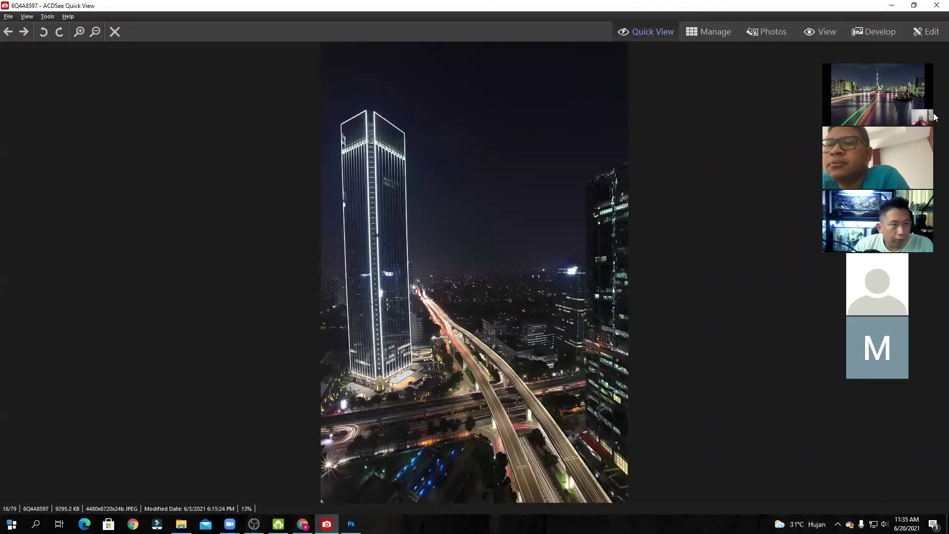
key(Right)
key(Right)
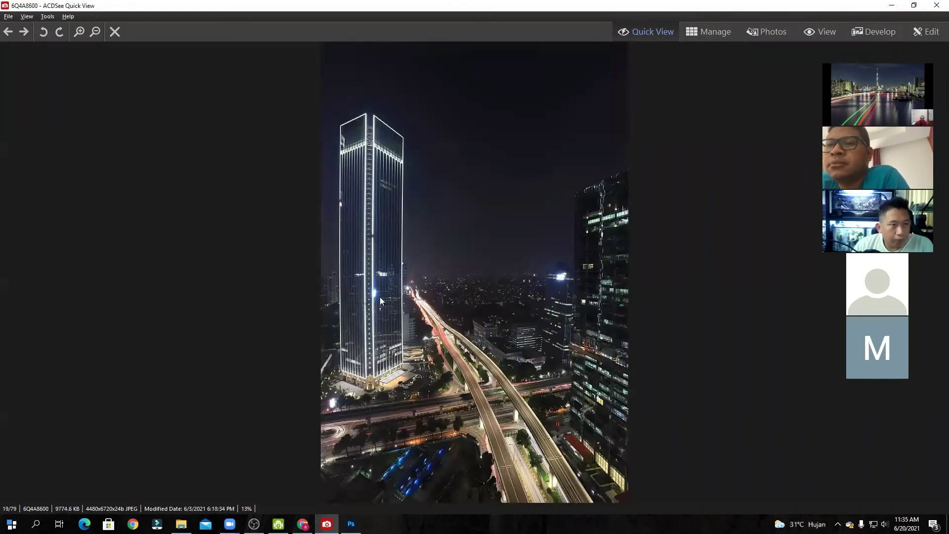
key(Left)
key(Right)
key(Left)
key(Left)
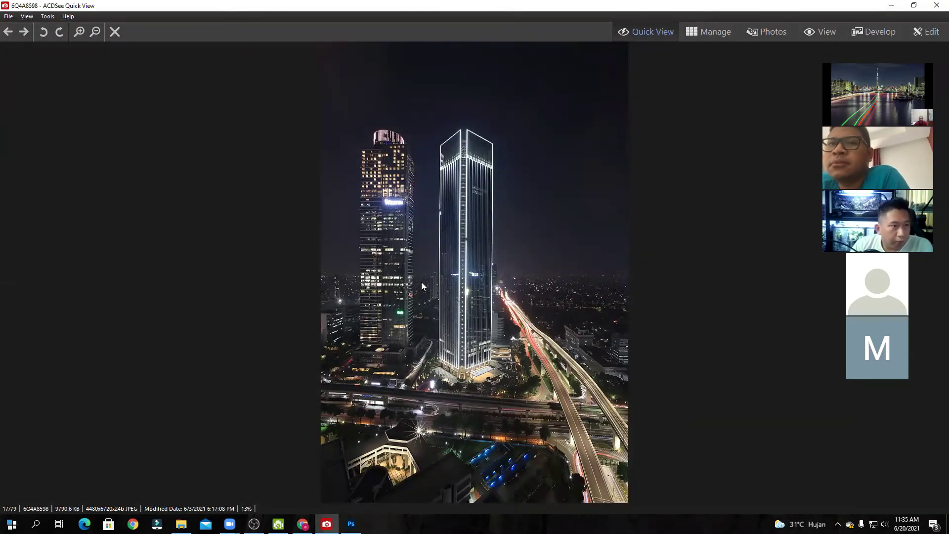
Step: Review the series again from 6Q4A8598 up to 6Q4A8605, examining where the panorama sequence ends
key(Right)
key(Right)
key(Right)
key(Right)
key(Right)
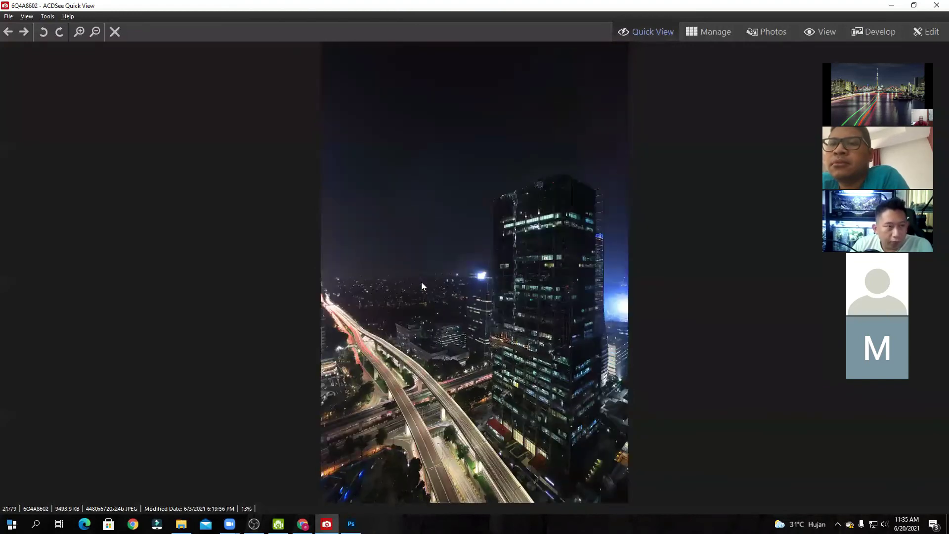
key(Right)
key(Left)
key(Left)
key(Left)
key(Left)
key(Left)
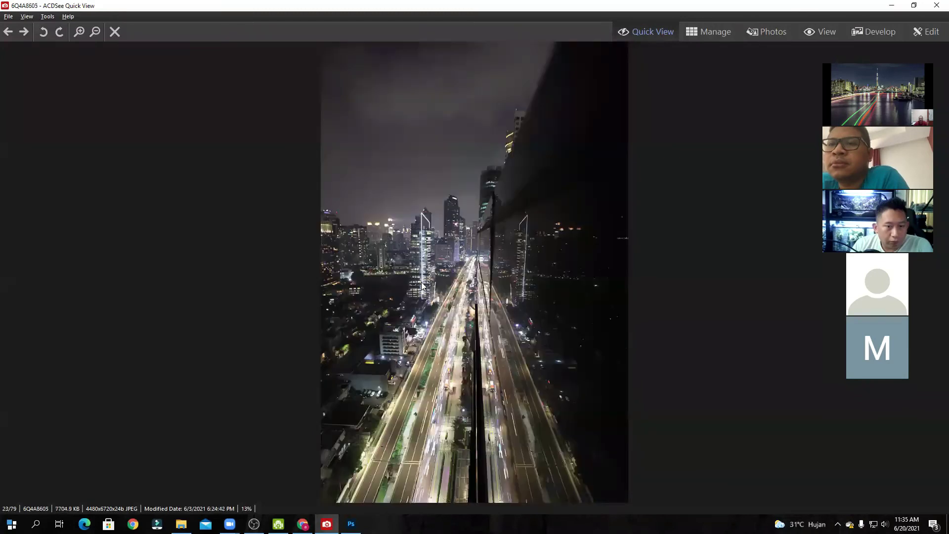
key(Left)
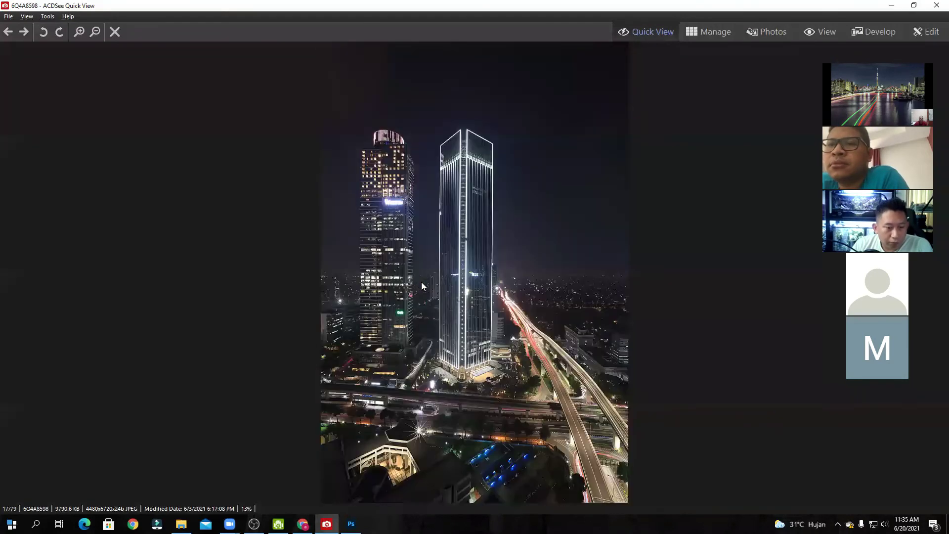
key(Right)
key(Right)
key(Right)
key(Right)
key(Right)
key(Right)
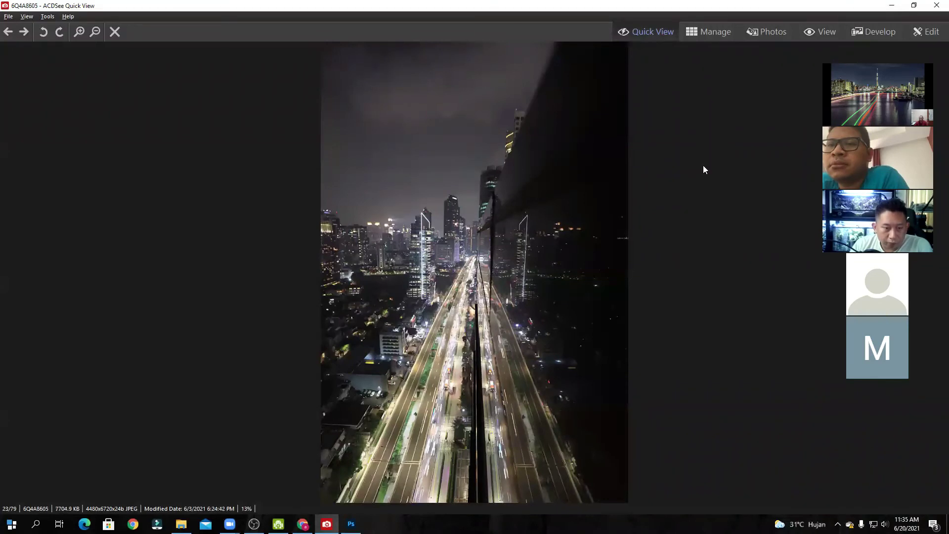
Step: Close the photo viewer, switch to Photoshop and flatten the blended panorama into a single layer
click(935, 5)
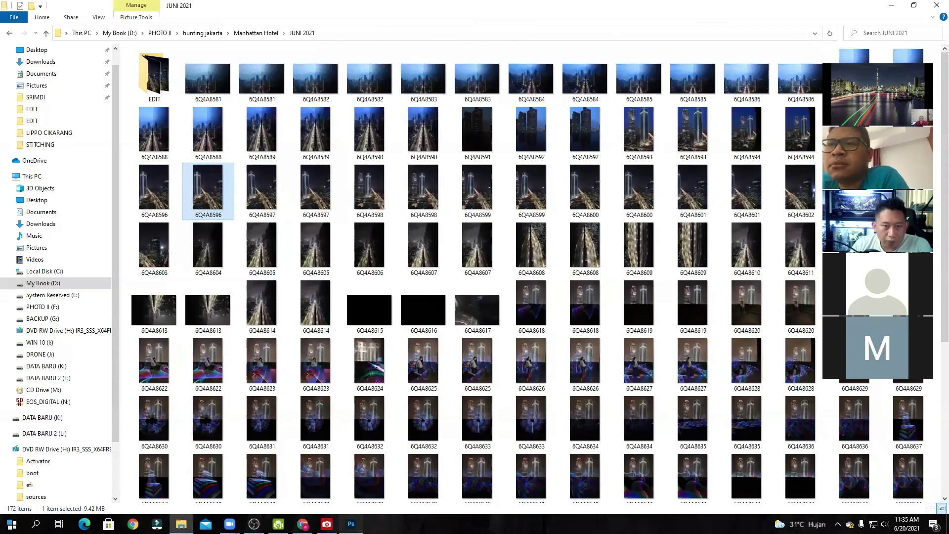
key(alt+Tab)
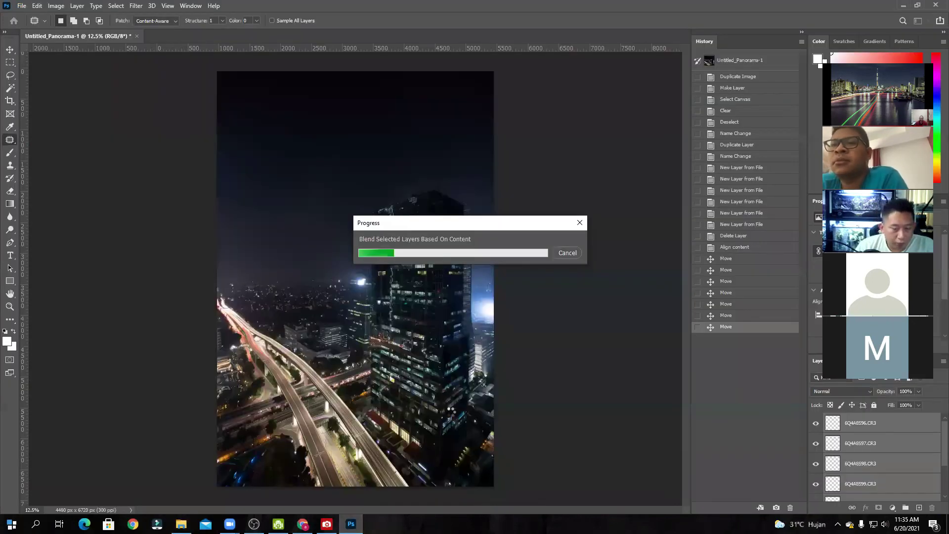
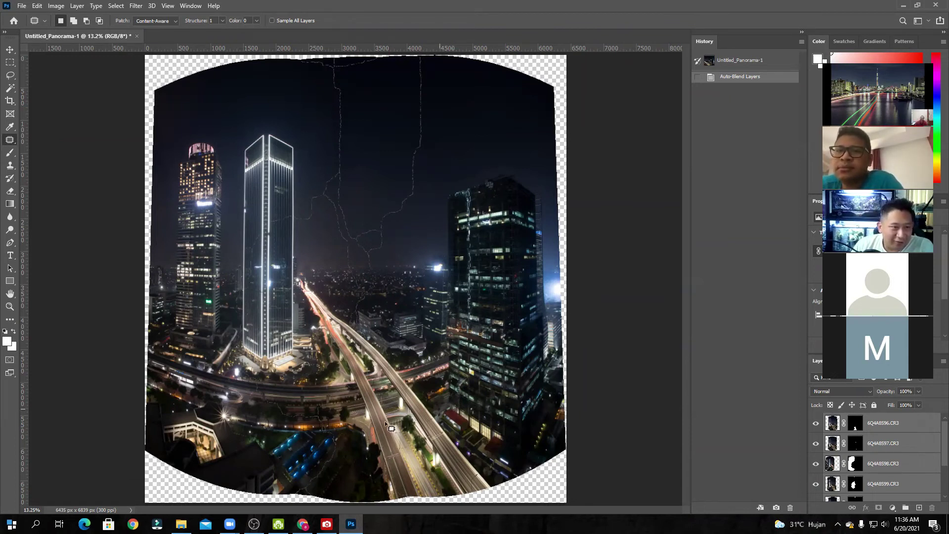
click(58, 6)
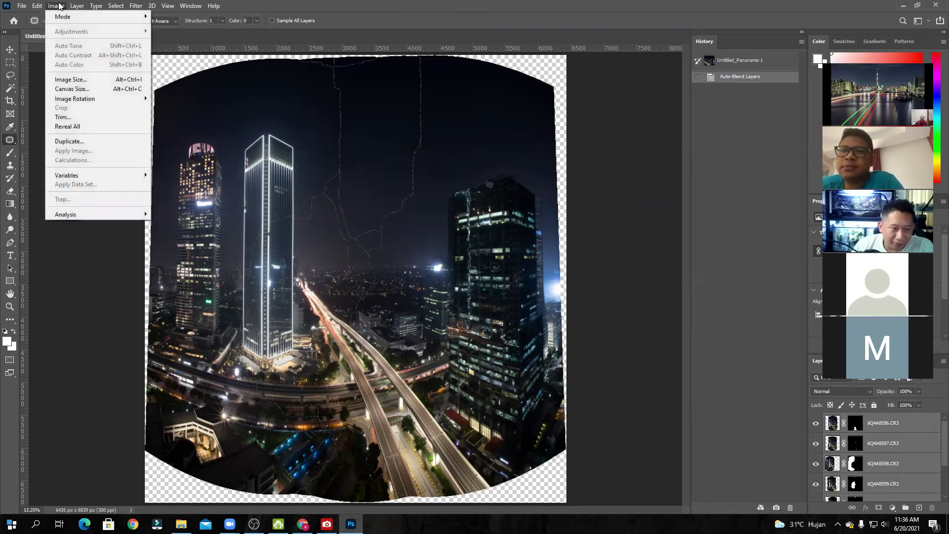
click(95, 5)
click(76, 6)
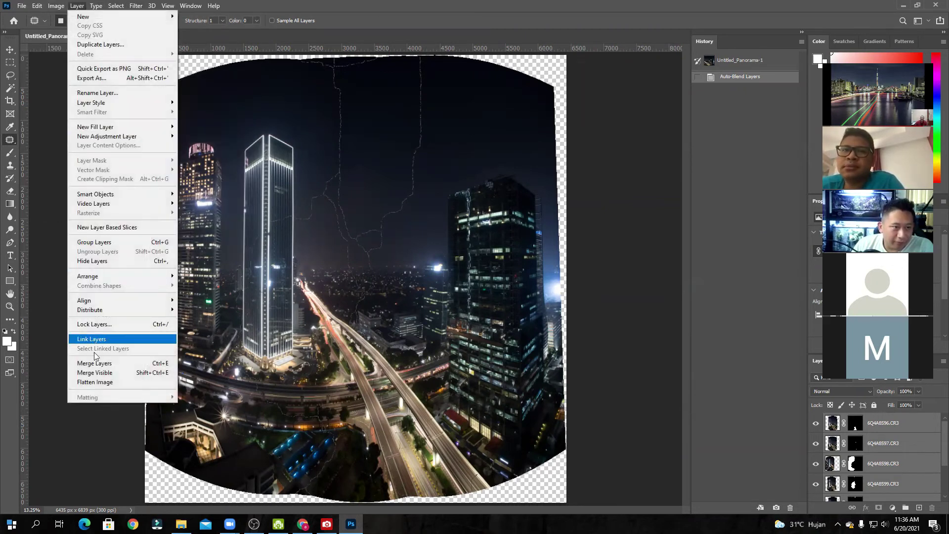
click(99, 382)
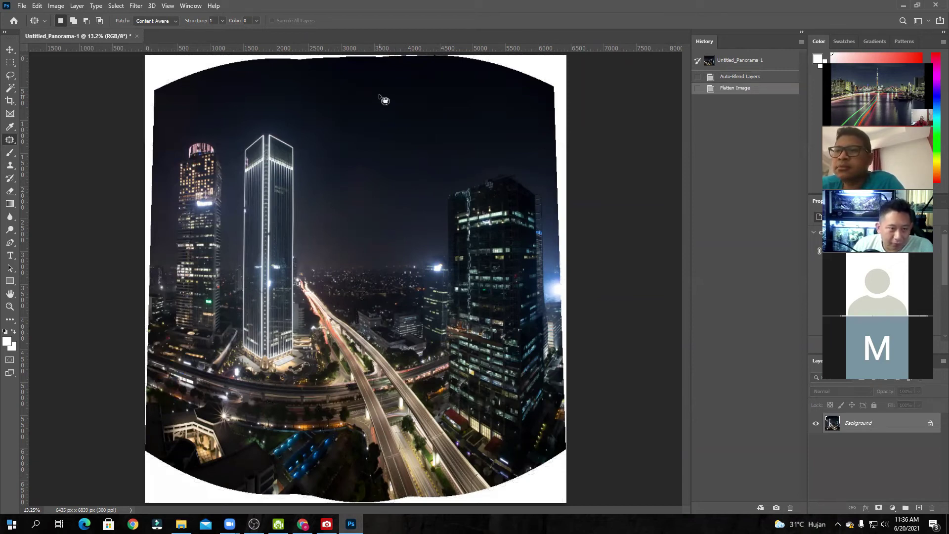
Step: Start cropping the flattened panorama and set the crop ratio to 1 : 1 (Square)
click(10, 100)
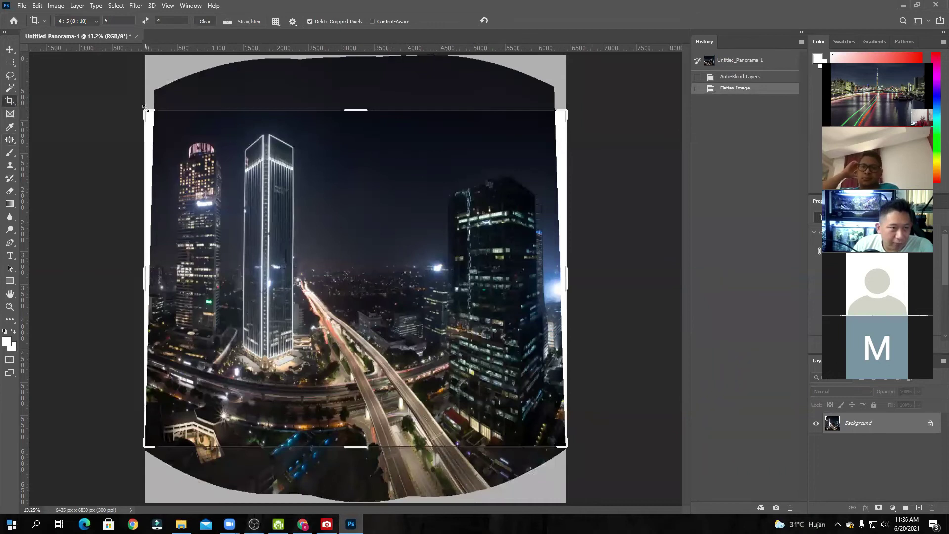
drag(147, 109, 150, 115)
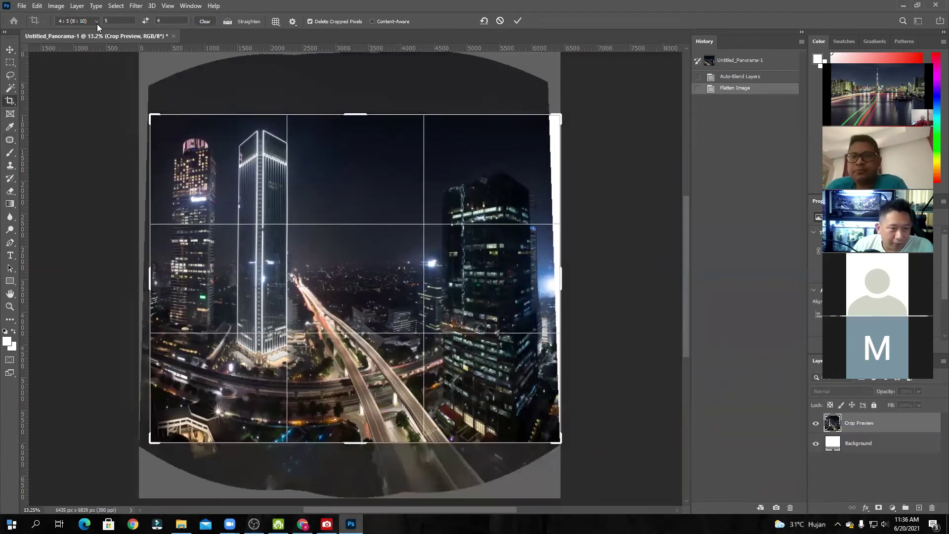
click(95, 21)
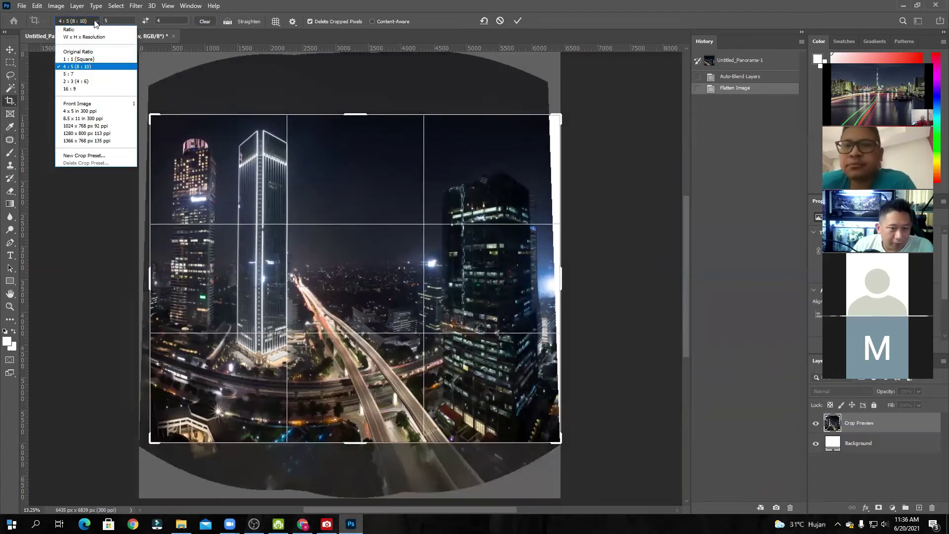
click(90, 60)
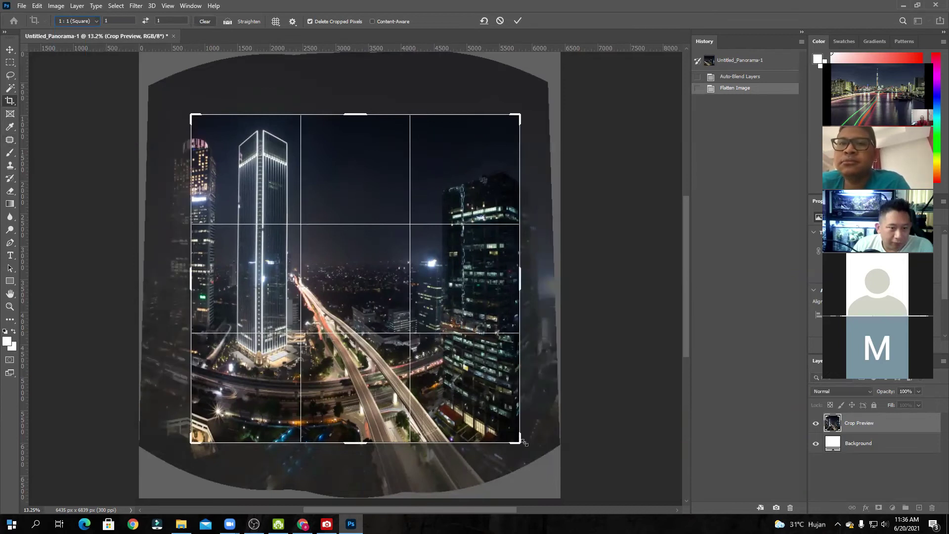
Step: Enlarge and reposition the square crop to frame all three towers and most of the panorama's width, and apply it
drag(517, 439, 532, 455)
drag(174, 96, 177, 100)
mouse_move(300, 230)
mouse_down()
mouse_move(284, 215)
mouse_move(315, 243)
mouse_move(307, 242)
mouse_up()
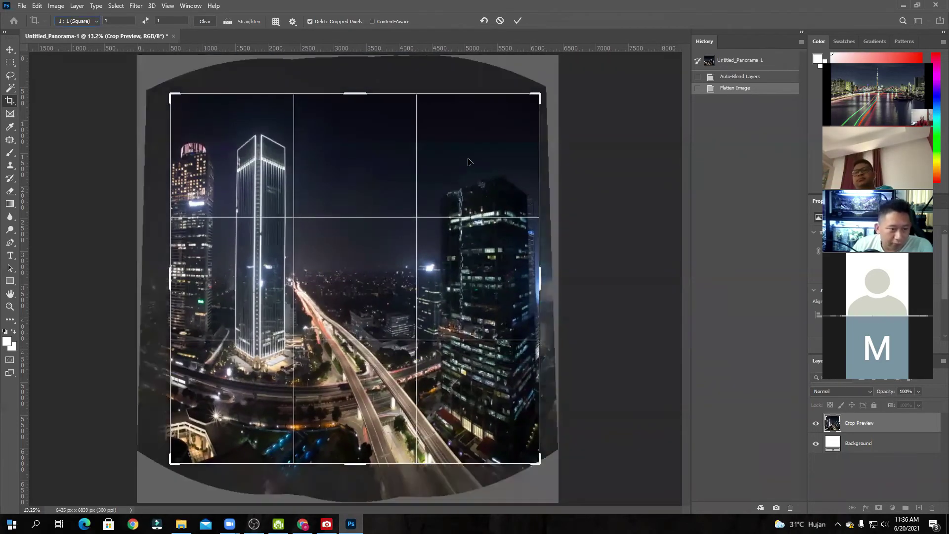
drag(542, 95, 544, 92)
drag(167, 468, 168, 469)
drag(382, 328, 406, 325)
drag(541, 94, 558, 87)
drag(438, 178, 440, 165)
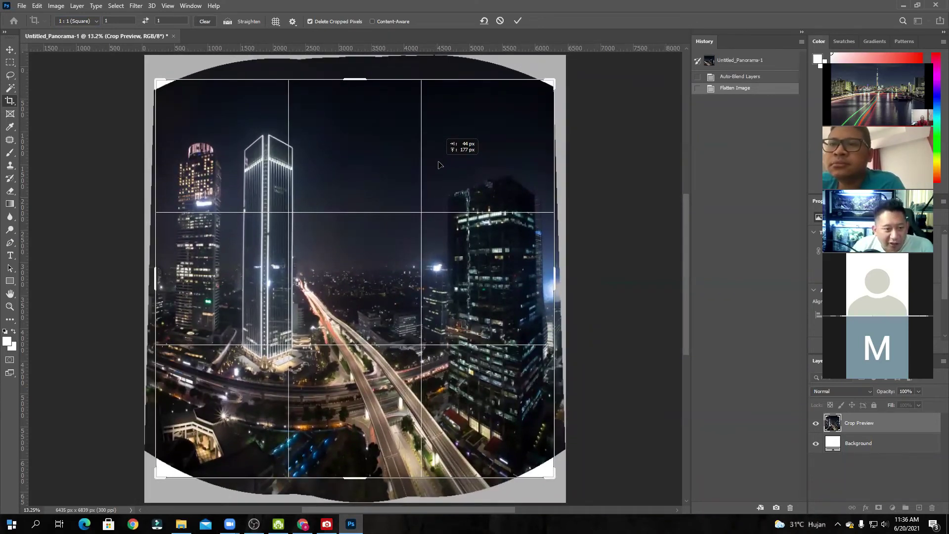
drag(440, 165, 440, 165)
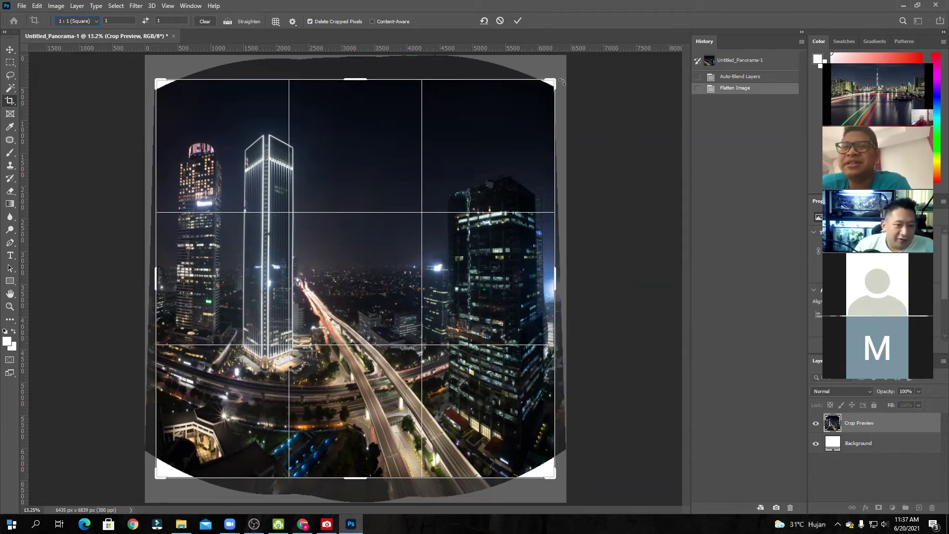
drag(555, 77, 557, 76)
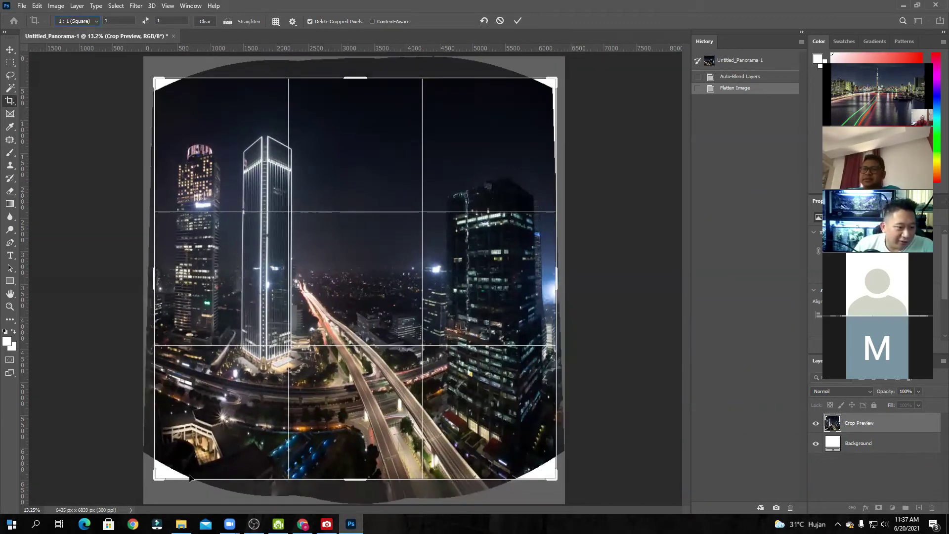
click(519, 20)
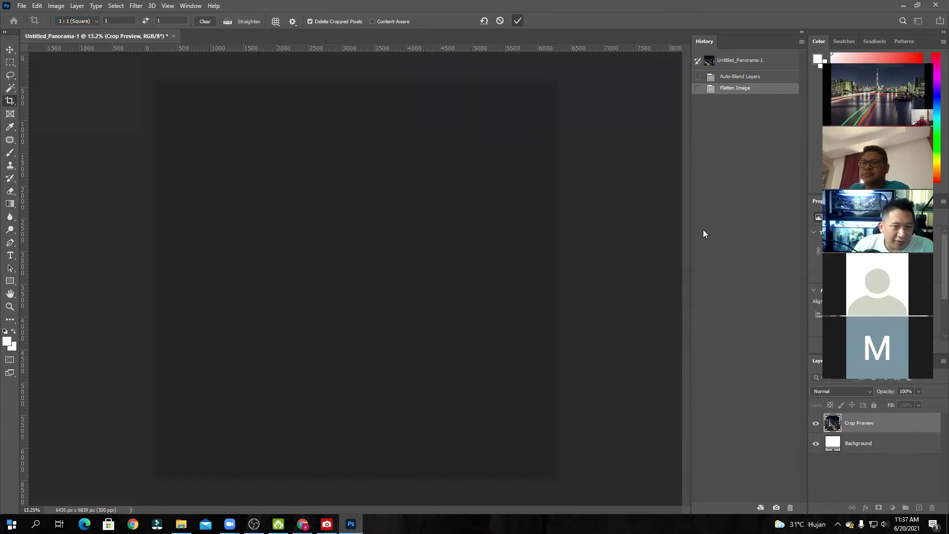
Step: Fill the white upper-left corner of the image with night sky using the Patch tool and deselect
click(10, 139)
mouse_move(148, 94)
mouse_down()
mouse_move(163, 101)
mouse_move(200, 85)
mouse_move(177, 85)
mouse_move(214, 94)
mouse_up()
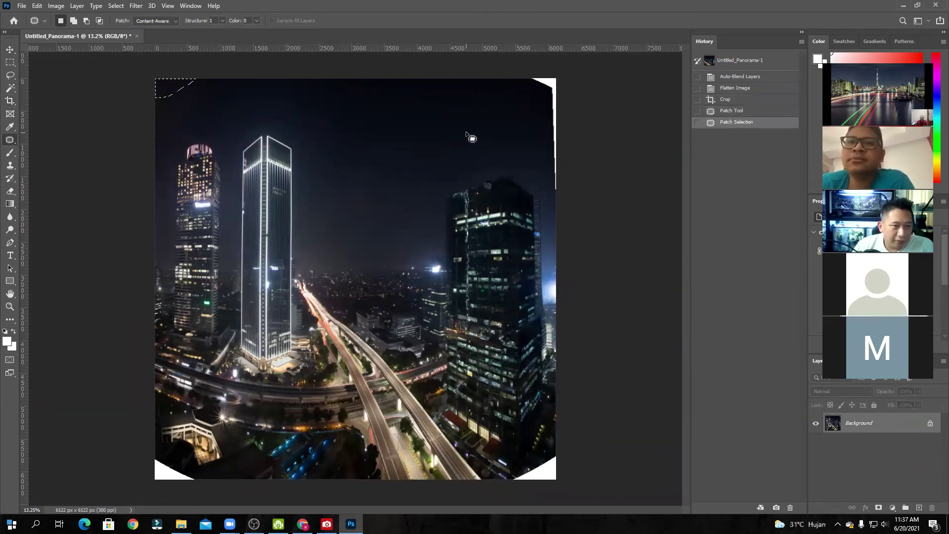
key(ctrl+d)
Step: Patch the white upper-right corner and the strip along the right edge with neighbouring sky, and clear the selection
drag(526, 78, 541, 140)
mouse_move(555, 193)
mouse_down()
mouse_move(564, 191)
mouse_move(568, 80)
mouse_up()
drag(555, 117, 532, 120)
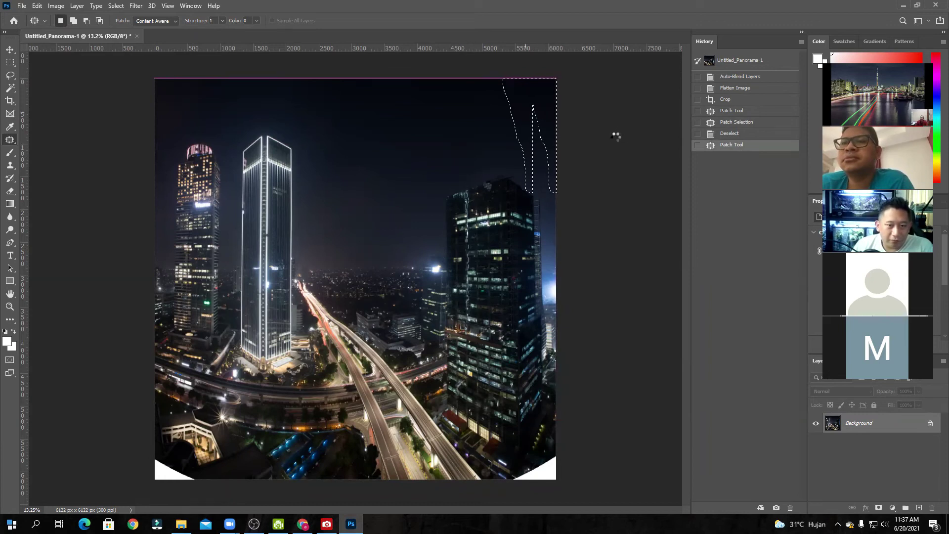
key(ctrl+d)
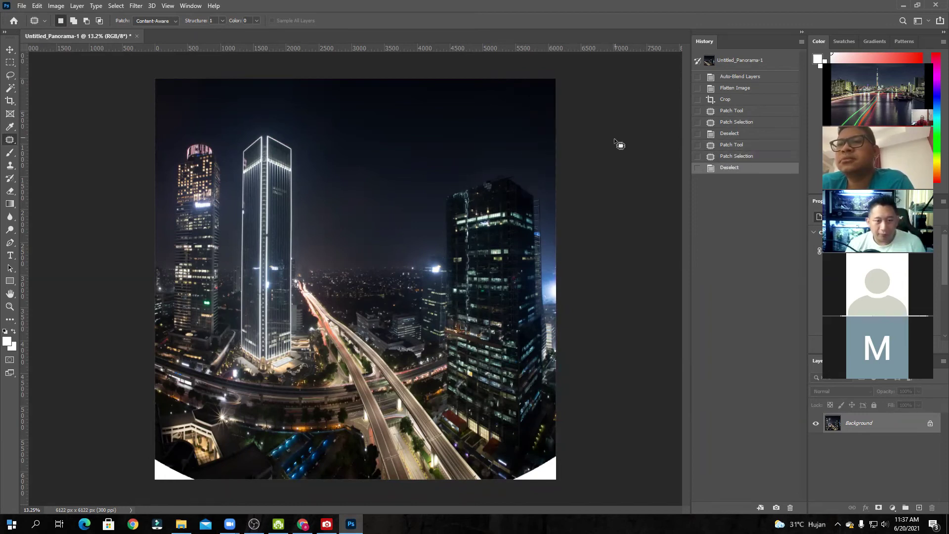
Step: Patch the white lower-right and lower-left corners of the image with neighbouring dark ground, clearing the selection after each patch
mouse_move(554, 451)
mouse_down()
mouse_move(501, 483)
mouse_move(548, 486)
mouse_move(567, 477)
mouse_move(556, 460)
mouse_move(529, 452)
mouse_move(509, 462)
mouse_up()
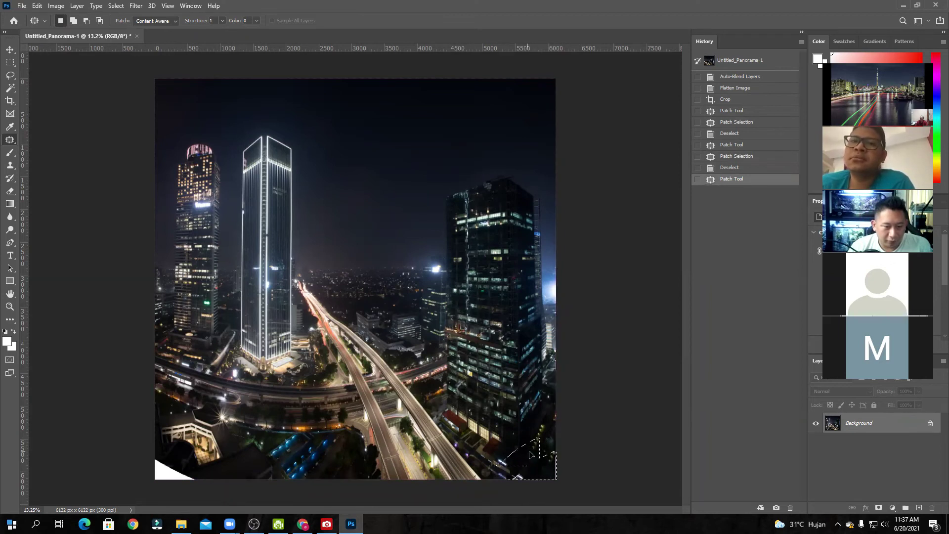
key(ctrl+d)
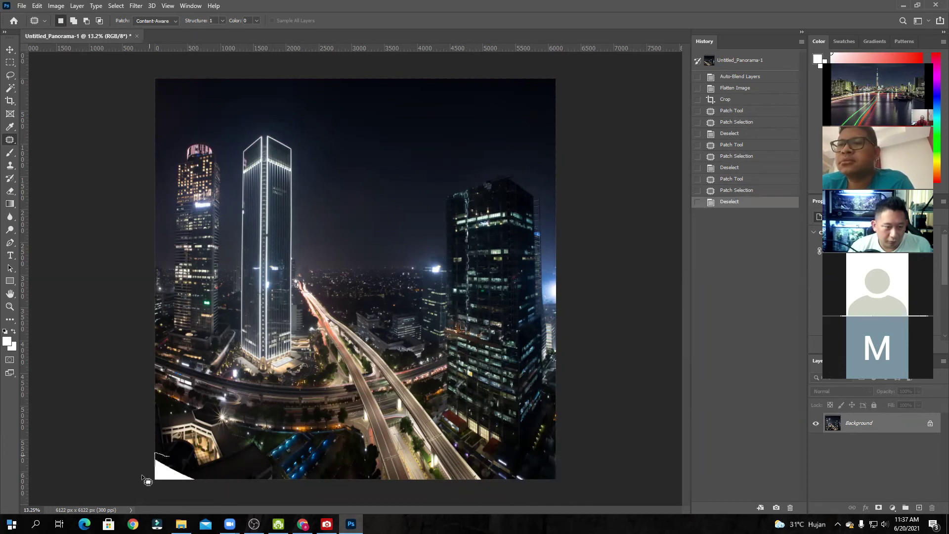
mouse_move(192, 480)
mouse_down()
mouse_move(159, 455)
mouse_move(183, 468)
mouse_move(184, 454)
mouse_move(176, 472)
mouse_up()
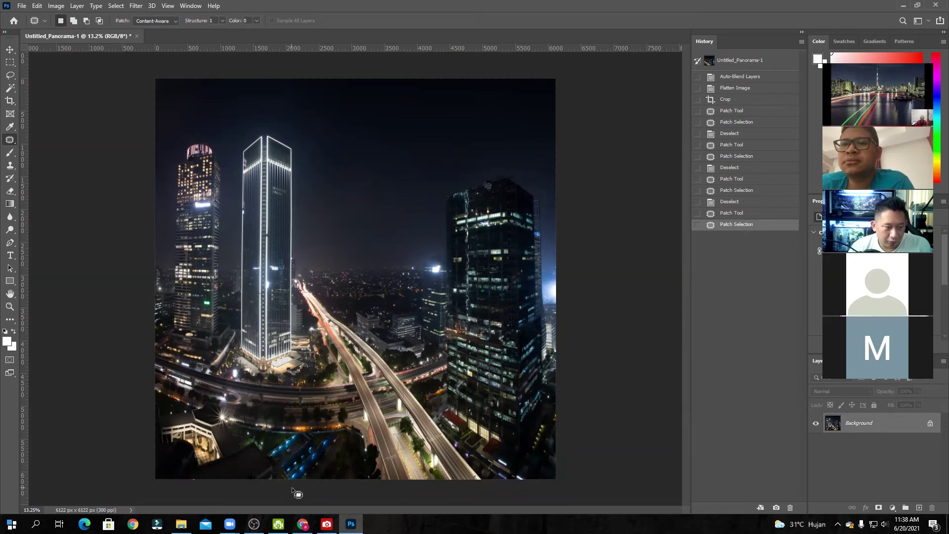
key(ctrl+d)
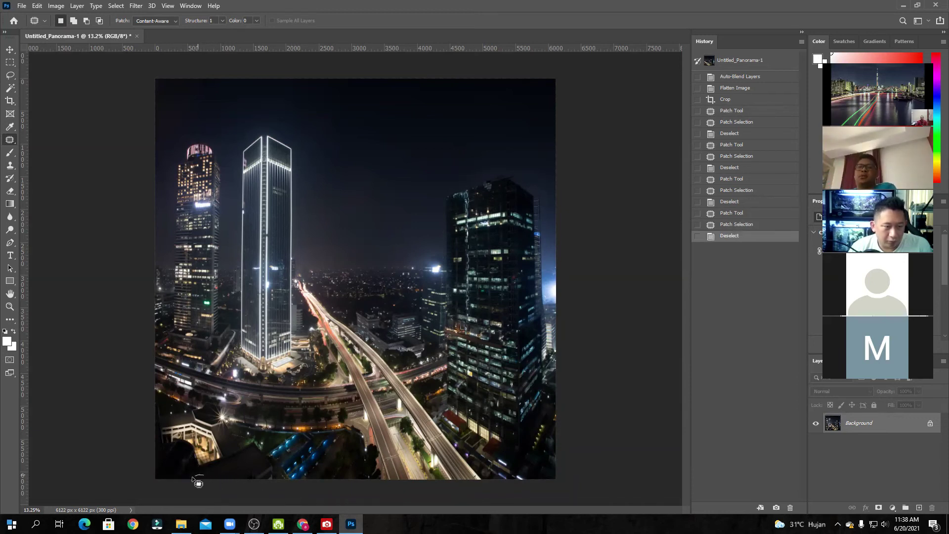
drag(191, 480, 224, 471)
key(ctrl+d)
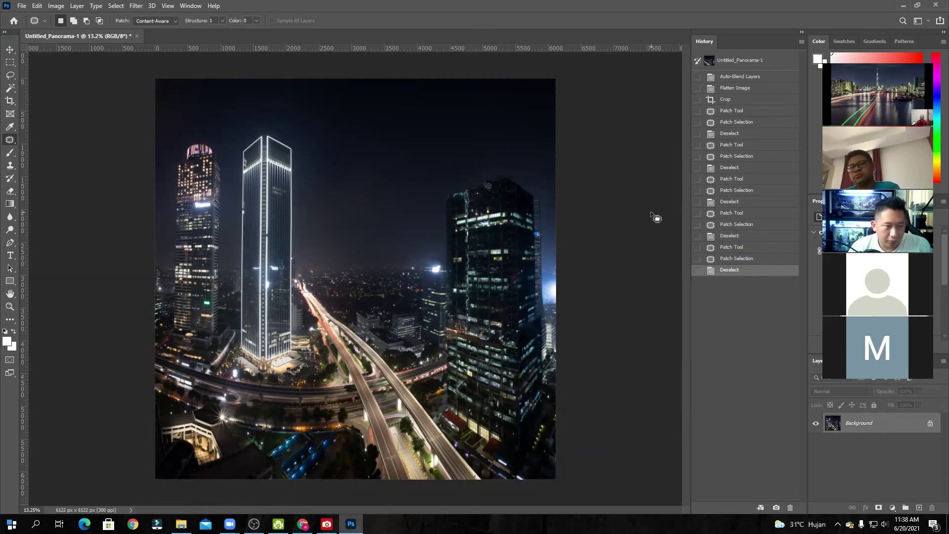
Step: Open the patched panorama in the Camera Raw Filter and set Shadows to +54
click(138, 7)
click(196, 76)
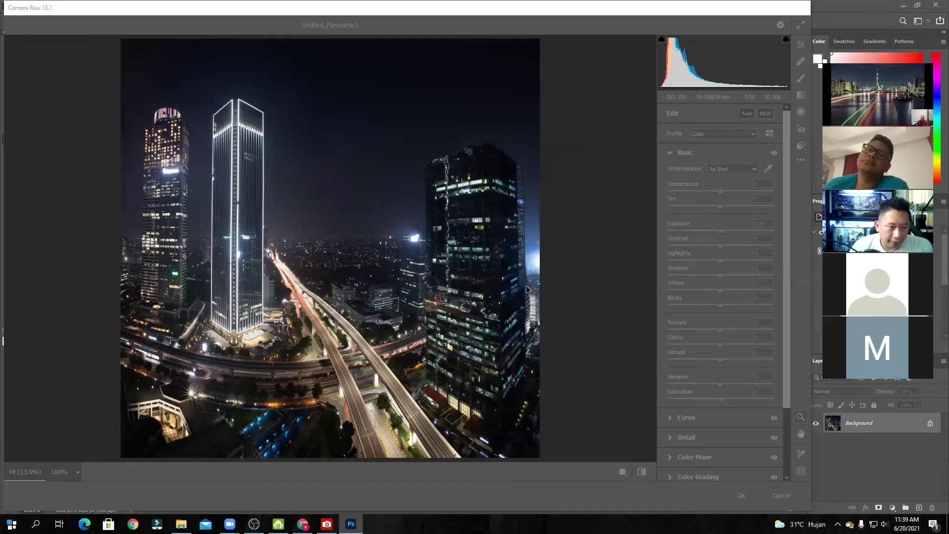
click(566, 196)
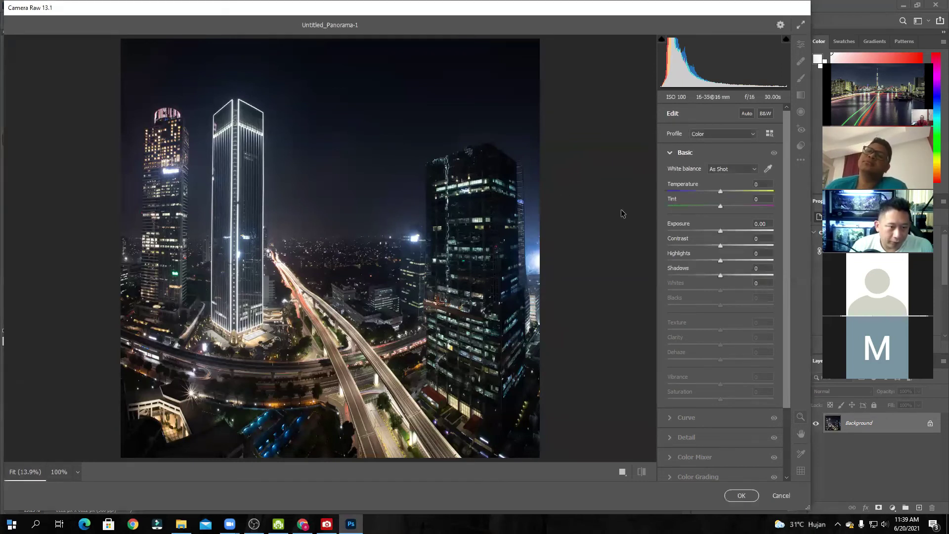
click(565, 246)
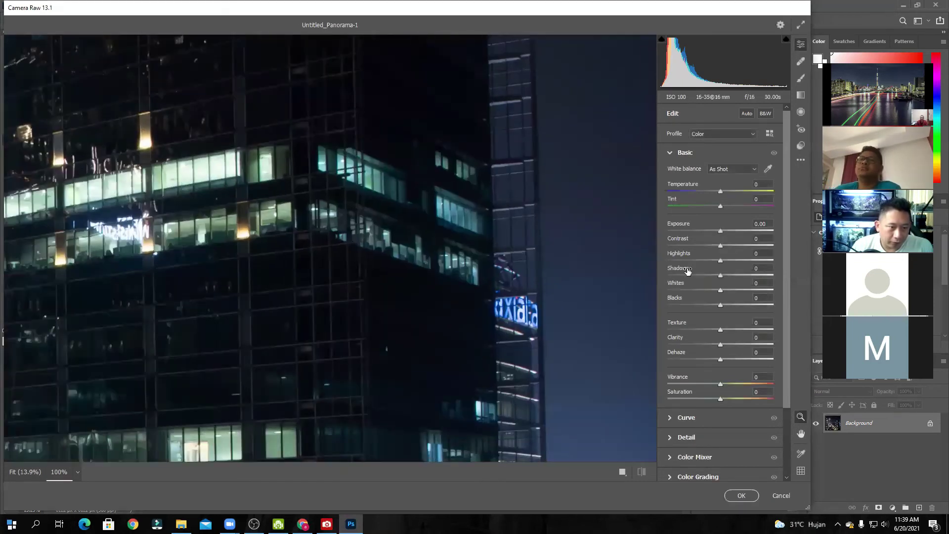
alt+click(565, 246)
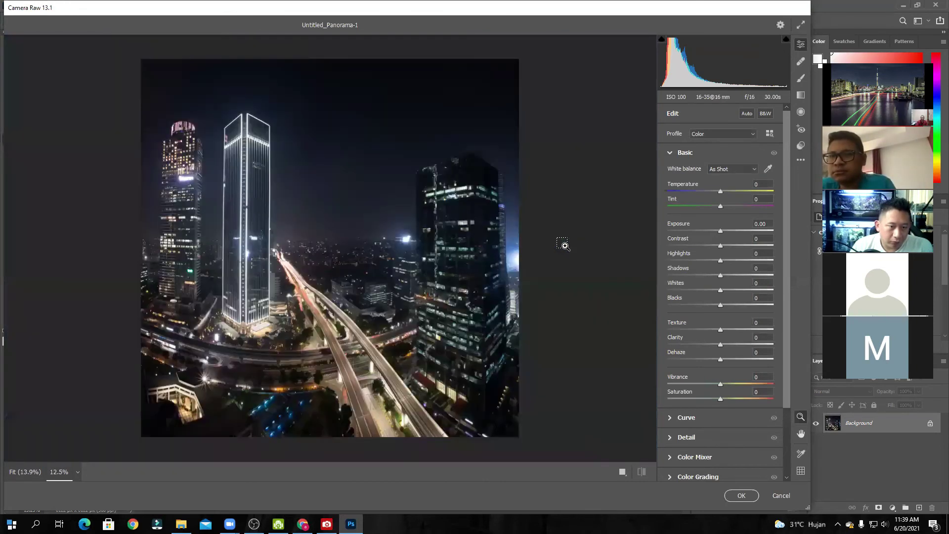
drag(721, 278, 758, 275)
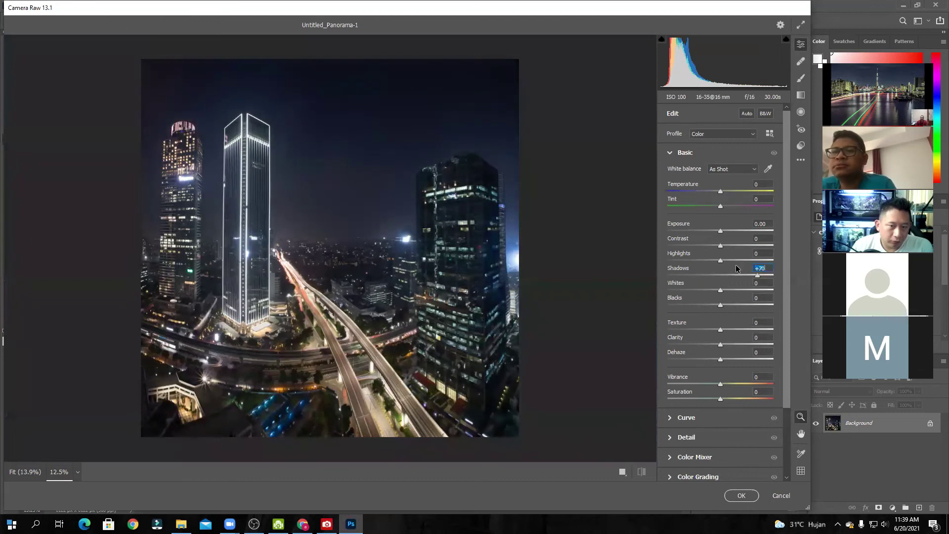
text(54)
key(Return)
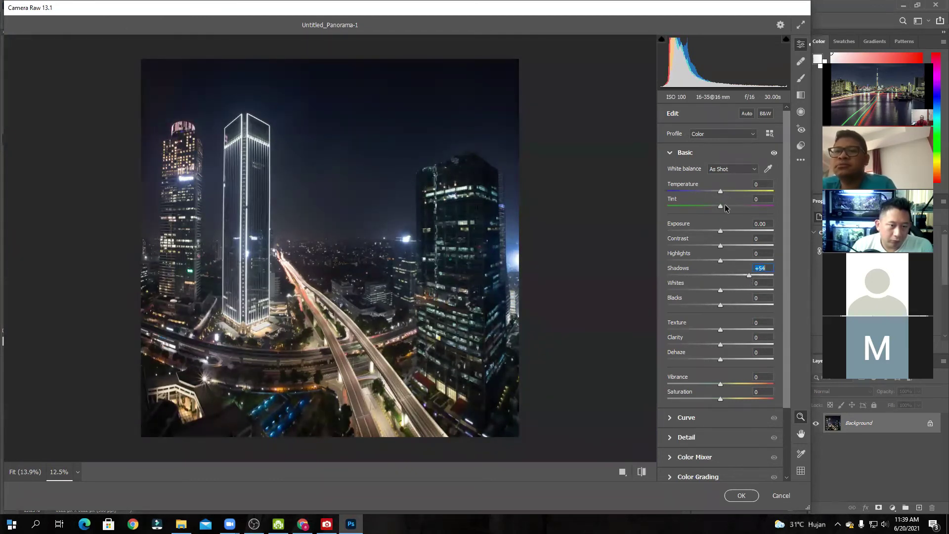
Step: Set Exposure to +1.05, Highlights to -100, Texture to +13, Clarity to +30 and Contrast to +21
drag(720, 231, 734, 229)
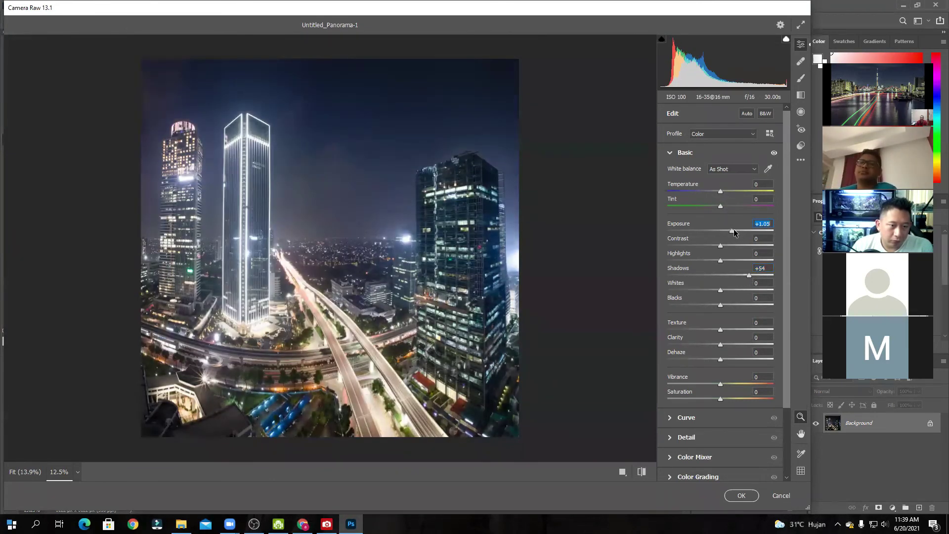
drag(721, 260, 665, 262)
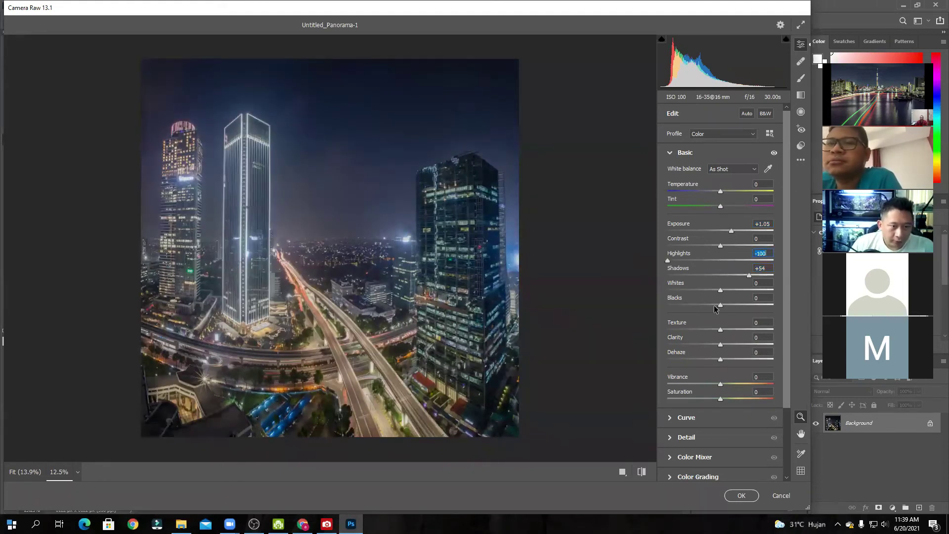
drag(720, 329, 740, 343)
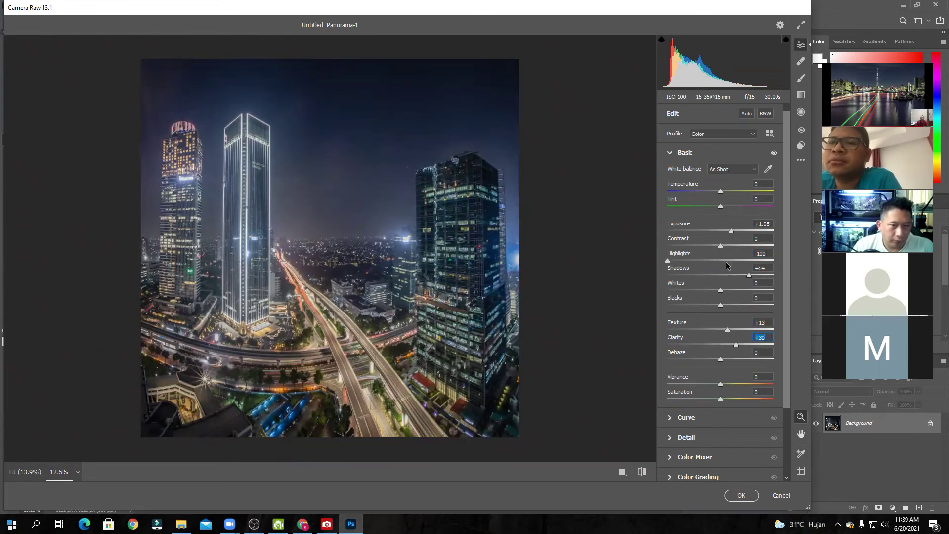
mouse_move(721, 245)
mouse_down()
mouse_move(736, 247)
mouse_move(726, 247)
mouse_up()
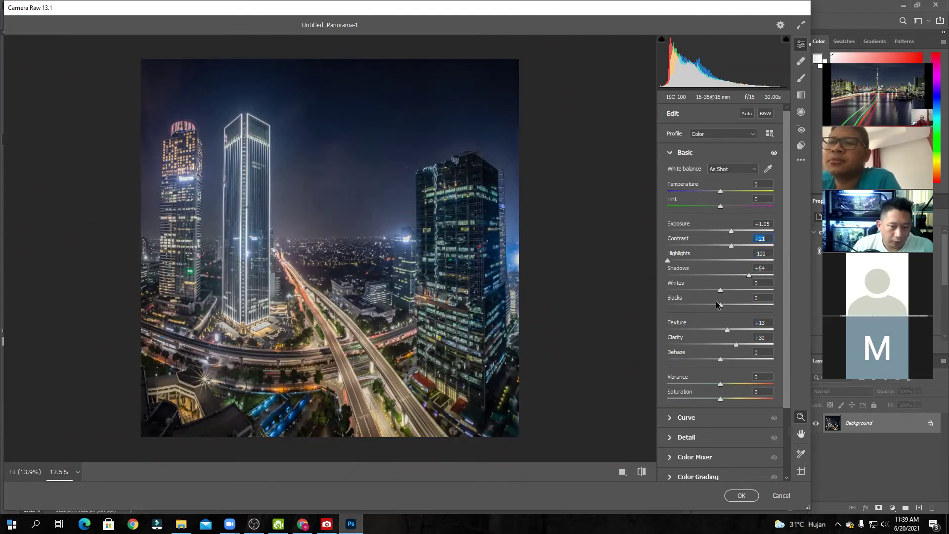
Step: Set Blacks to -5, Whites to -58 and Exposure to +1.15, and apply the Camera Raw adjustments
drag(721, 309, 703, 292)
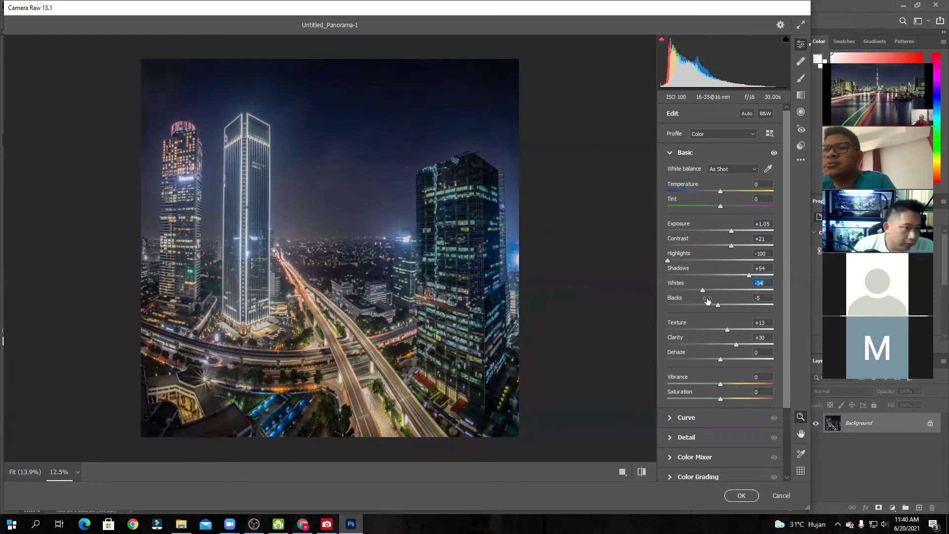
mouse_move(703, 291)
mouse_down()
mouse_move(653, 289)
mouse_move(717, 292)
mouse_move(649, 295)
mouse_move(690, 292)
mouse_up()
click(729, 229)
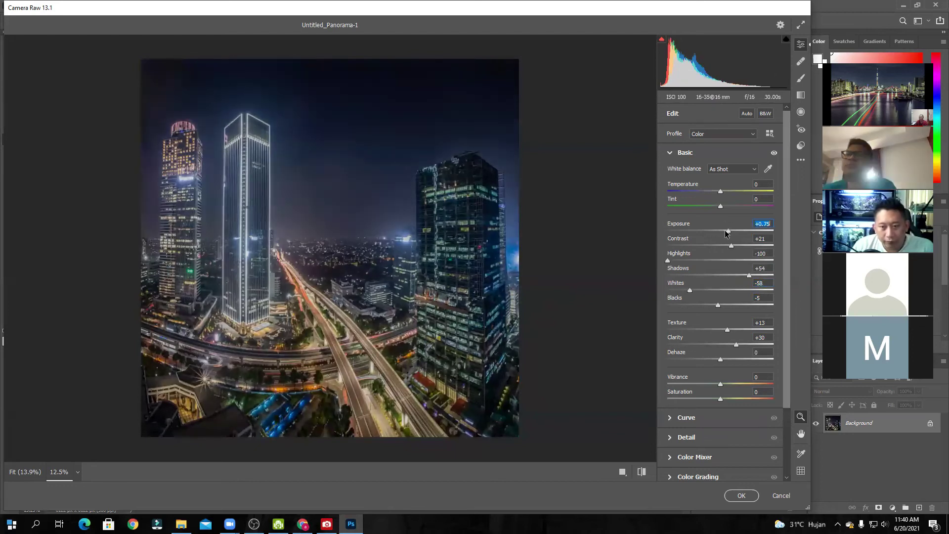
drag(733, 234, 735, 234)
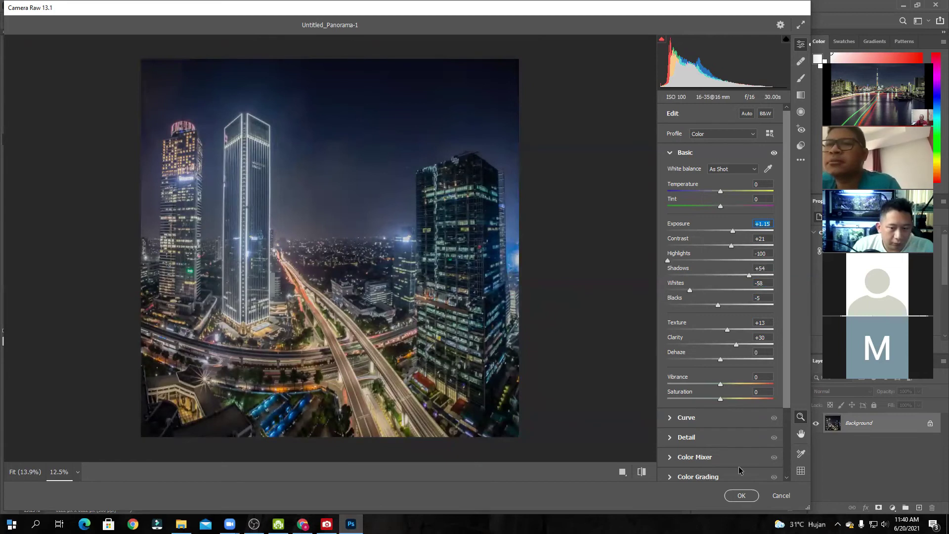
click(741, 496)
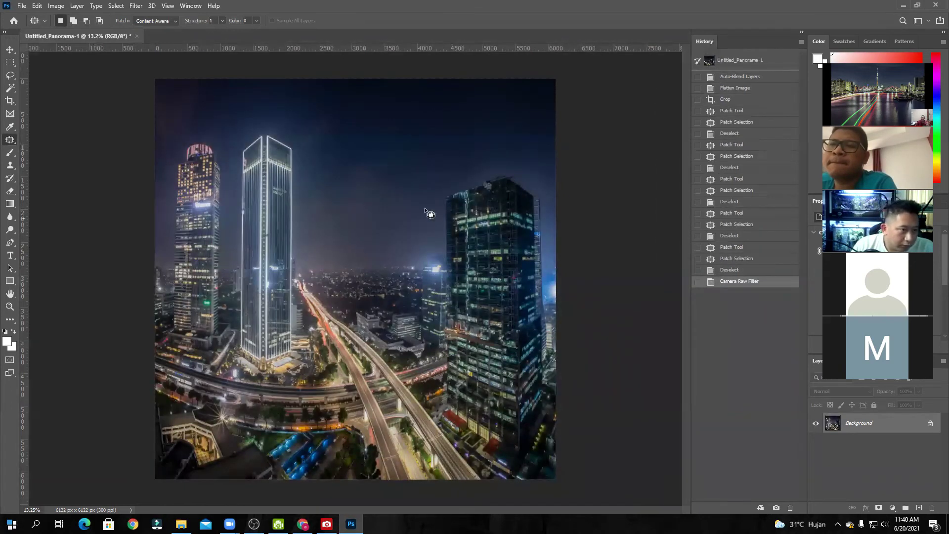
Step: Run the Camera Raw Filter a second time with Highlights at -83, Clarity at +6 and Shadows at +64
click(138, 8)
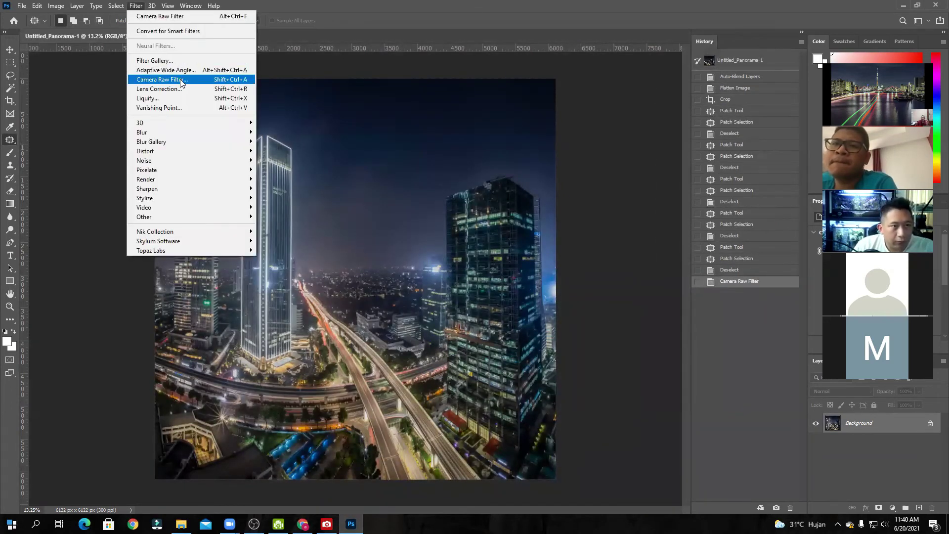
key(Escape)
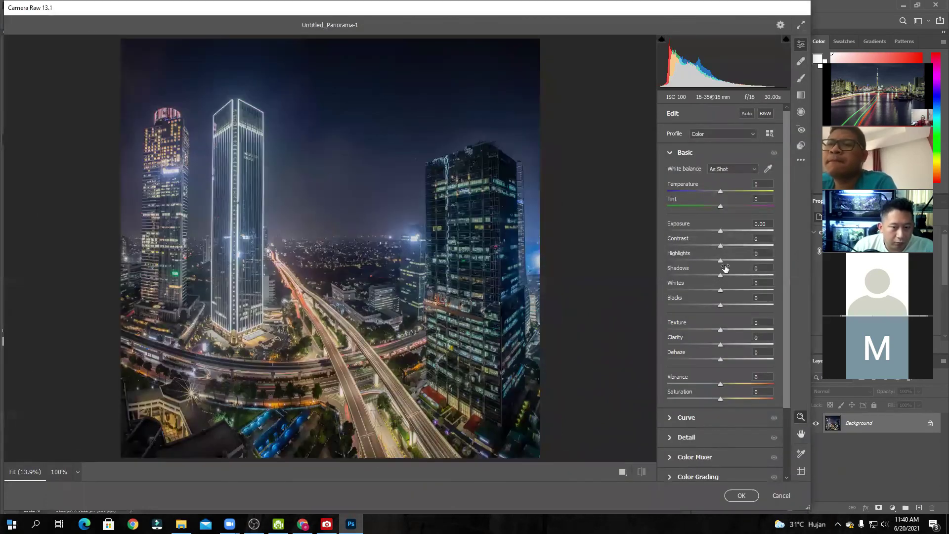
drag(722, 261, 678, 255)
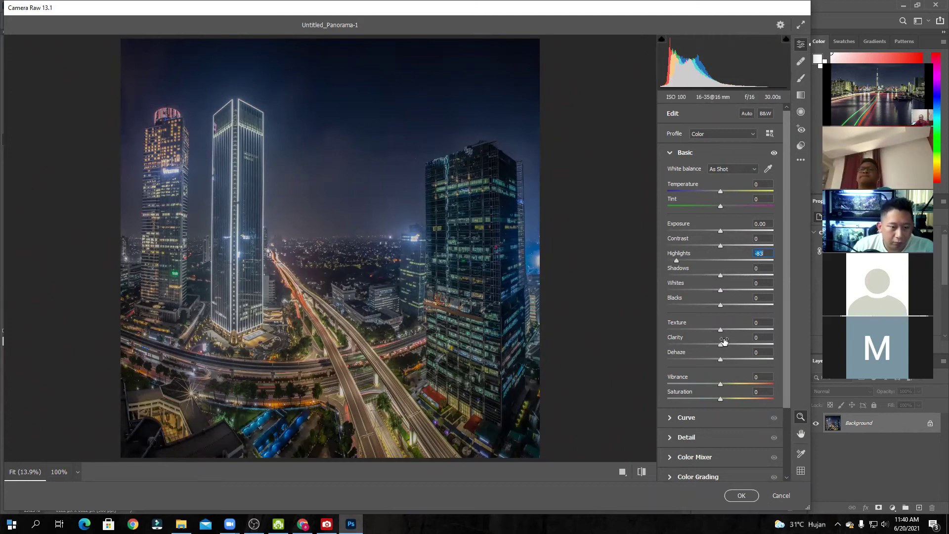
drag(730, 349, 724, 345)
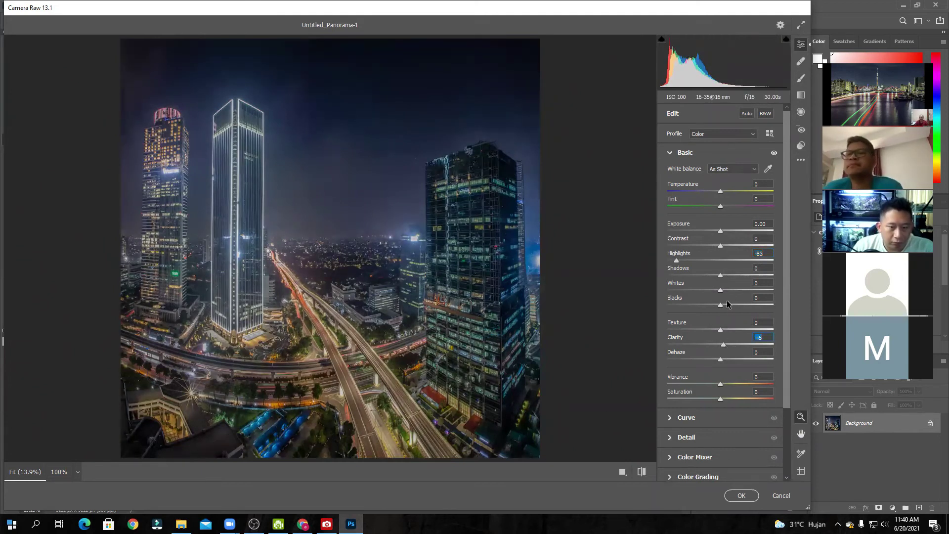
drag(721, 276, 756, 277)
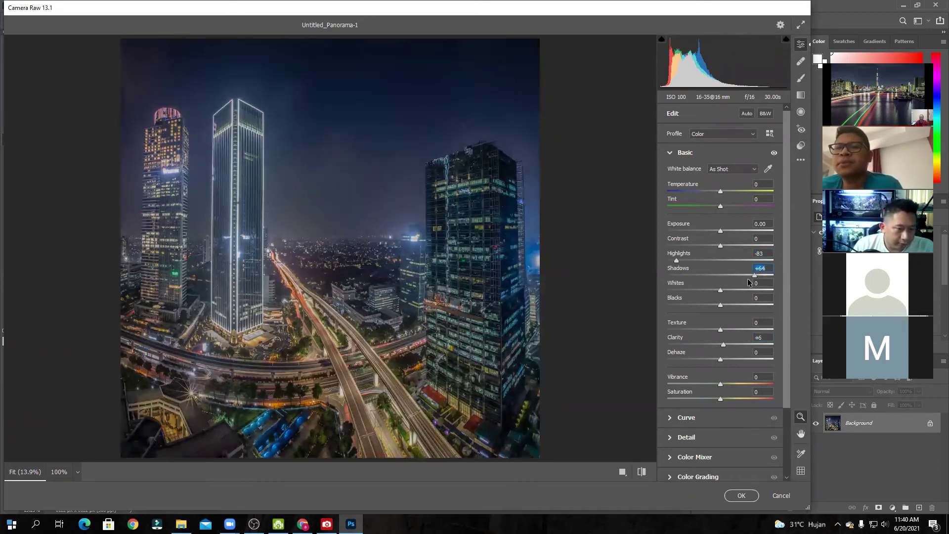
Step: Check the facade of the dark glass tower at 100% and apply the second Camera Raw adjustments
click(432, 299)
click(366, 252)
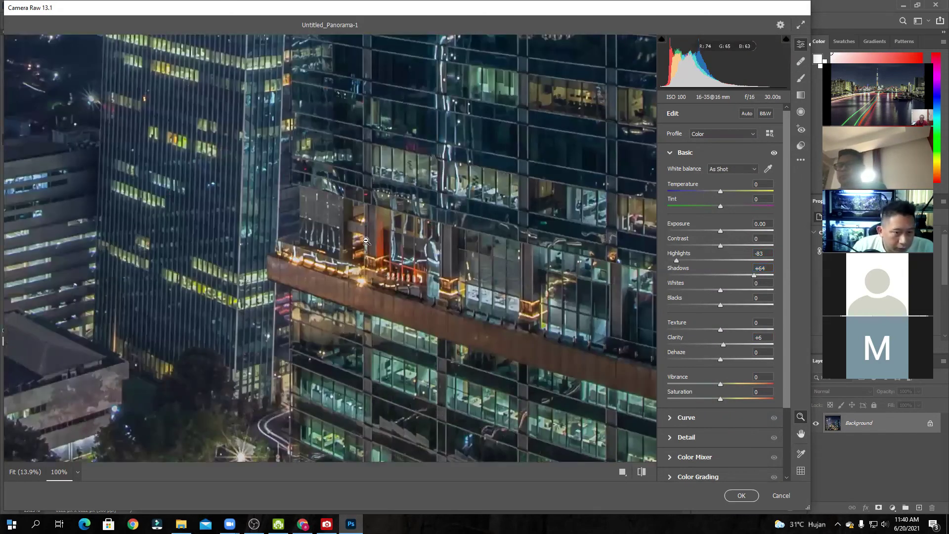
alt+click(366, 241)
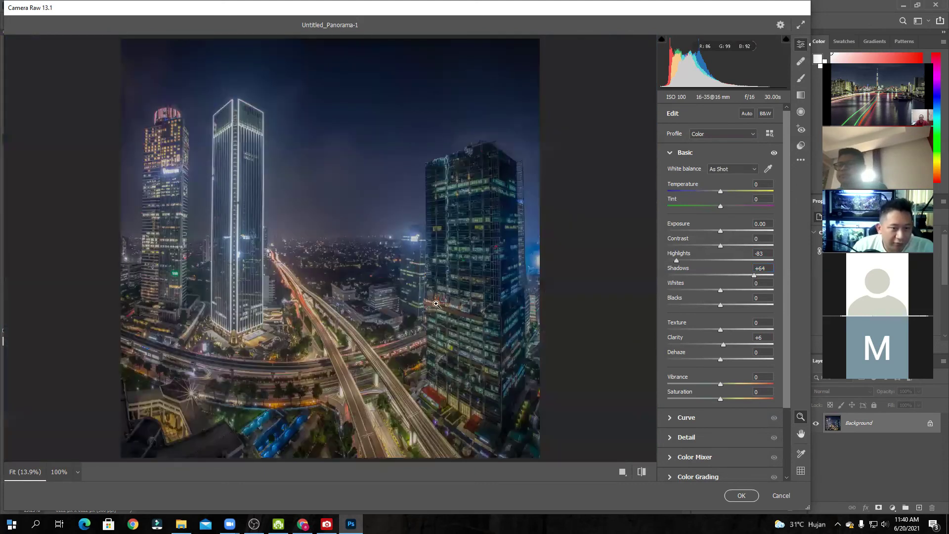
click(433, 301)
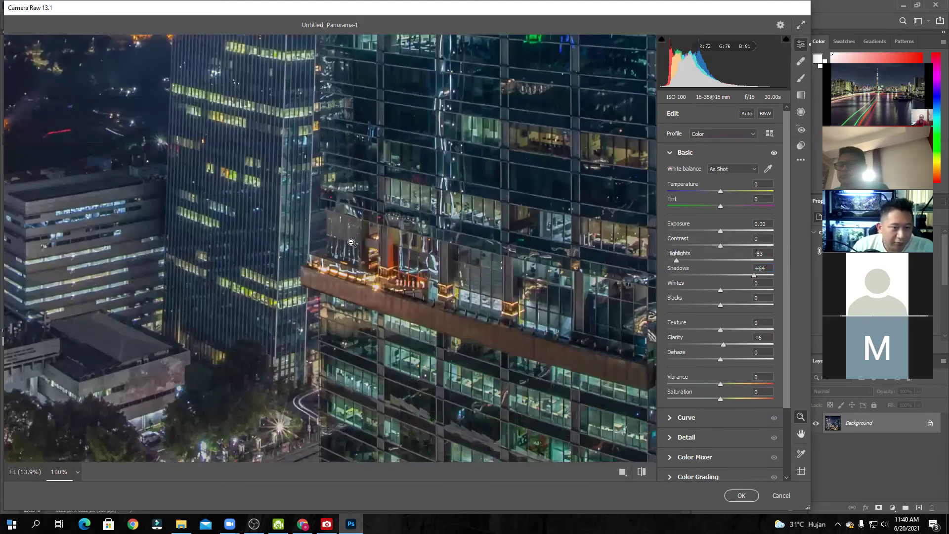
scroll(350, 241, up, 1)
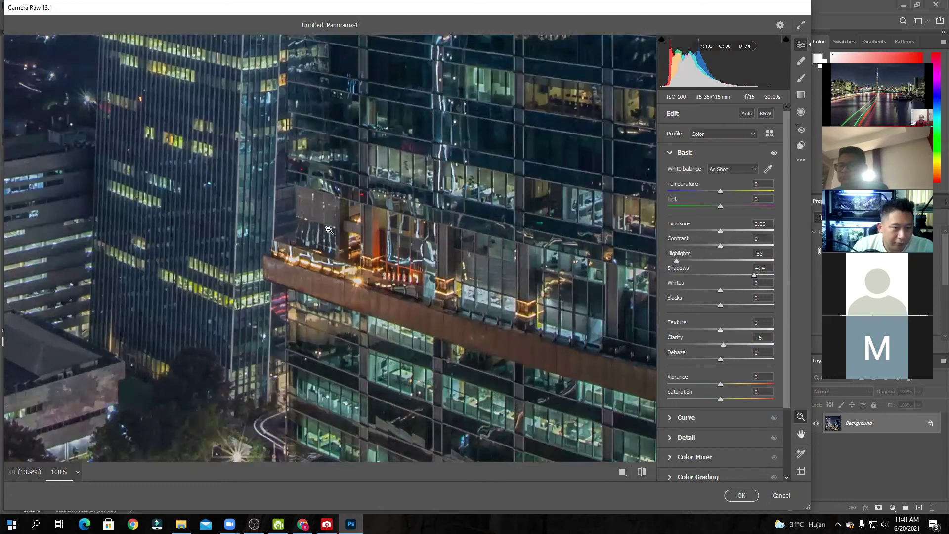
key(ctrl+0)
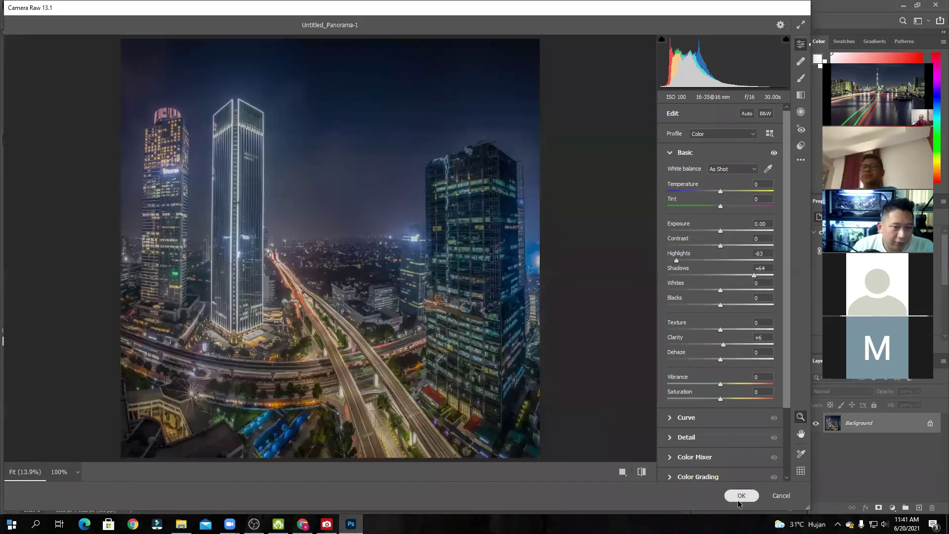
click(742, 495)
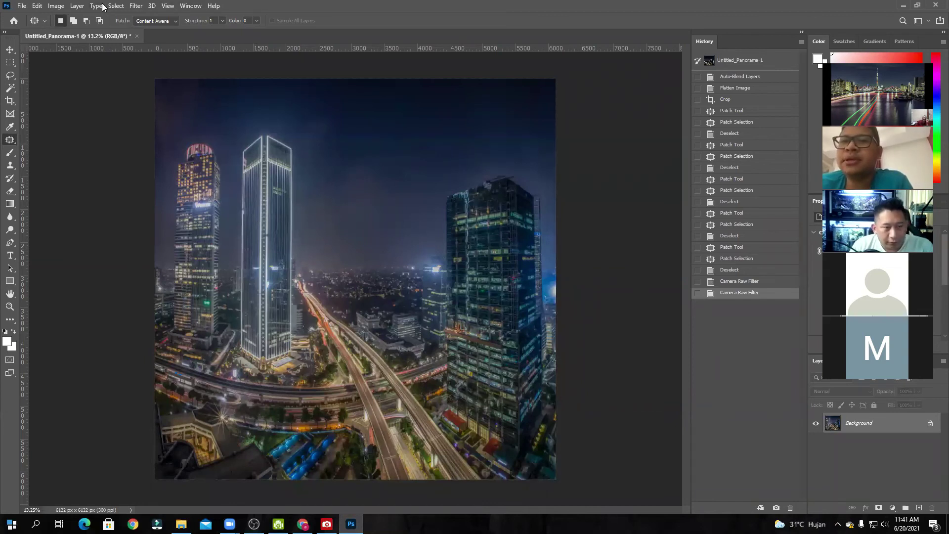
Step: Apply Auto Tone, Auto Contrast and Auto Color to the panorama
click(56, 6)
click(79, 45)
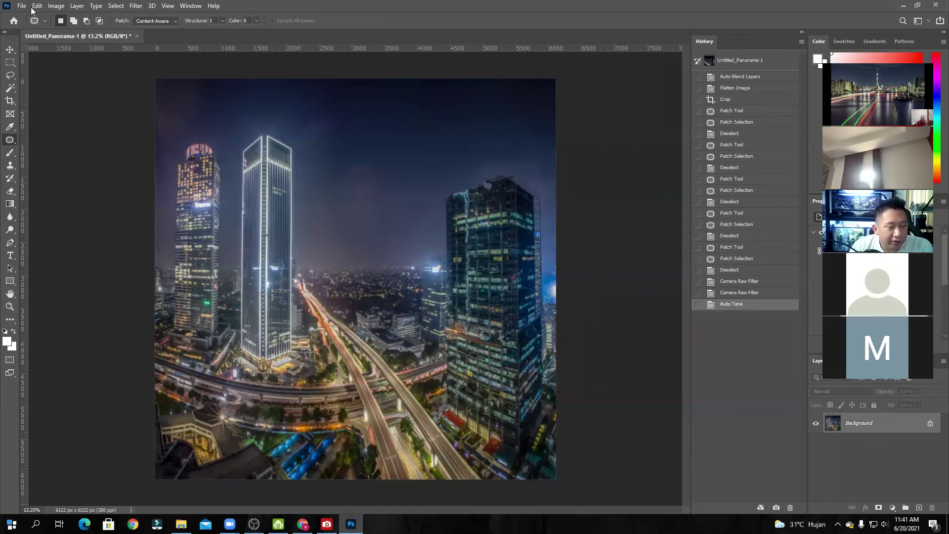
click(56, 6)
click(72, 56)
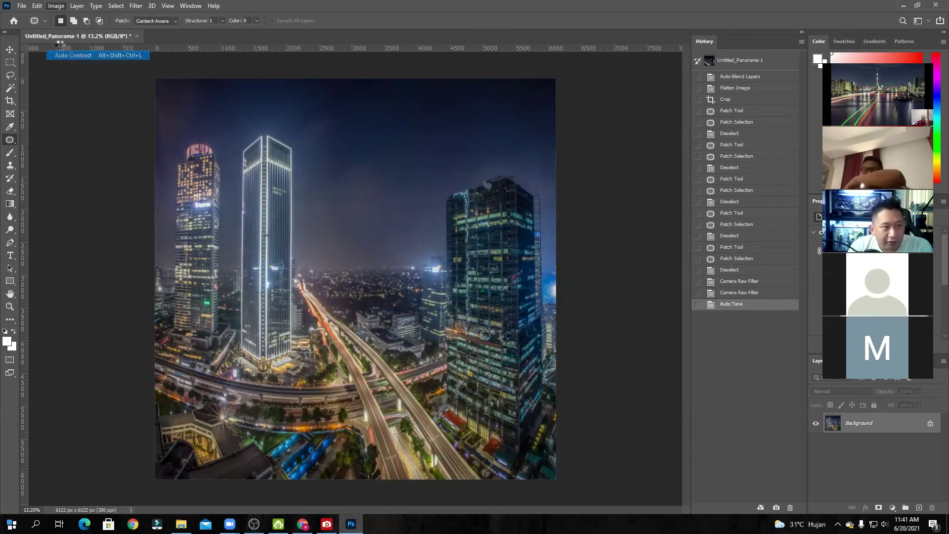
click(56, 6)
click(76, 64)
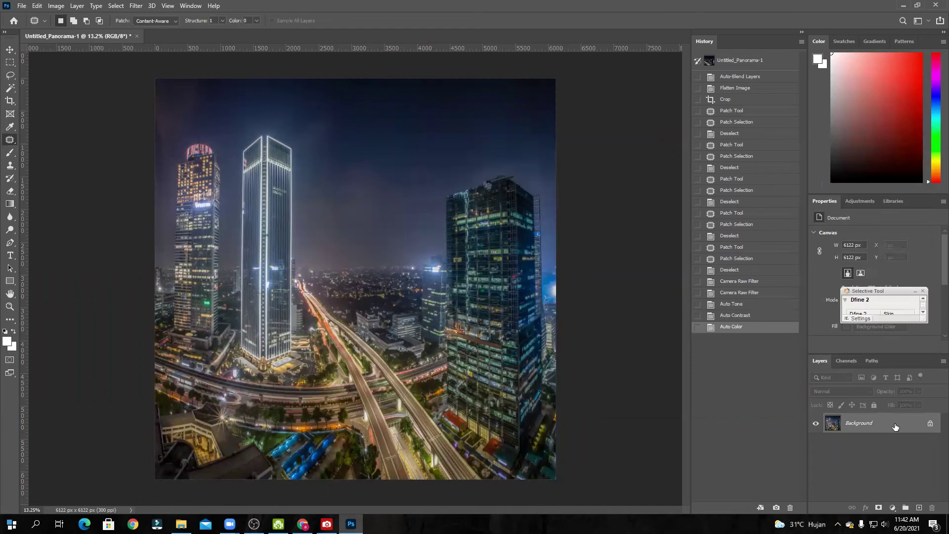
Step: Unlock the Background layer and free-transform it, pulling the upper-left corner outward and slightly adjusting the upper-right corner
click(931, 425)
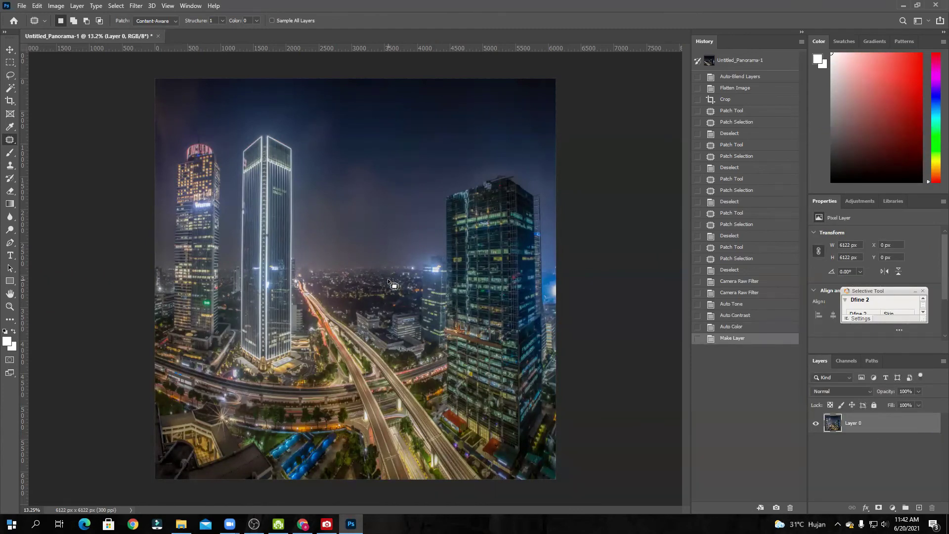
key(ctrl+t)
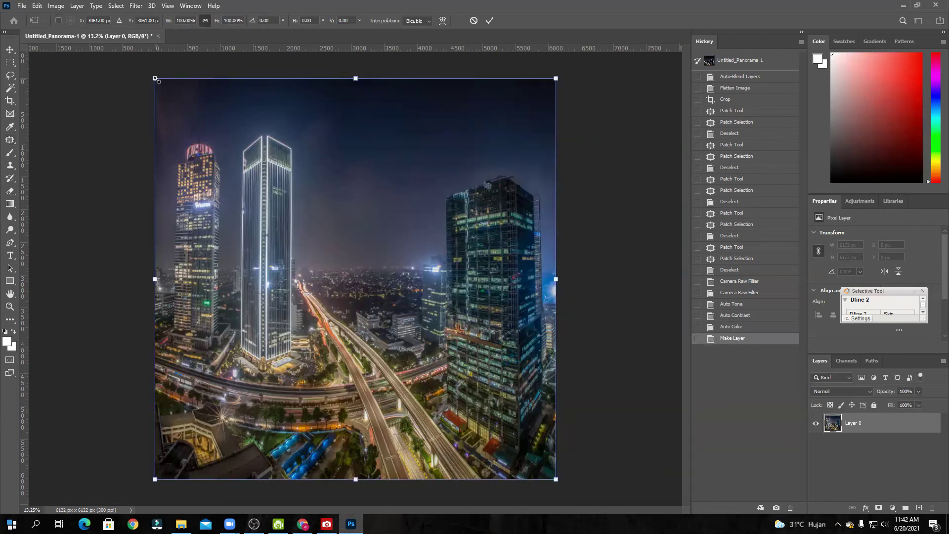
mouse_move(152, 77)
mouse_down()
mouse_move(146, 70)
mouse_move(153, 77)
mouse_up()
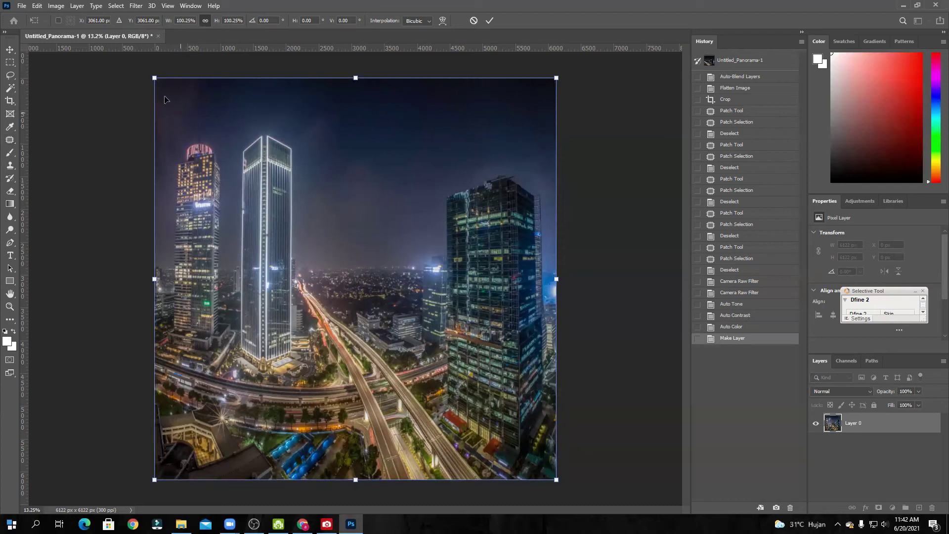
drag(153, 79, 152, 76)
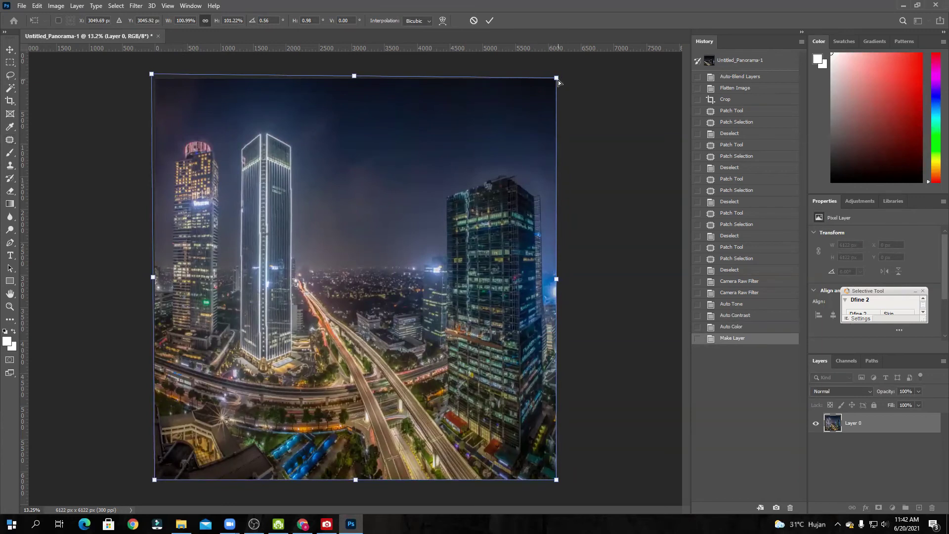
drag(559, 82, 559, 81)
drag(151, 78, 152, 76)
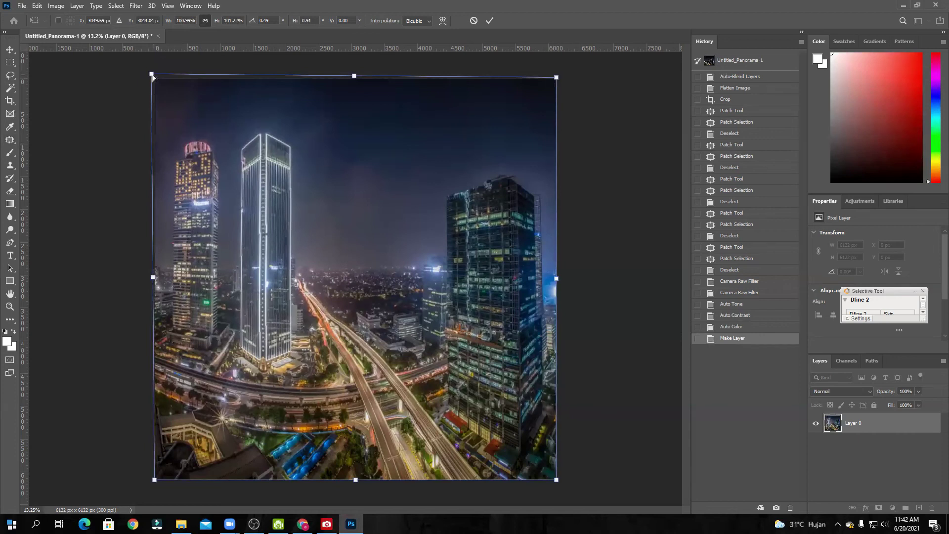
Step: Align the white-lit tower's right edge to a temporary vertical guide, apply the transform and remove the guide
drag(27, 166, 292, 178)
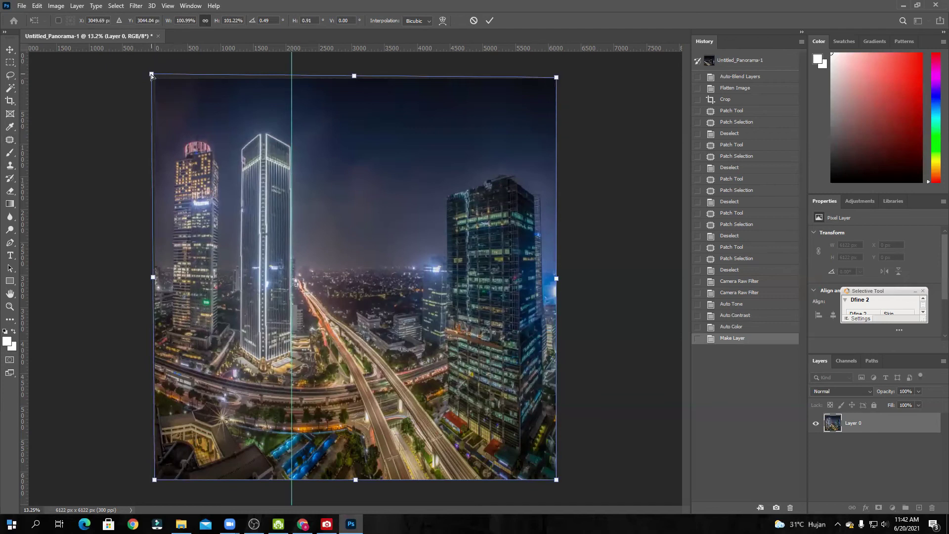
drag(152, 73, 153, 74)
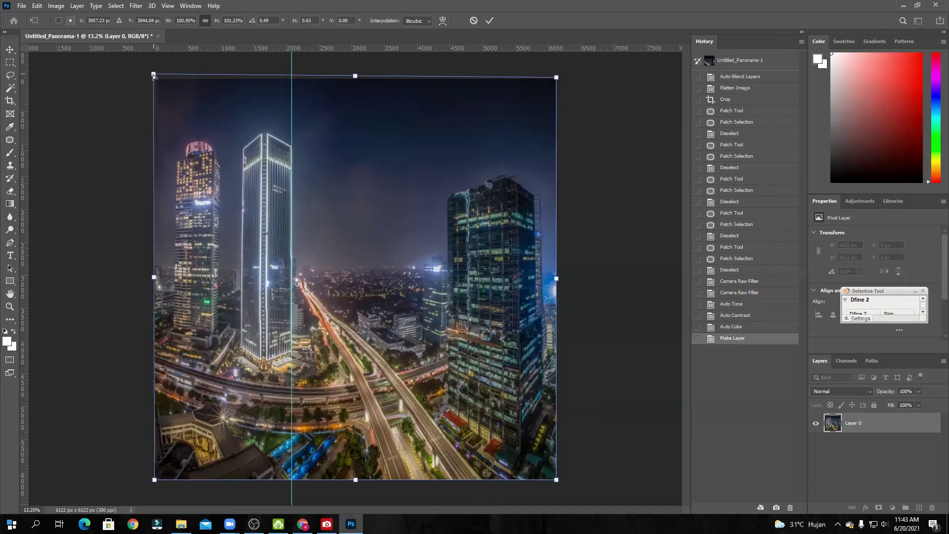
click(489, 20)
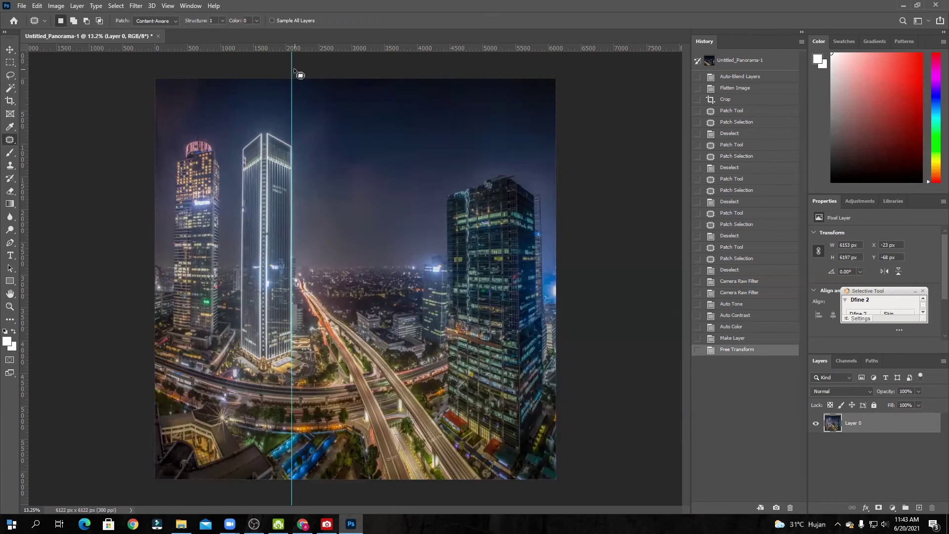
click(11, 49)
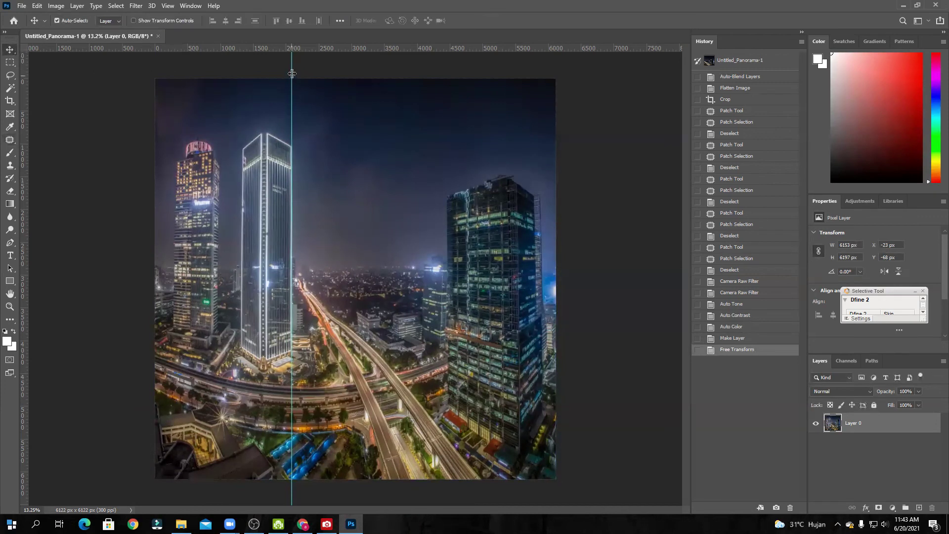
drag(293, 68, 18, 81)
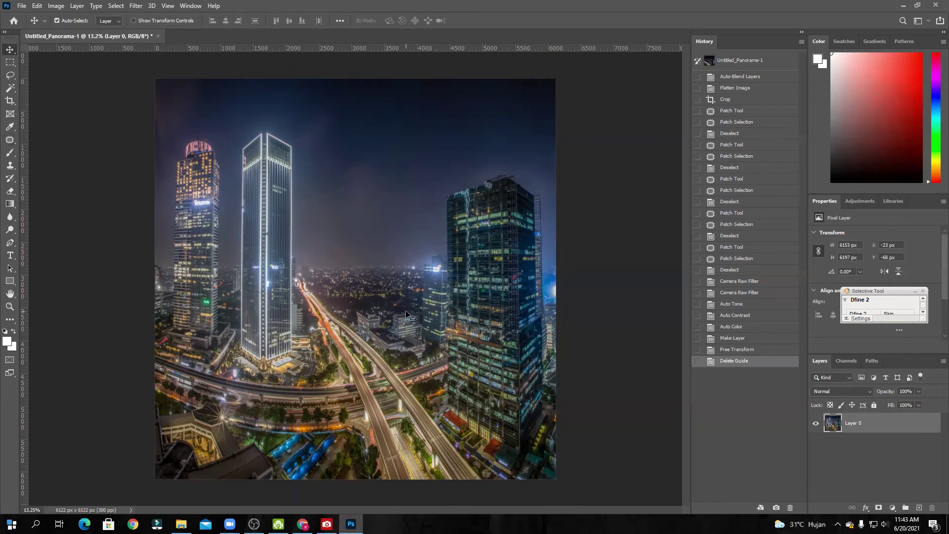
Step: Start Topaz DeNoise 6 on the panorama layer and preview its JPEG presets from light through strongest
click(133, 6)
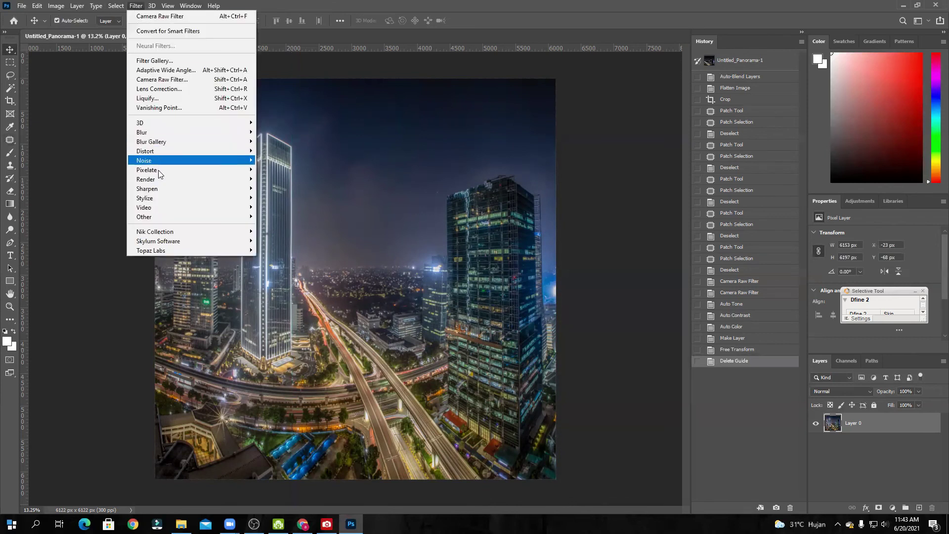
mouse_move(200, 250)
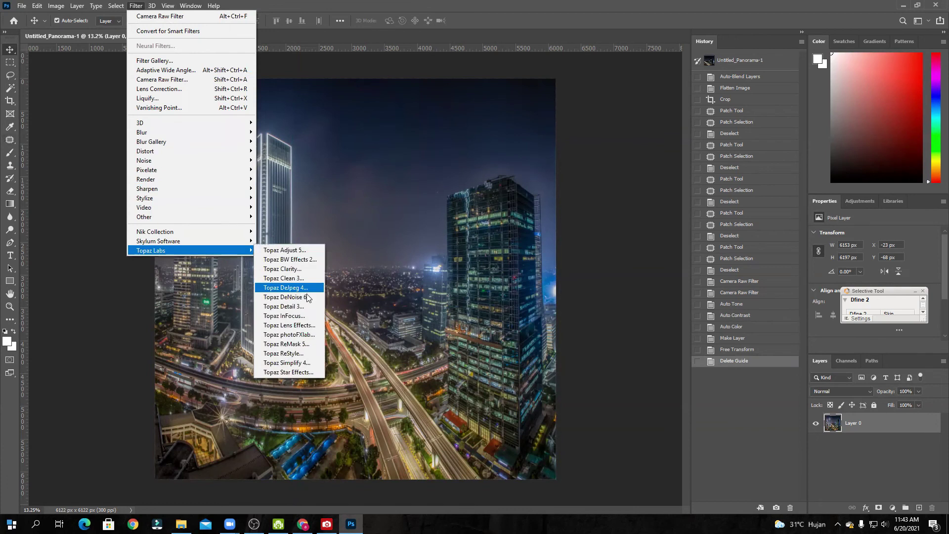
click(545, 292)
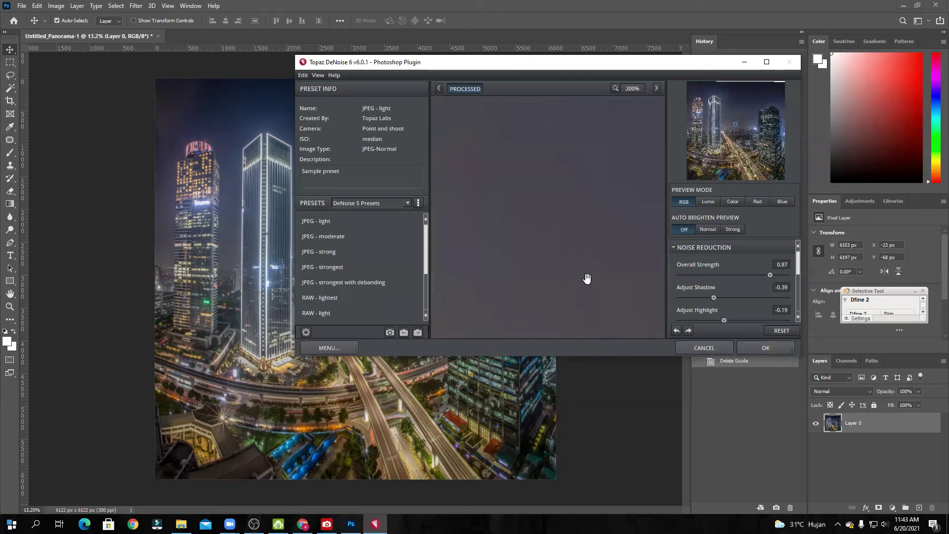
click(337, 222)
click(337, 237)
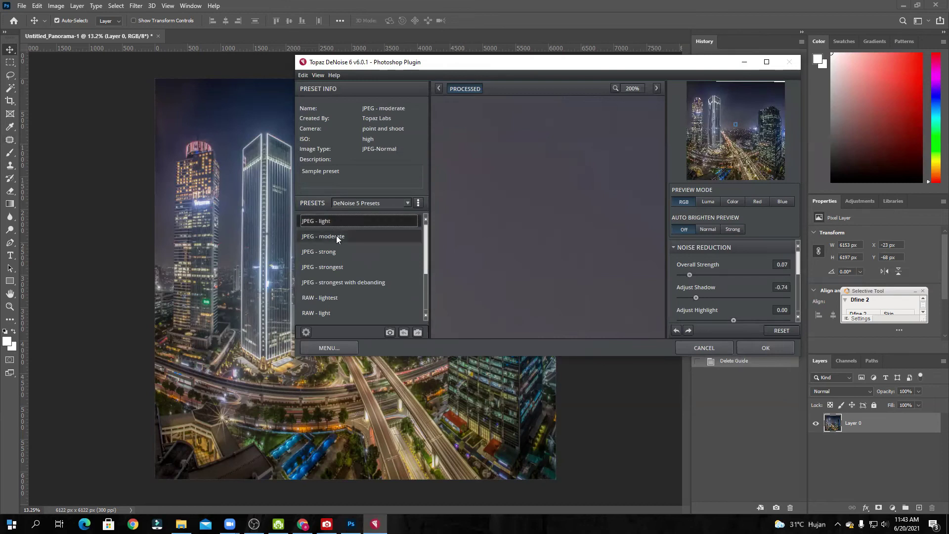
click(338, 252)
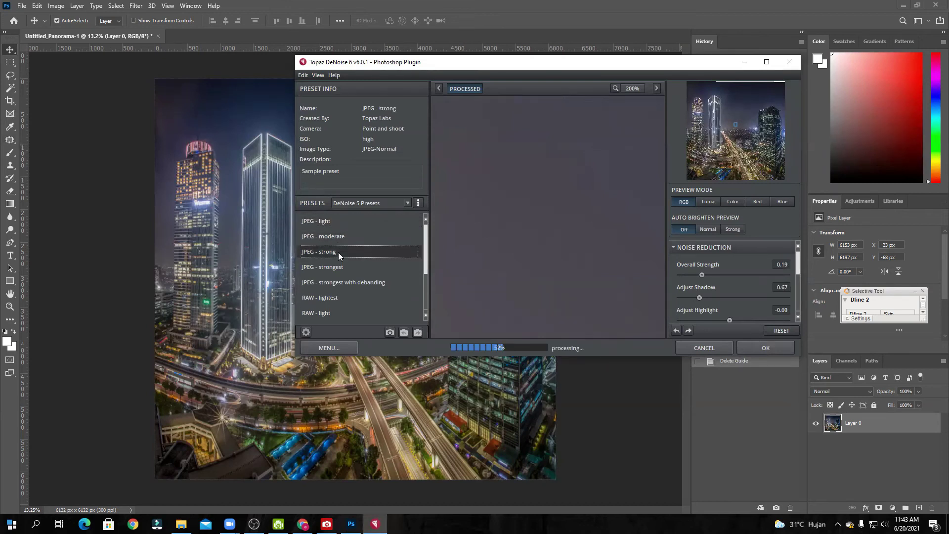
click(339, 267)
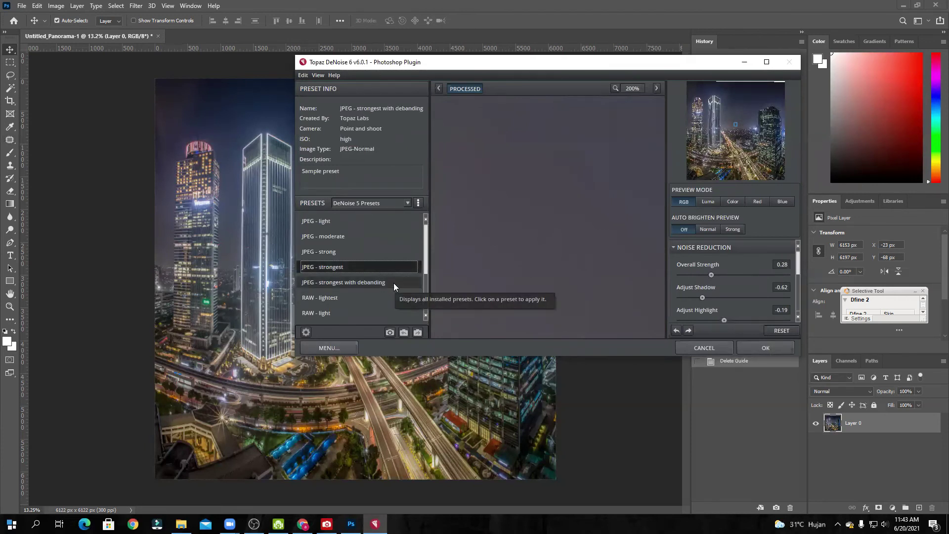
Step: Apply the noise reduction with the JPEG - moderate preset and compare the result with the earlier Free Transform history state
click(373, 222)
click(366, 235)
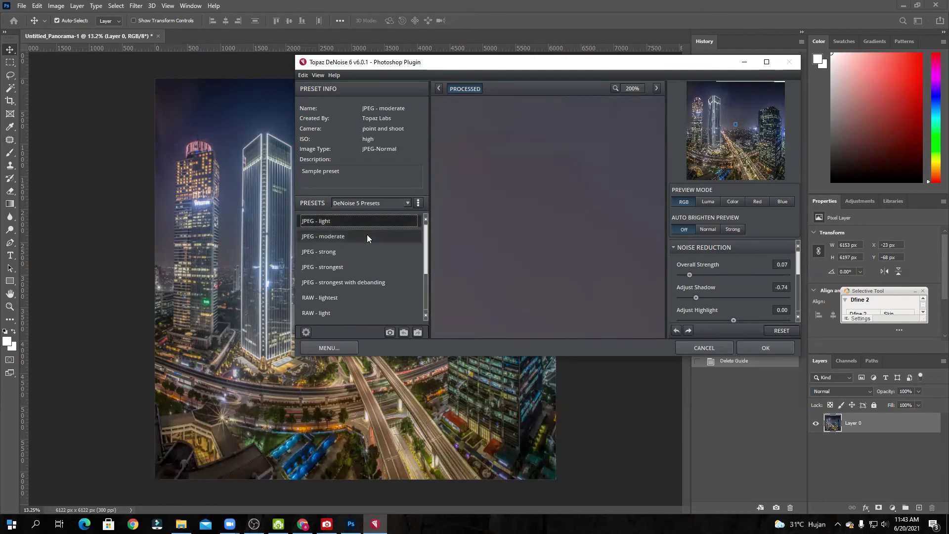
click(766, 348)
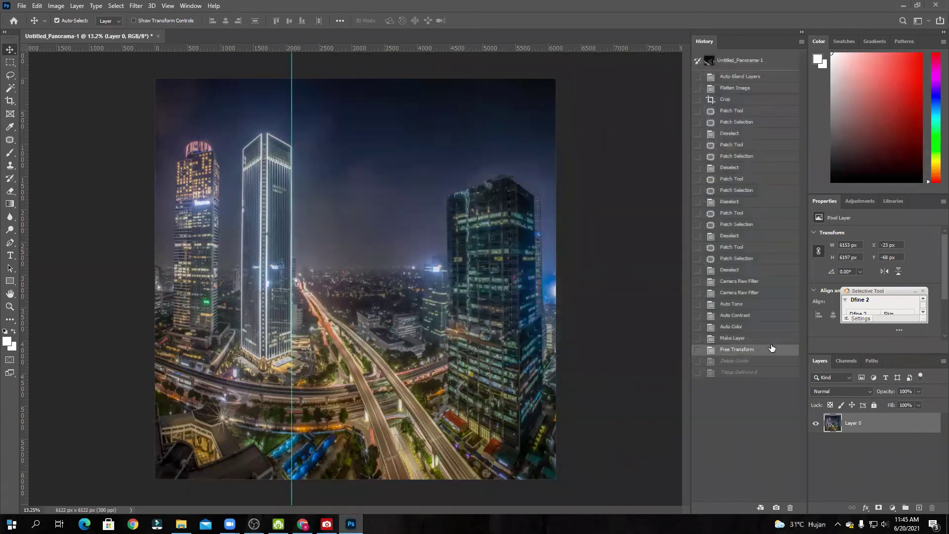
click(732, 375)
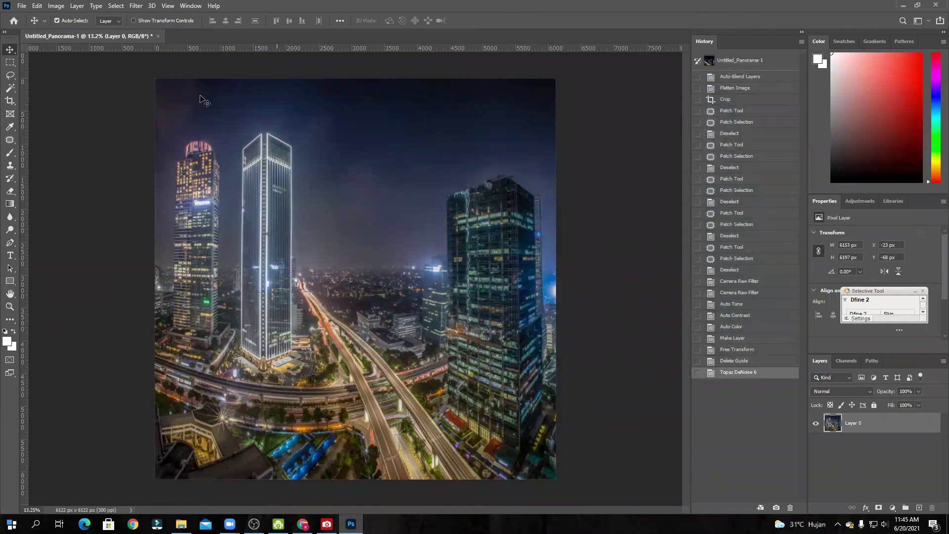
Step: Start Color Efex Pro 4 on the panorama and compare its Detail Extractor effect with the original image
click(137, 6)
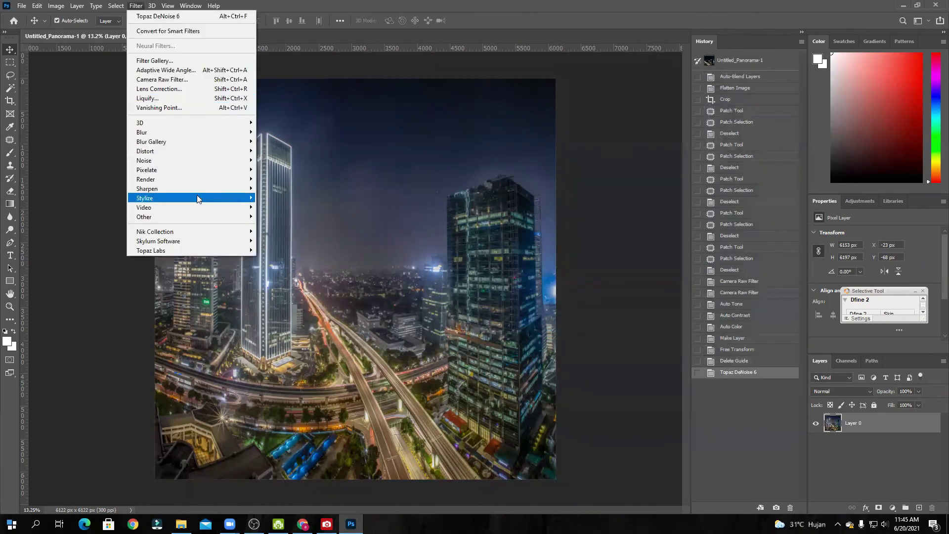
mouse_move(189, 229)
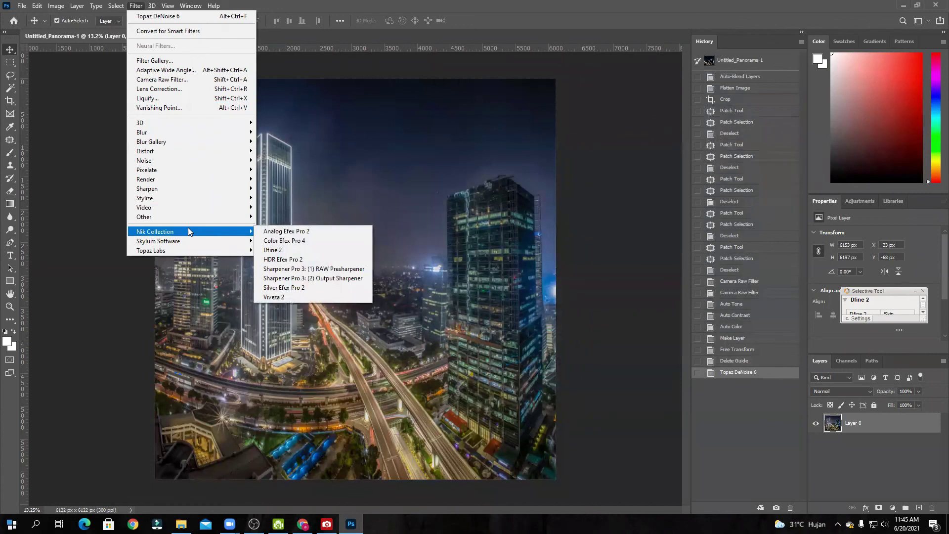
click(295, 240)
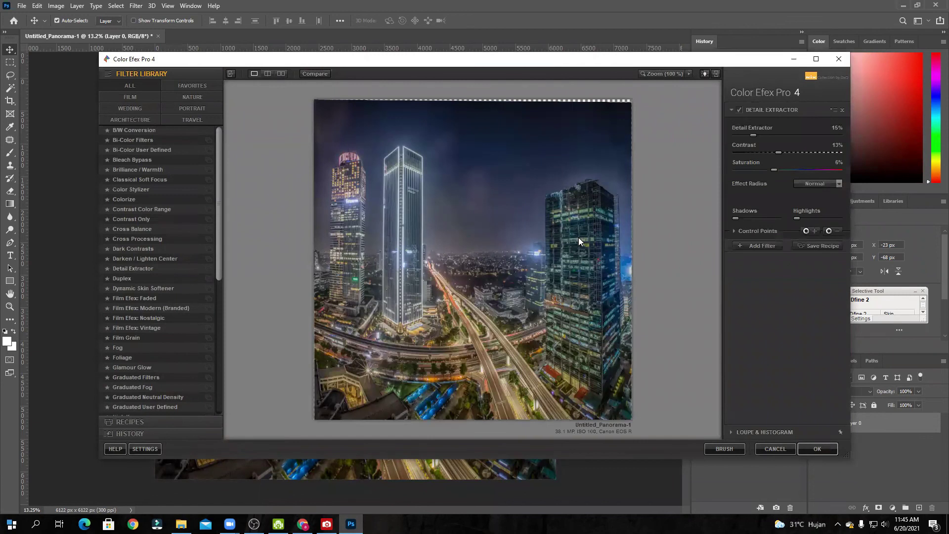
click(319, 73)
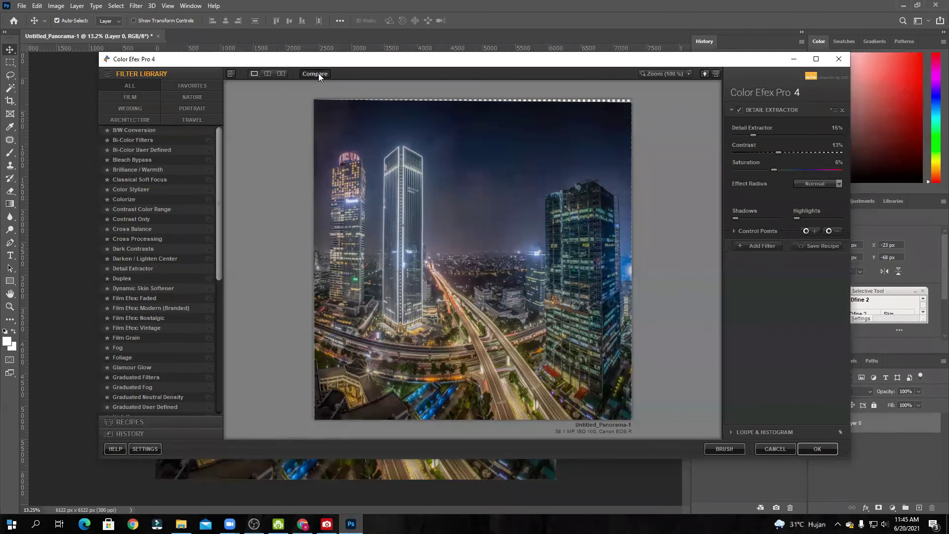
click(319, 73)
click(318, 73)
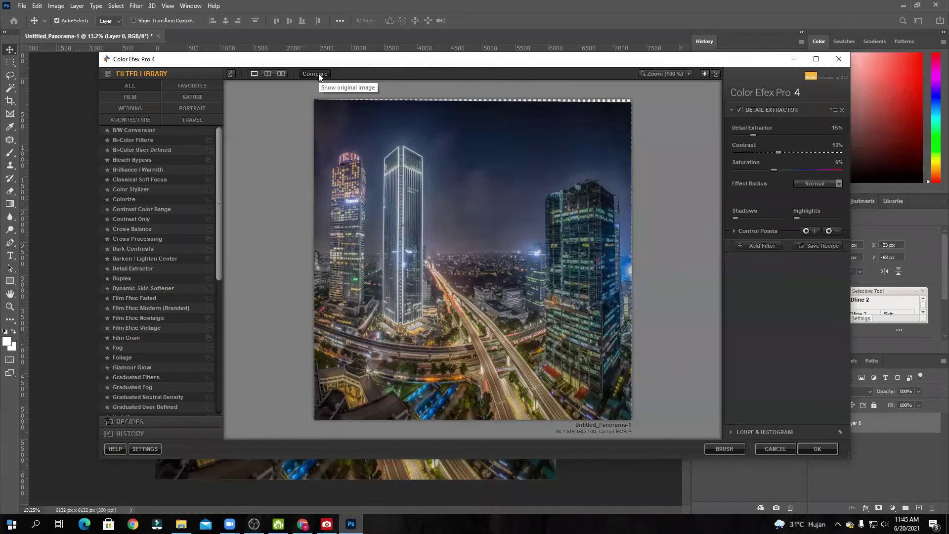
click(318, 73)
click(318, 73)
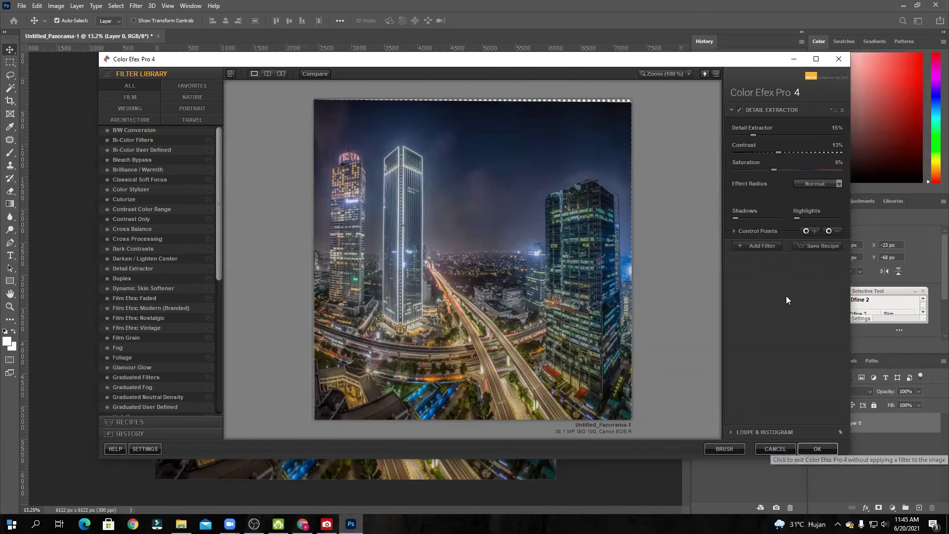
Step: Set the Detail Extractor strength to 10% and apply the filter to the panorama
drag(747, 134, 745, 134)
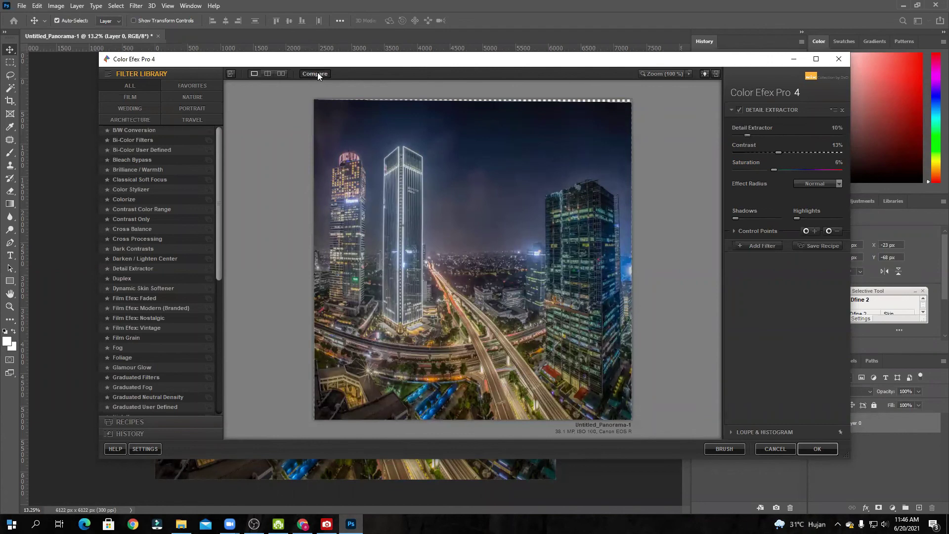
click(818, 449)
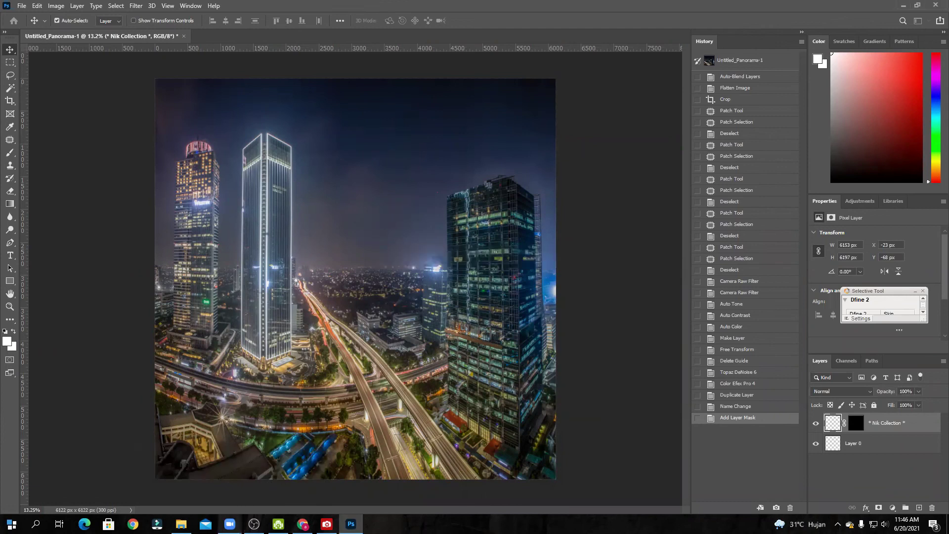
Step: Switch to ACDSee Quick View and look through the night photos between 6Q4A8625 and 6Q4A8598
mouse_move(229, 523)
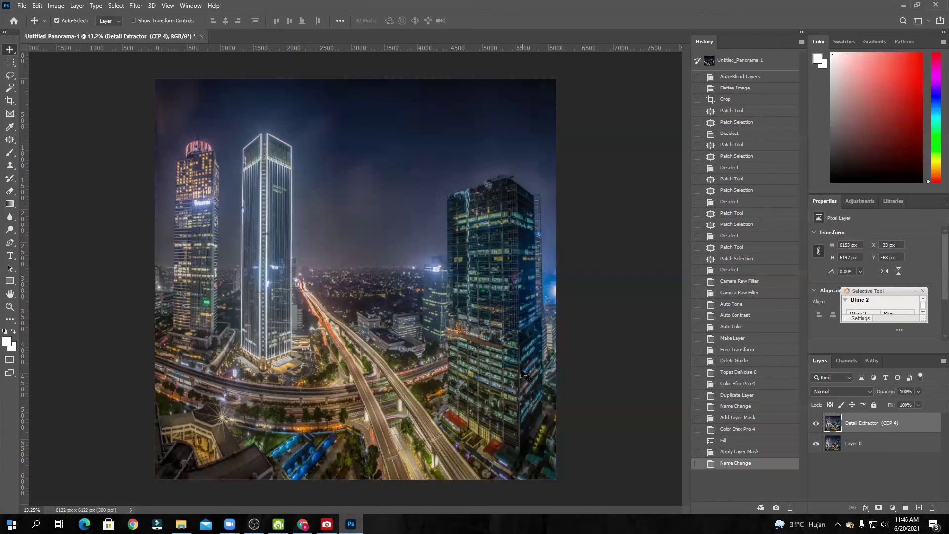
click(327, 525)
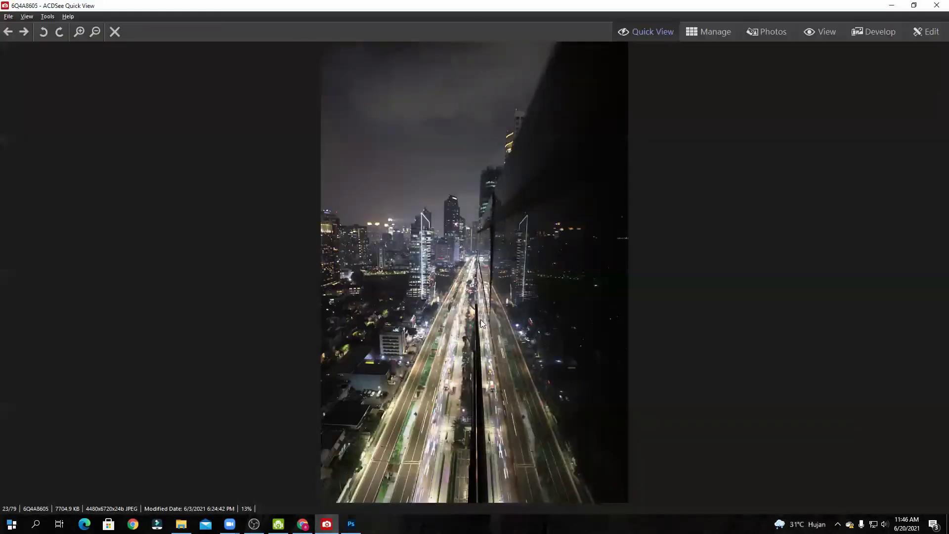
scroll(483, 321, down, 1)
scroll(484, 321, down, 6)
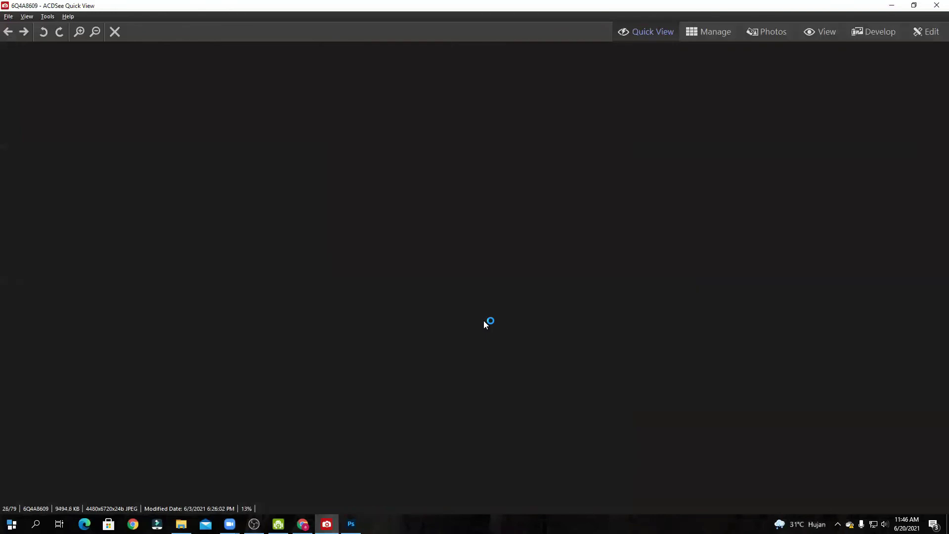
scroll(476, 325, down, 6)
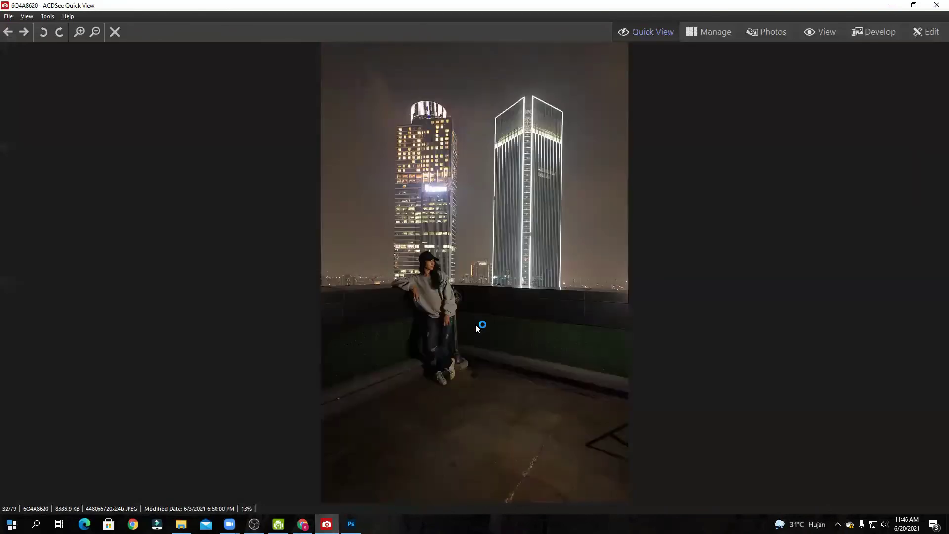
scroll(476, 325, up, 3)
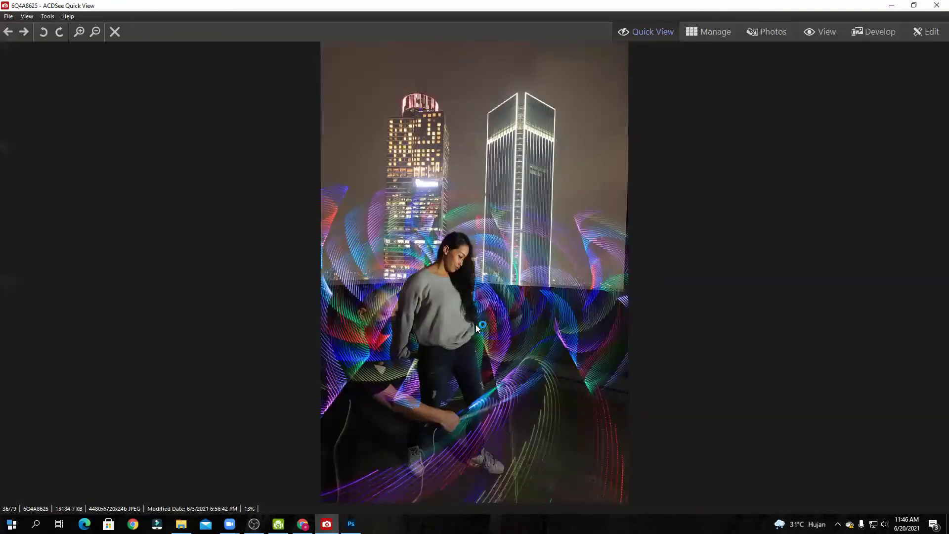
scroll(476, 325, up, 7)
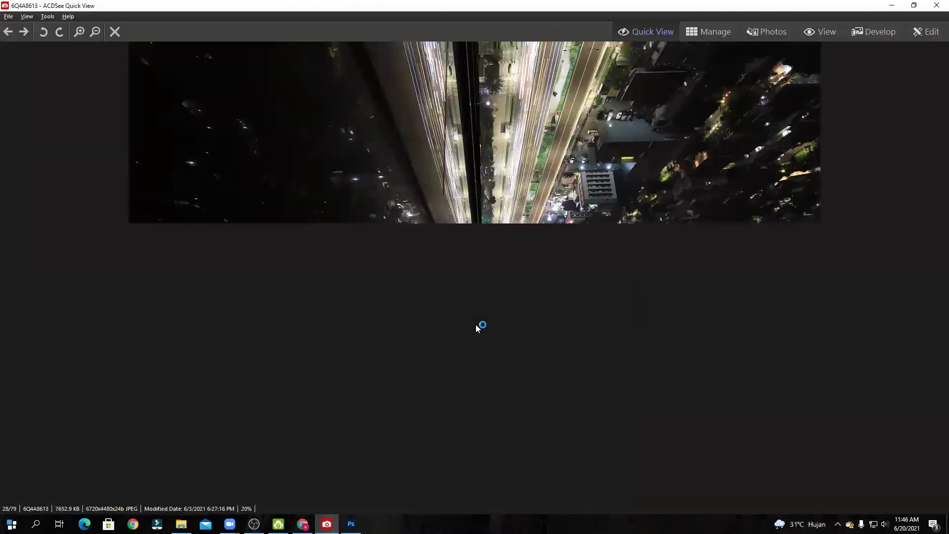
scroll(476, 324, up, 8)
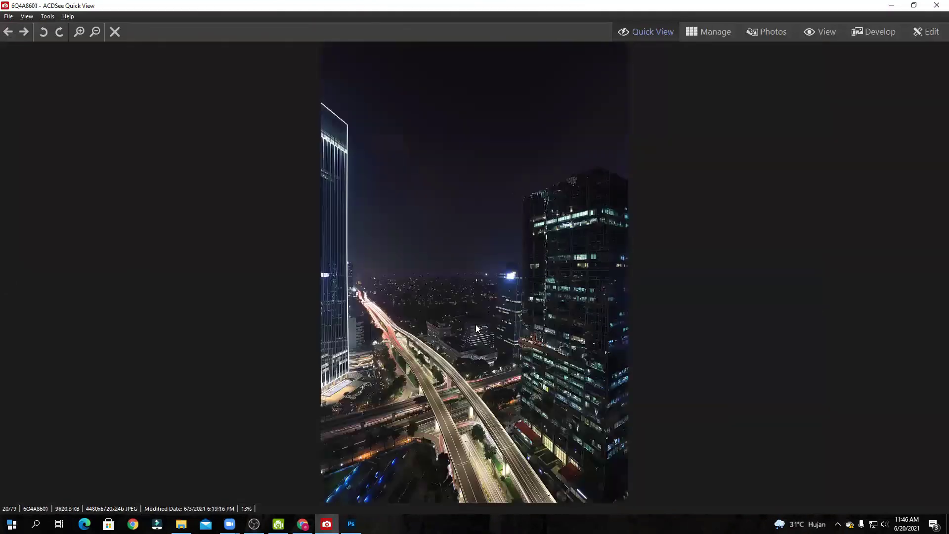
scroll(476, 325, up, 1)
scroll(475, 325, down, 1)
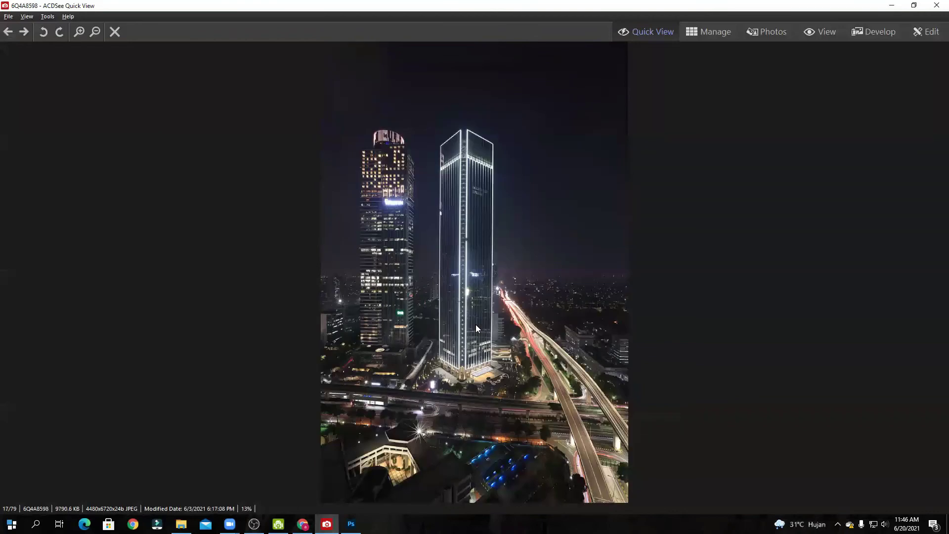
Step: Open photo 6Q4A8598 for editing in ACDSee Photo Studio and look through the night photos between 6Q4A8597 and 6Q4A8603
click(930, 32)
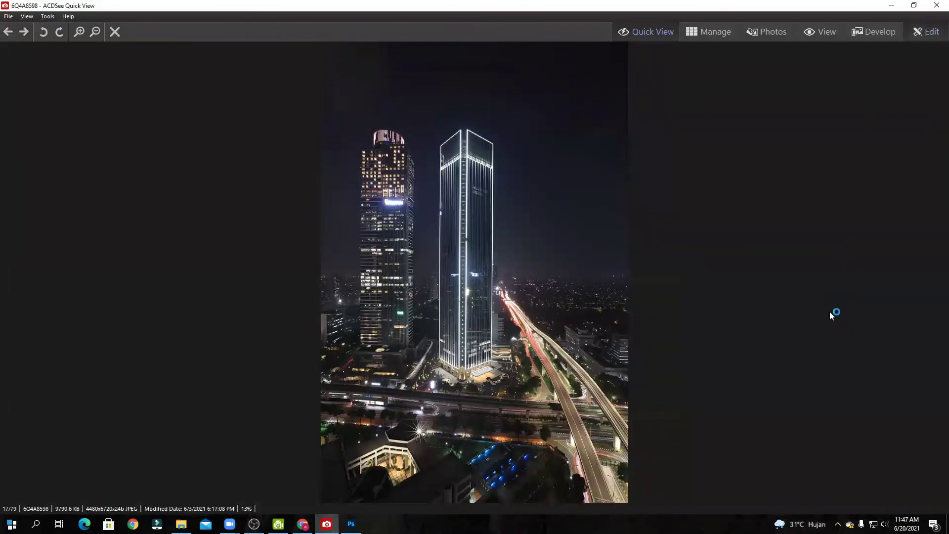
key(Escape)
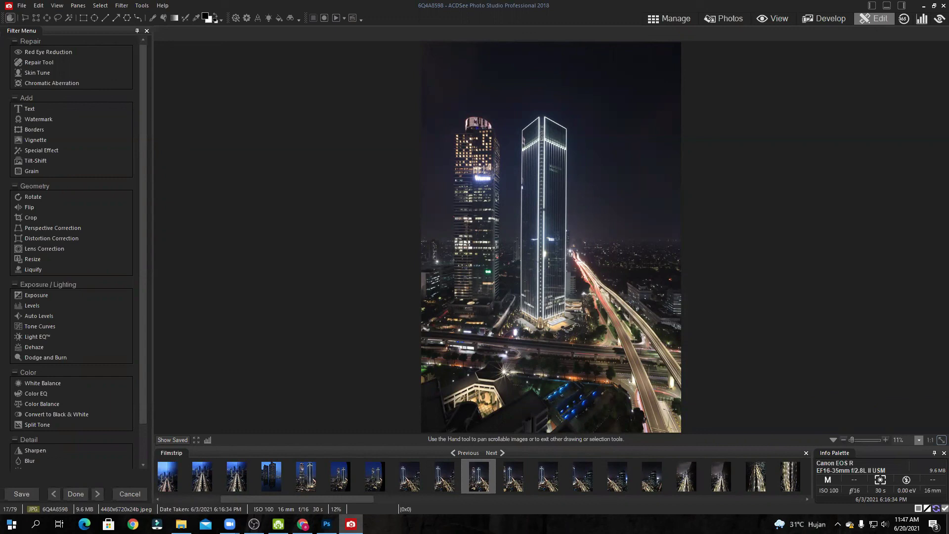
key(Page_Down)
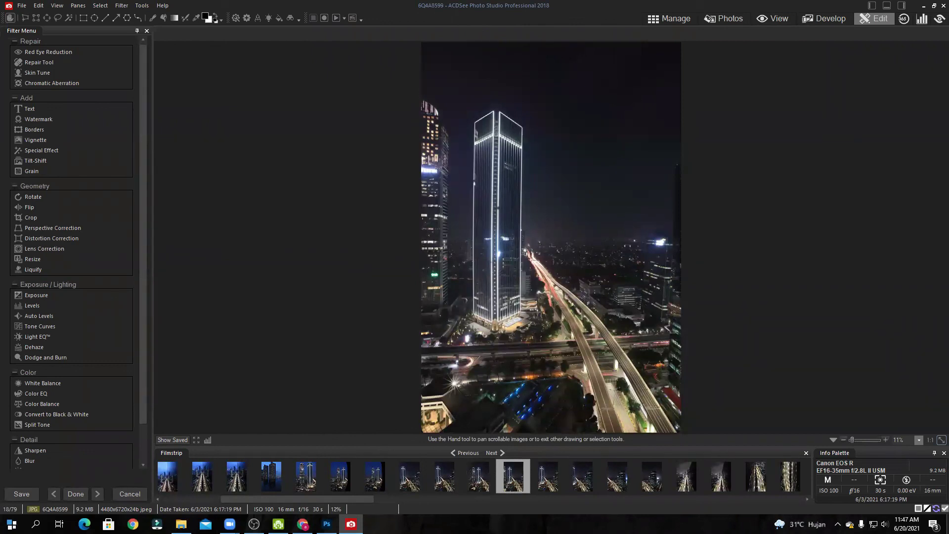
key(Page_Up)
key(Page_Up)
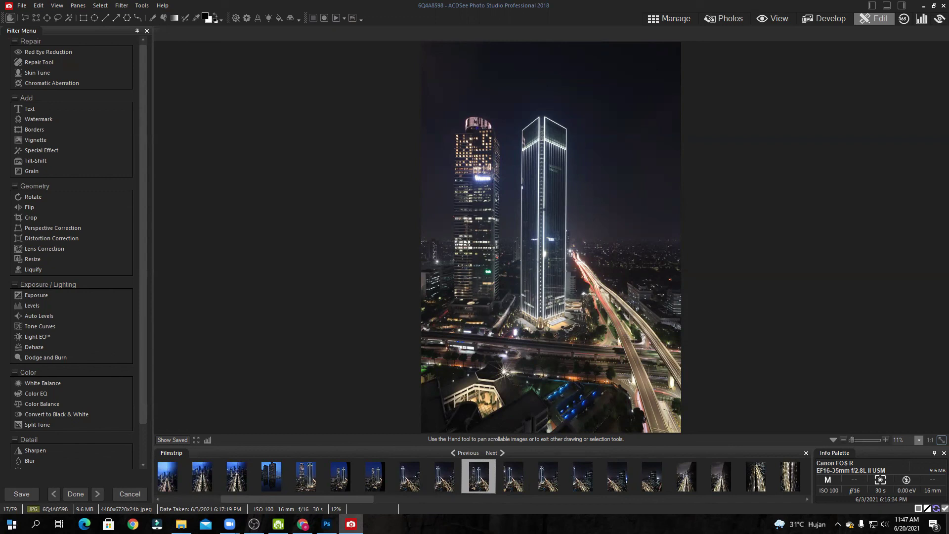
key(Page_Down)
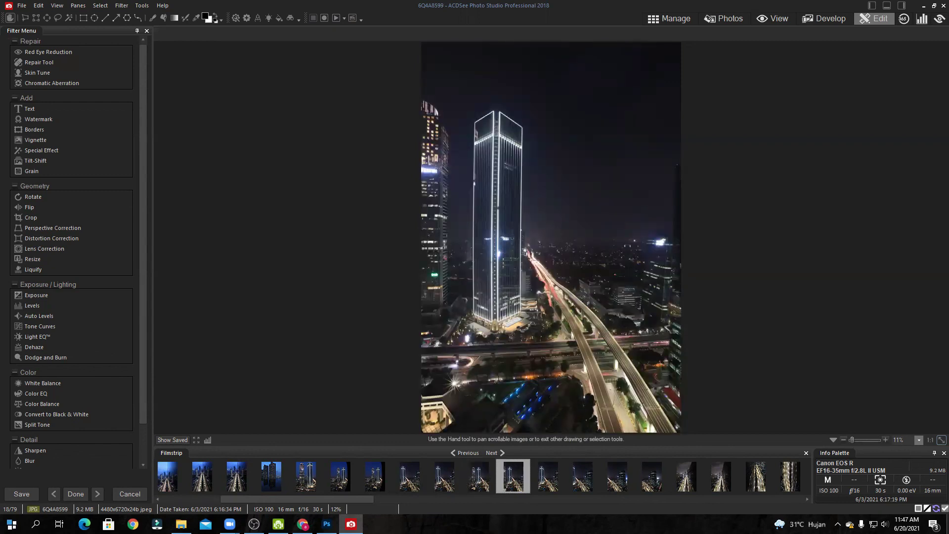
key(Page_Down)
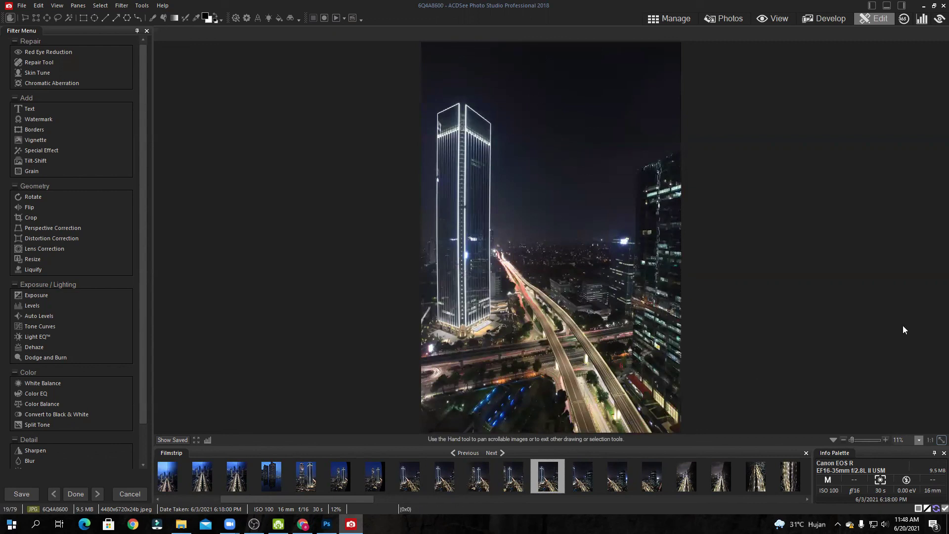
key(Page_Down)
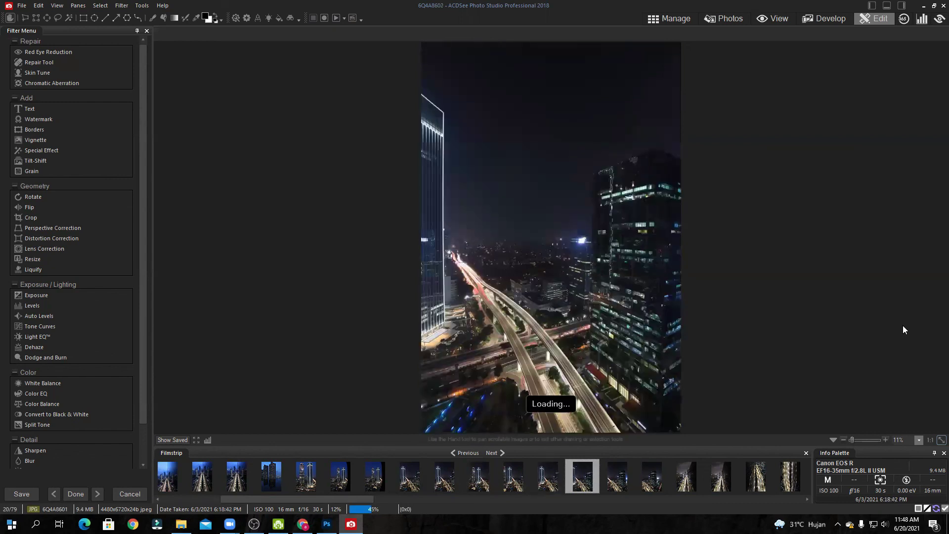
key(Page_Down)
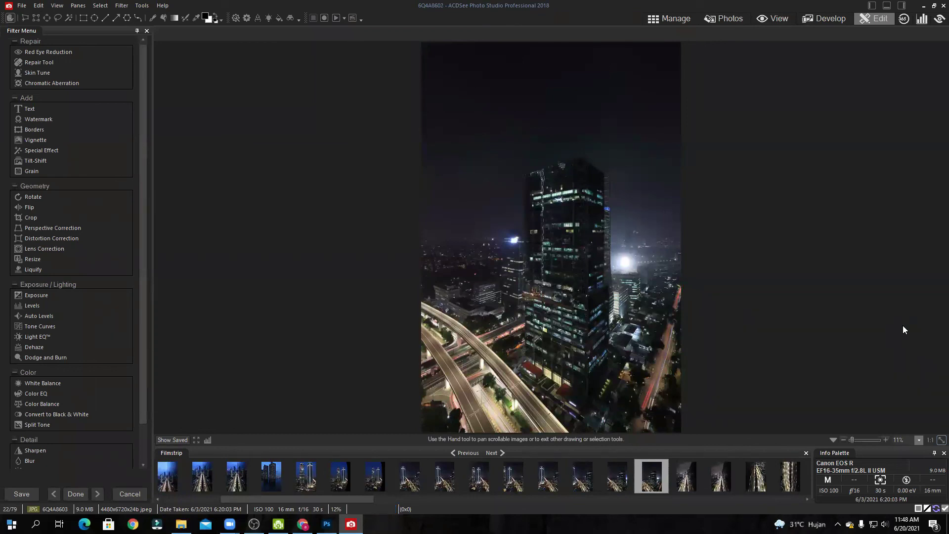
key(Page_Up)
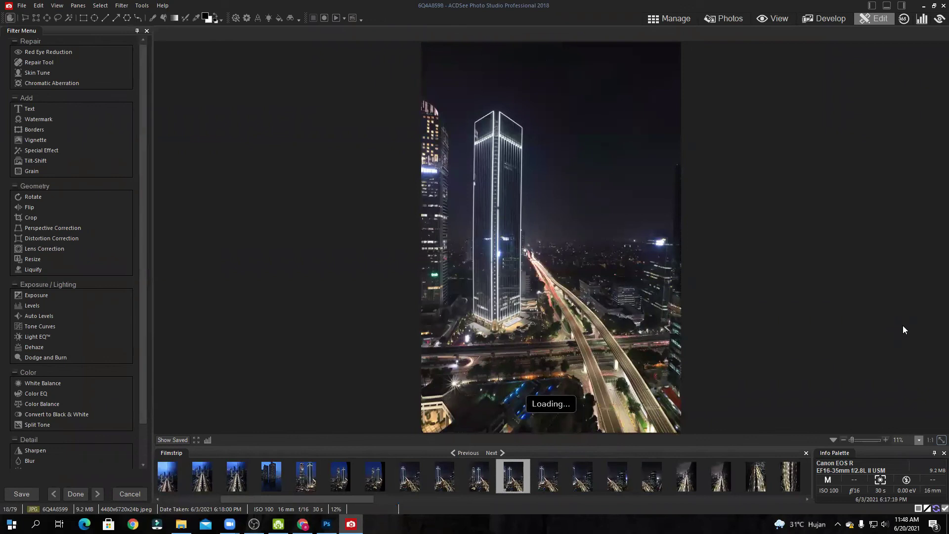
key(Page_Up)
key(Page_Up)
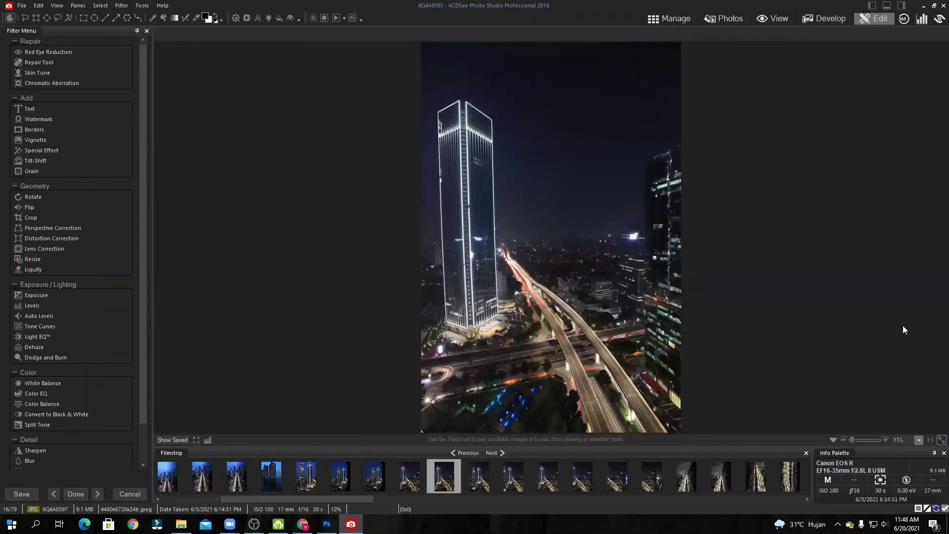
Step: Review the overlapping panorama shots in sequence up to 6Q4A8603, then back to 6Q4A8597
key(Page_Down)
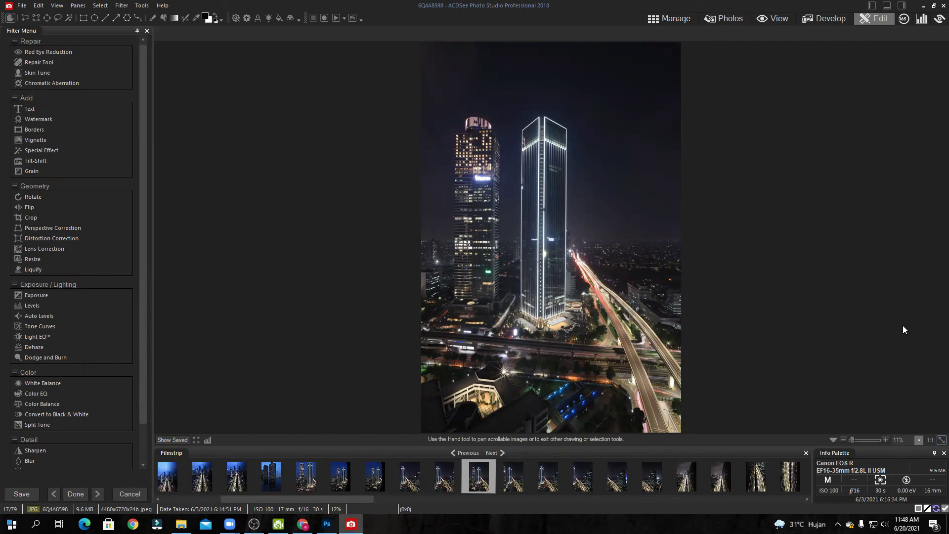
key(Page_Down)
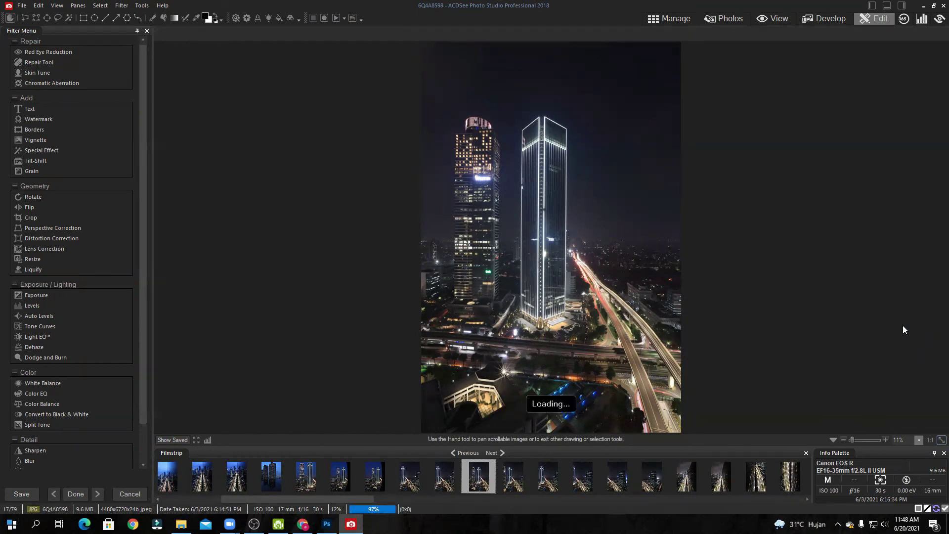
key(Page_Down)
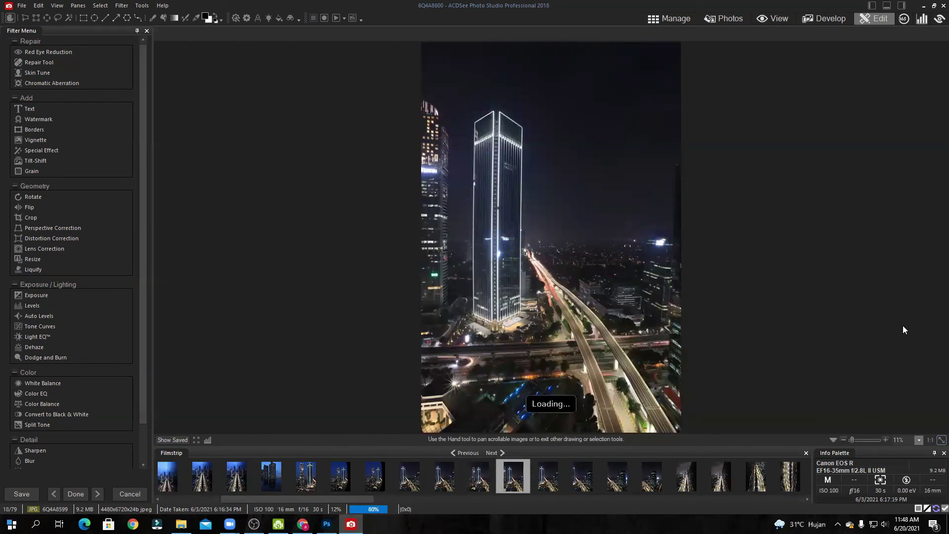
key(Page_Down)
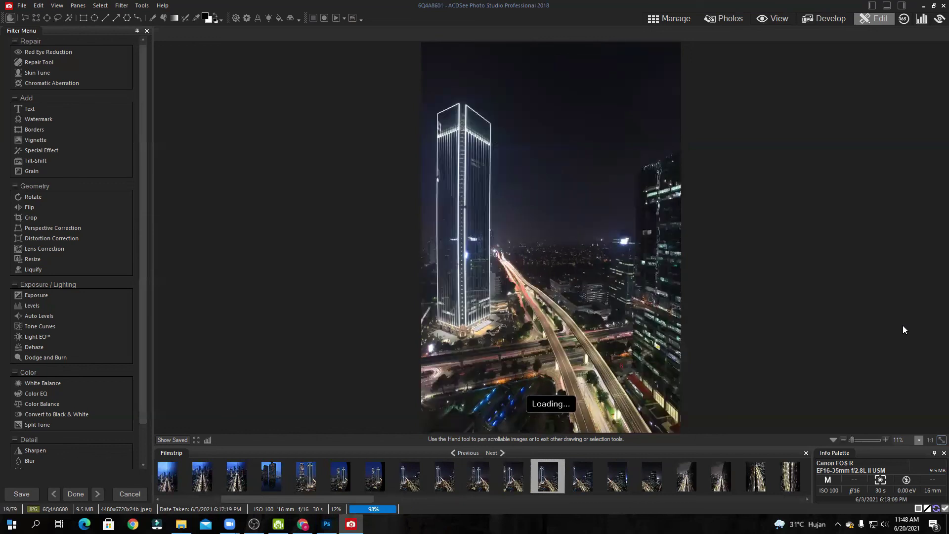
key(Page_Down)
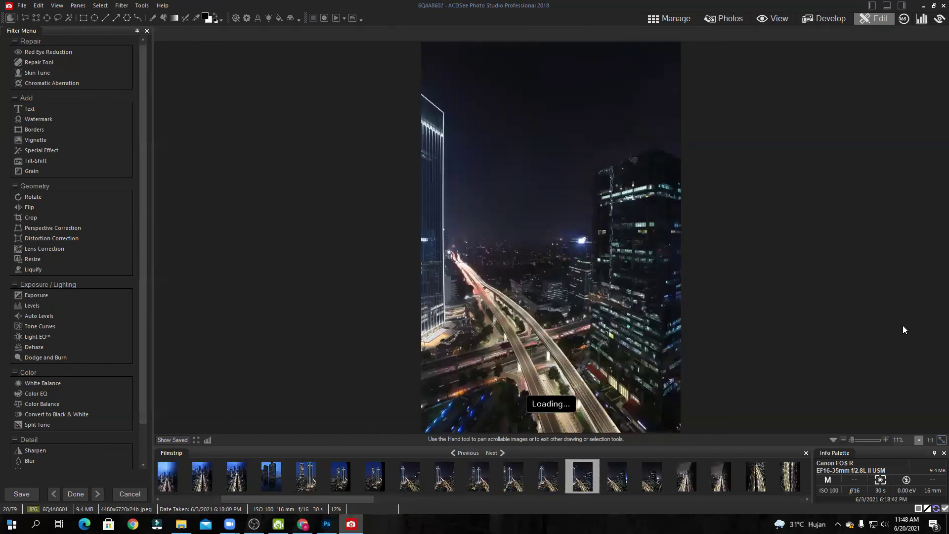
key(Page_Down)
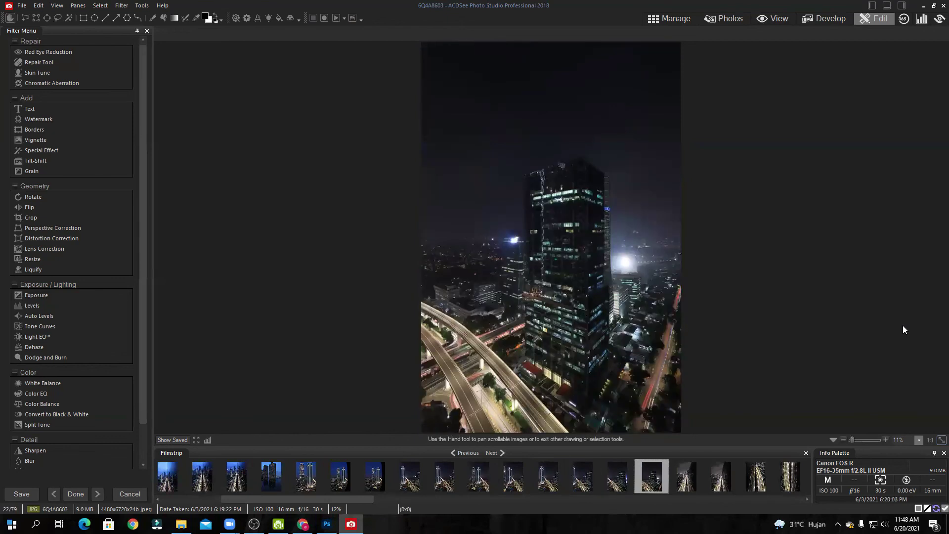
key(Page_Up)
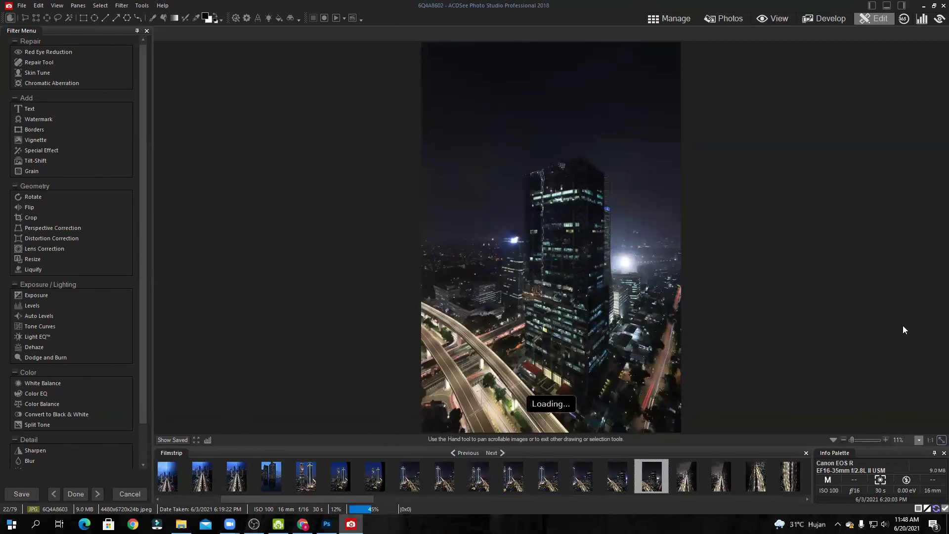
key(Page_Up)
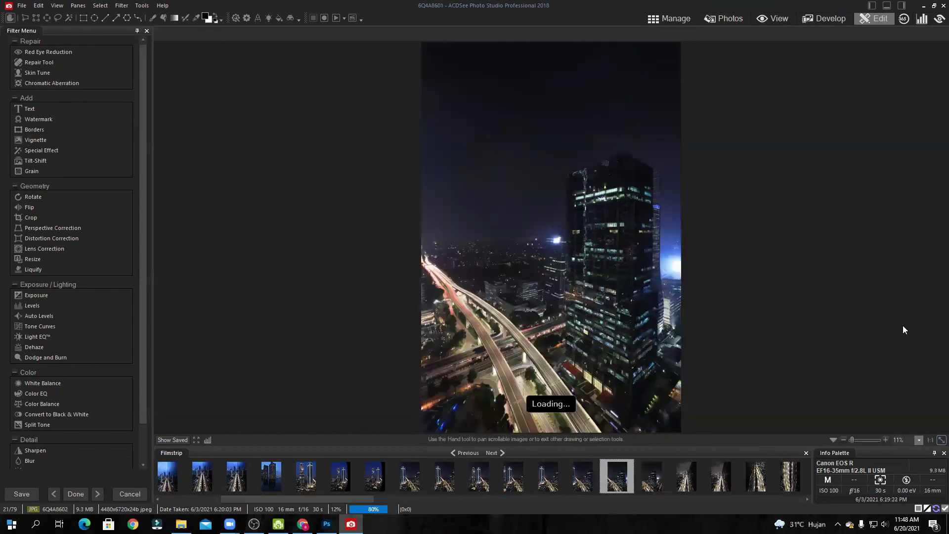
key(Page_Up)
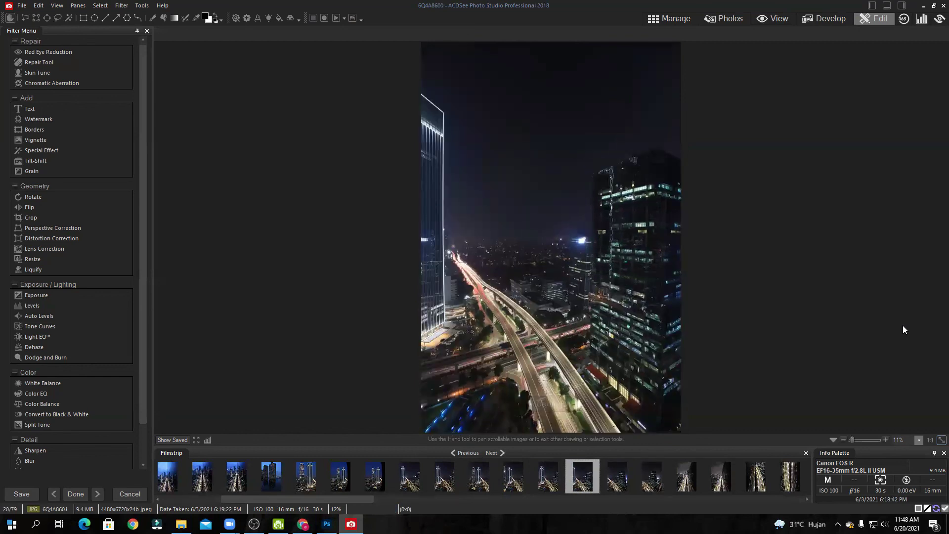
key(Page_Up)
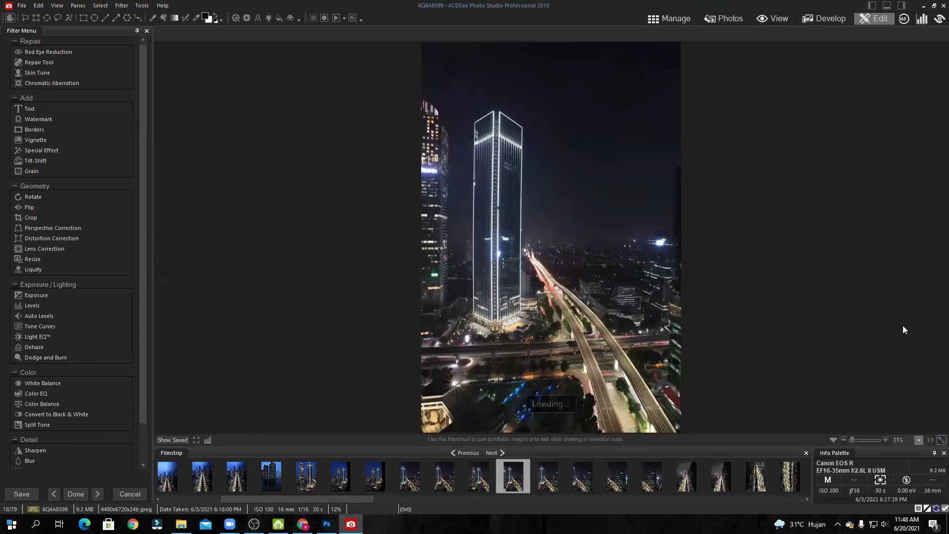
key(Page_Up)
key(Page_Up)
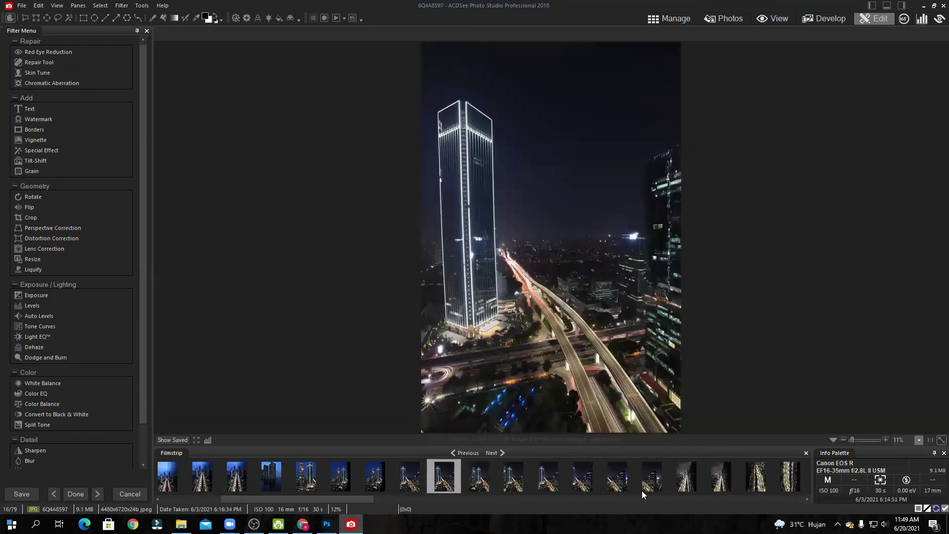
Step: Switch back to Photoshop to view the panorama with its Detail Extractor layer
click(327, 525)
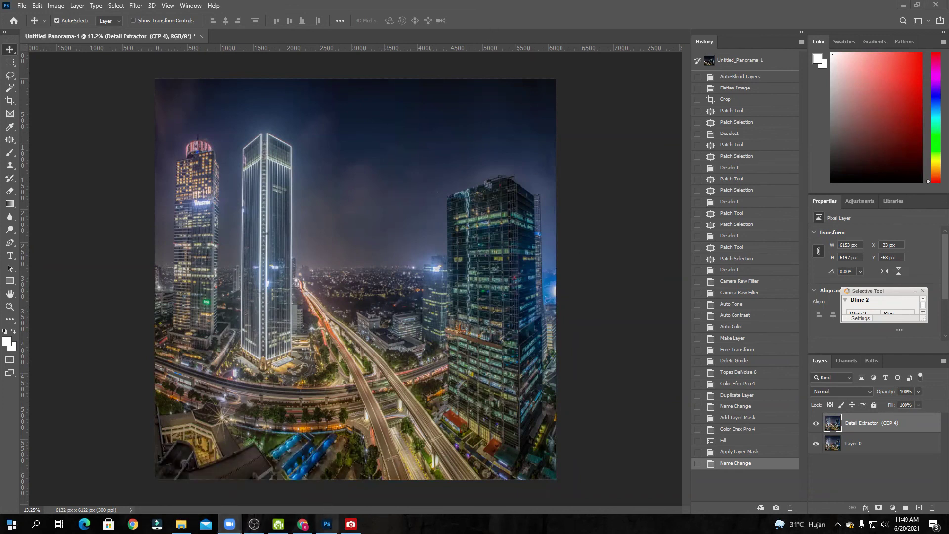
mouse_move(229, 525)
click(257, 502)
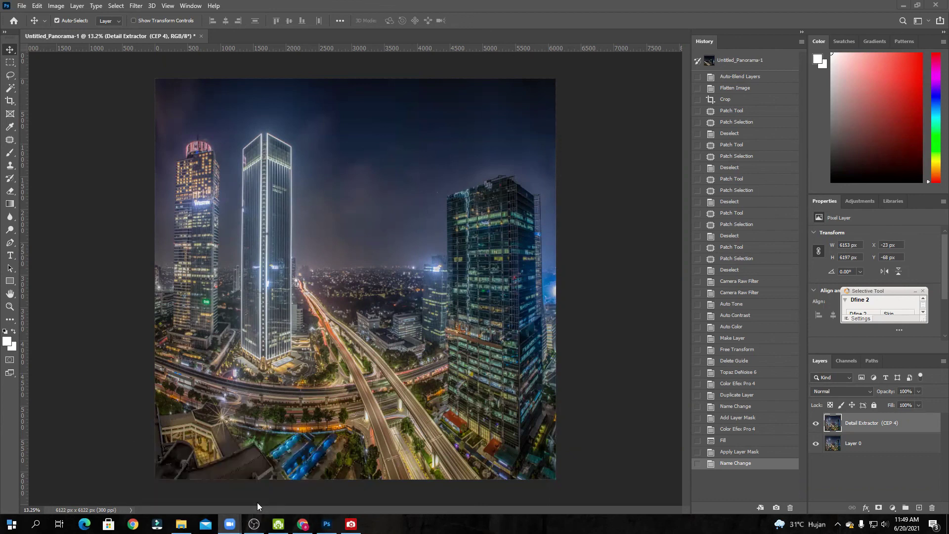